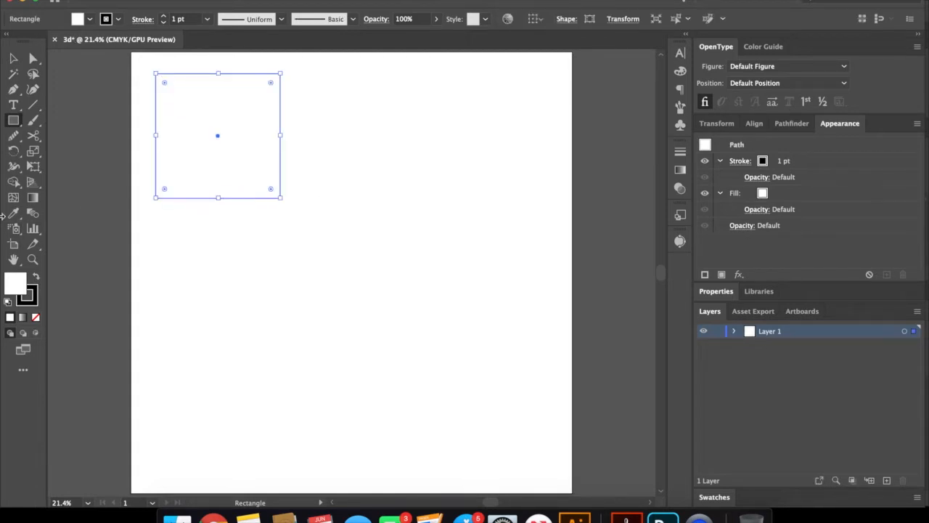
Draw a circle, a five-pointed star and a hexagon on the artboard alongside the square.
drag(12, 125, 119, 151)
drag(351, 83, 514, 245)
drag(13, 120, 73, 181)
drag(203, 244, 247, 299)
drag(13, 122, 166, 162)
drag(324, 279, 375, 336)
Move the hexagon to the artboard's lower-right area and the star to its lower-left area so the shapes no longer overlap.
key(v)
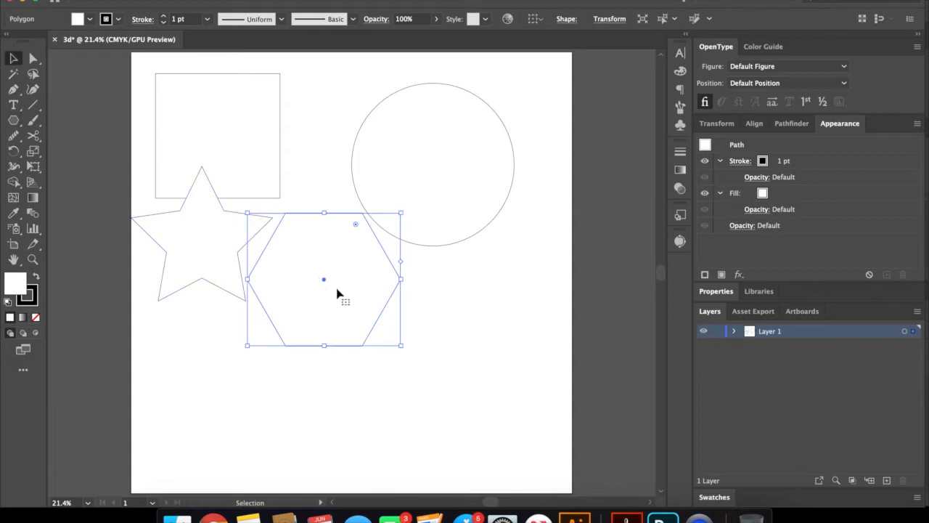
drag(322, 282, 481, 394)
drag(247, 254, 303, 353)
click(428, 335)
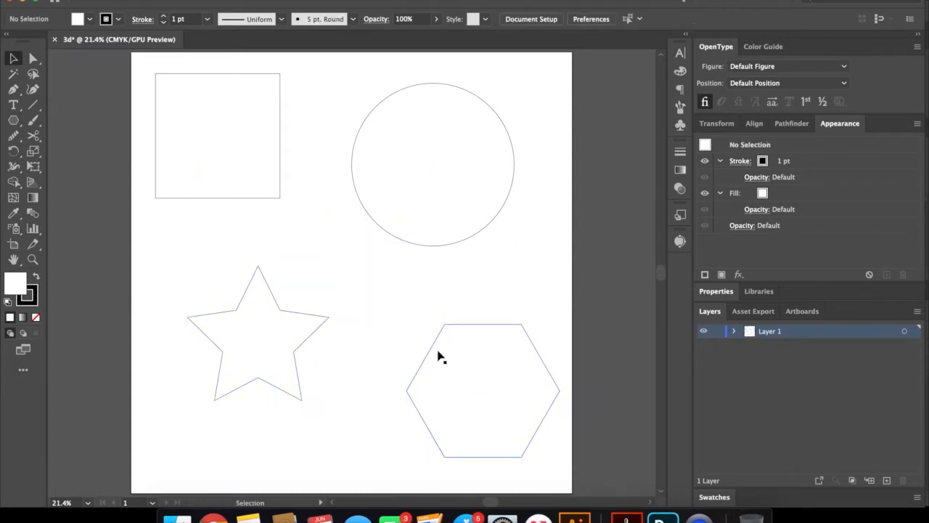
drag(430, 353, 419, 342)
click(591, 344)
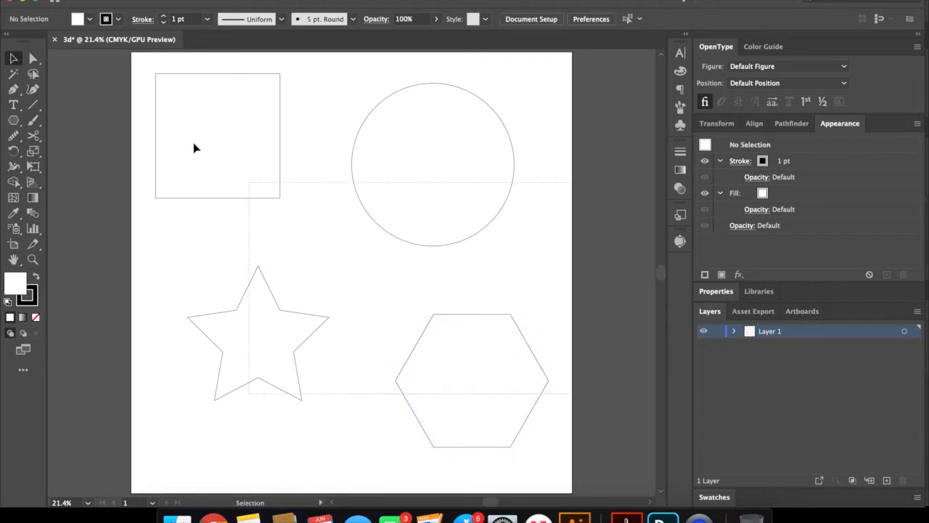
Give all four shapes an orange fill and no stroke.
key(super+a)
click(102, 18)
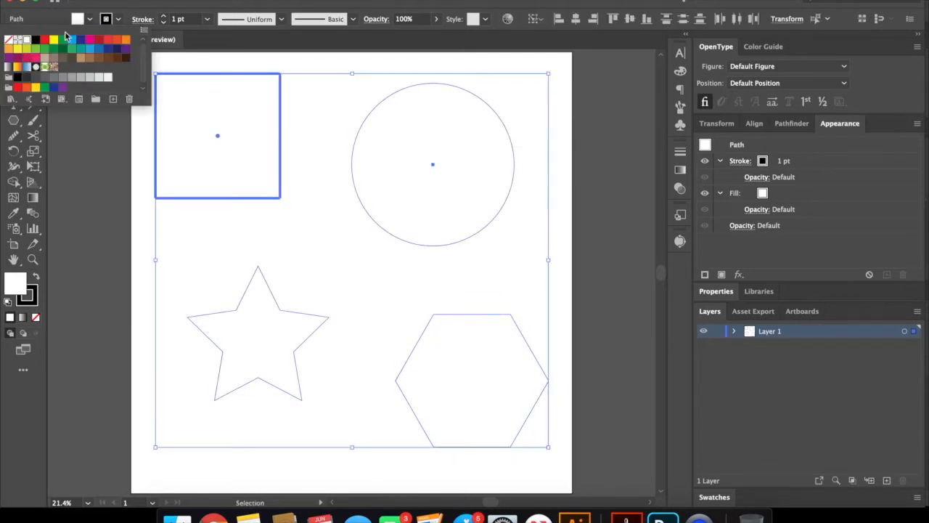
click(7, 51)
click(114, 22)
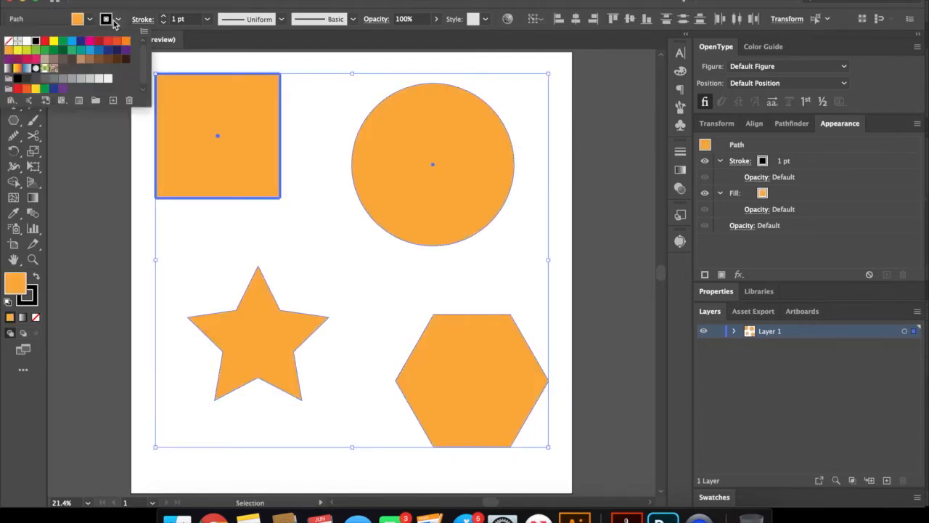
click(10, 42)
click(305, 235)
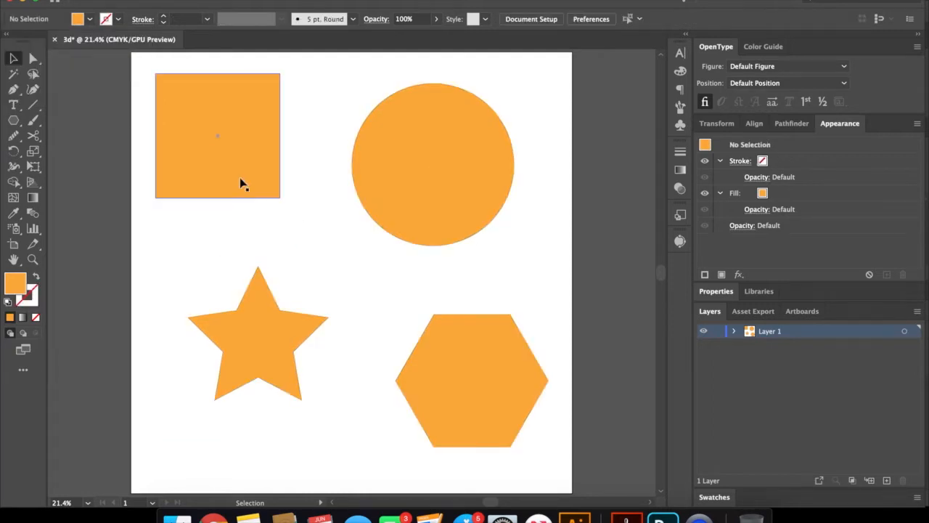
Start a 3D Extrude & Bevel effect on the square with preview on, and rotate it to -134°, -69° and -101°.
click(221, 167)
click(267, 1)
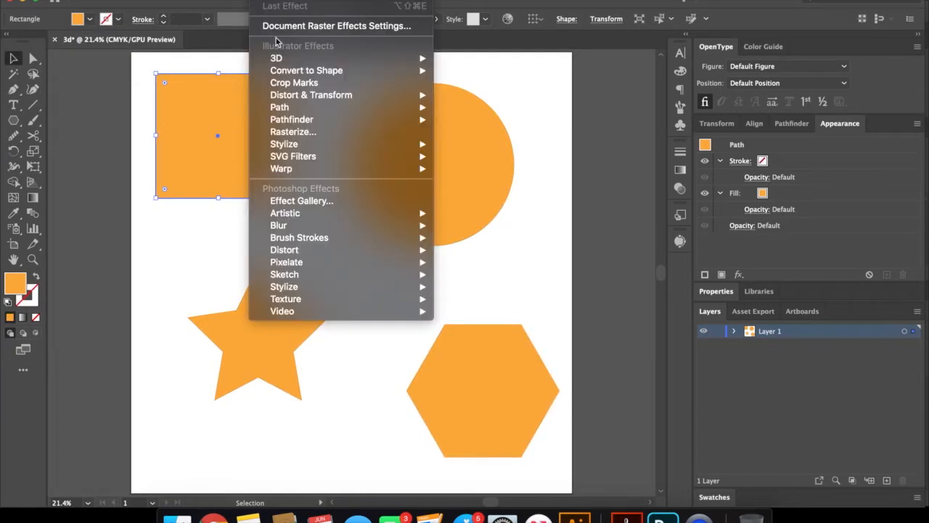
mouse_move(281, 58)
click(487, 58)
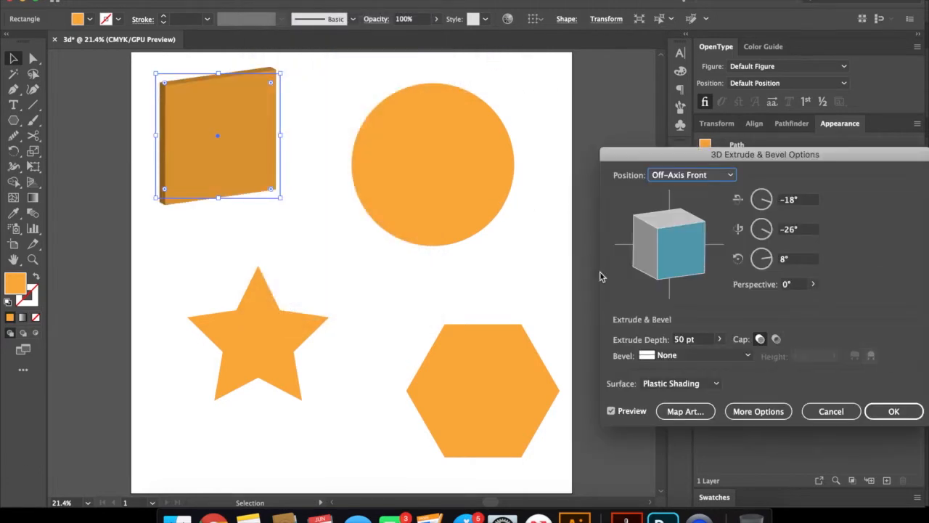
click(612, 412)
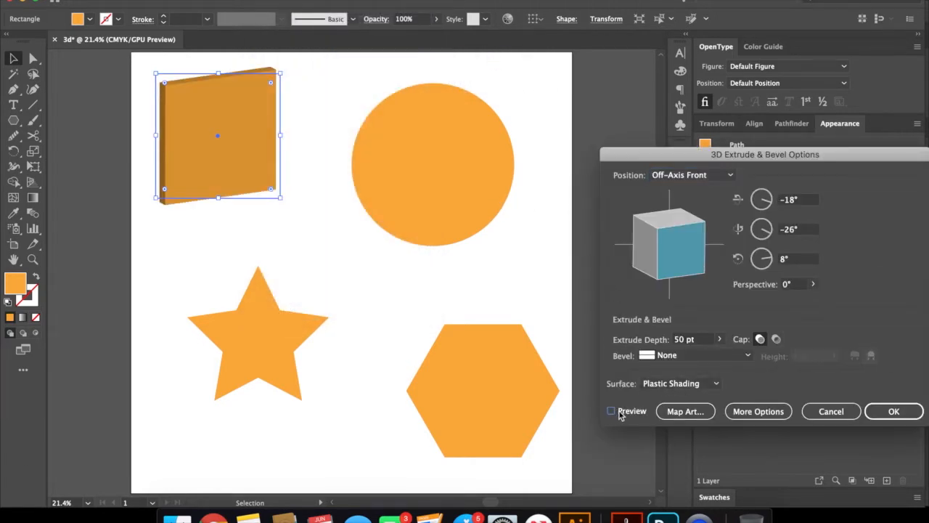
drag(766, 200, 764, 234)
click(761, 271)
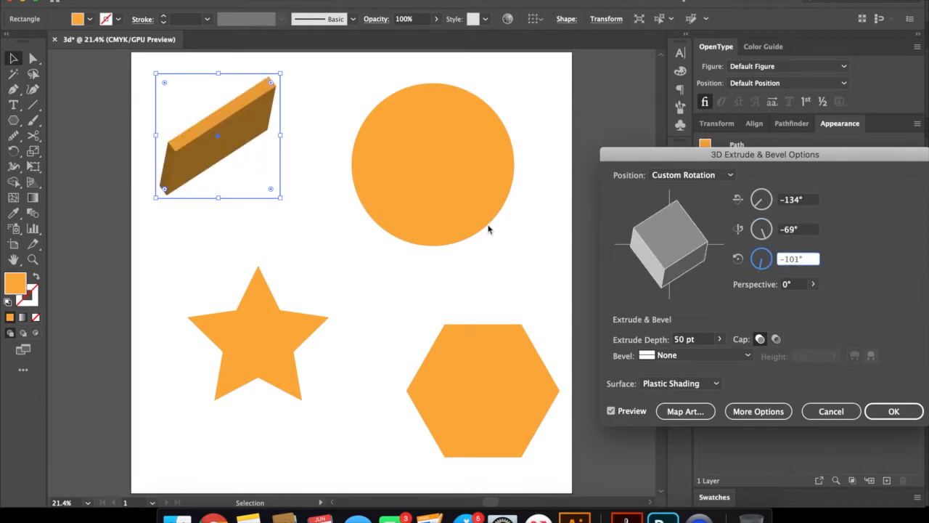
Set the square's extrude depth to 20 pt.
click(707, 342)
drag(680, 340, 665, 342)
text(2)
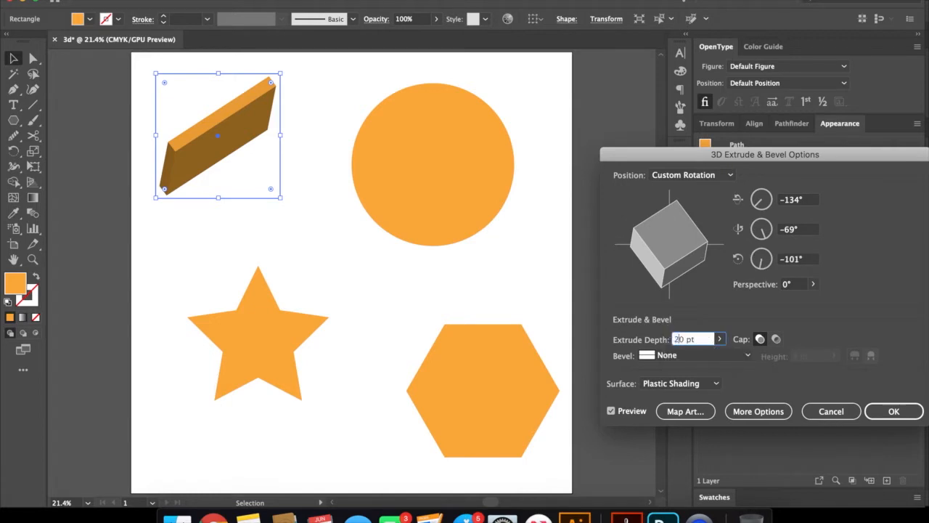
key(Tab)
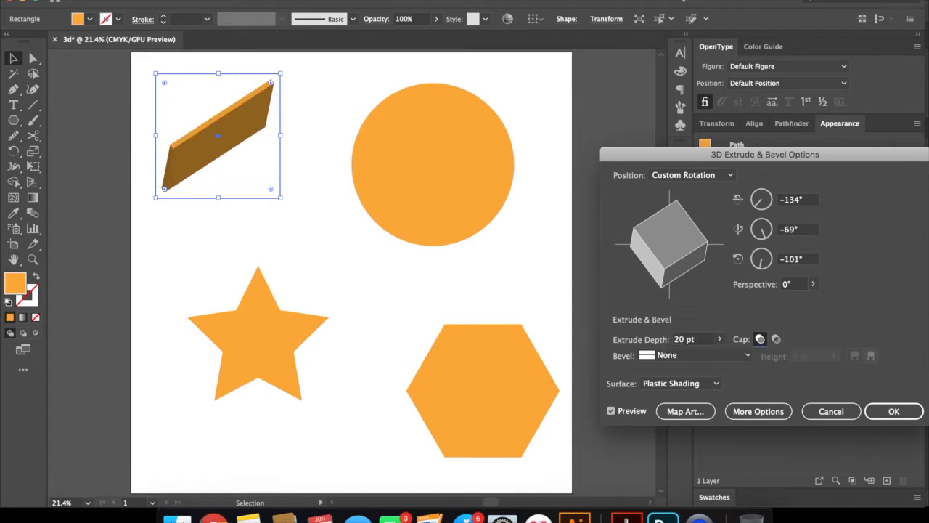
Set the square's 3D rotation angles to 102°, -2° and -174°.
click(768, 206)
text(3)
click(766, 230)
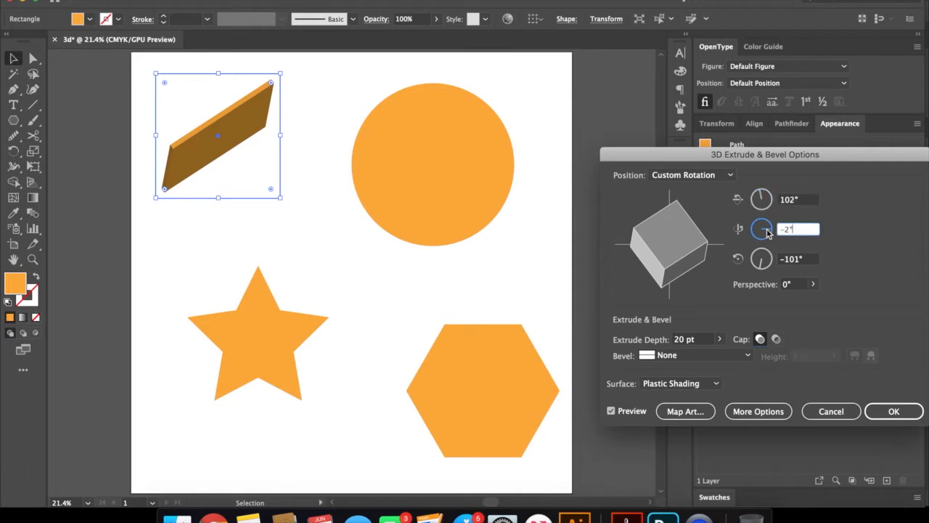
click(755, 267)
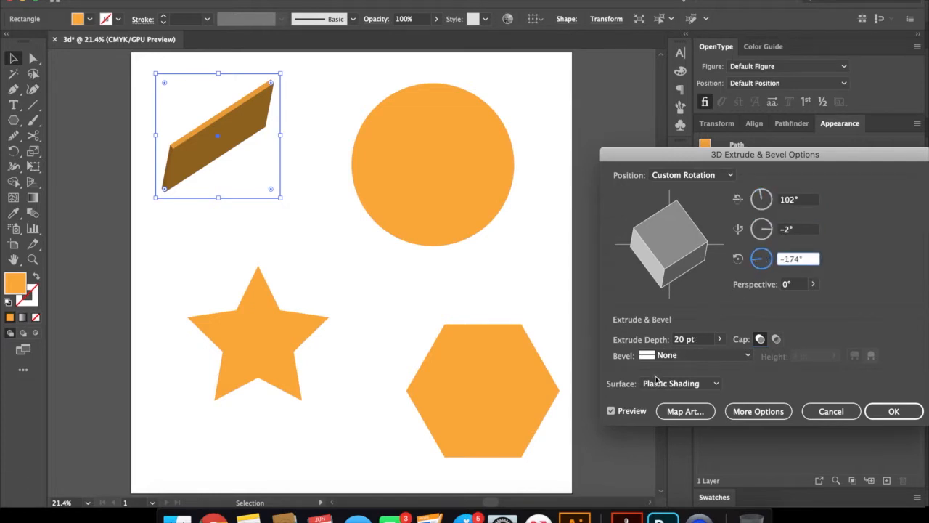
Try the hollow cap and a stronger perspective on the square, returning to the solid cap and 0° perspective.
click(776, 339)
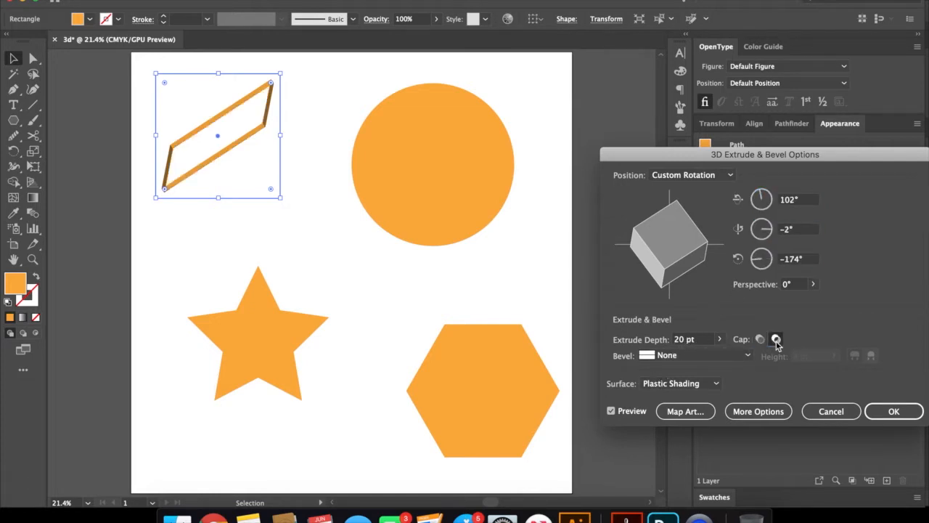
click(761, 339)
click(813, 284)
mouse_move(764, 305)
mouse_down()
mouse_move(802, 306)
mouse_move(763, 305)
mouse_up()
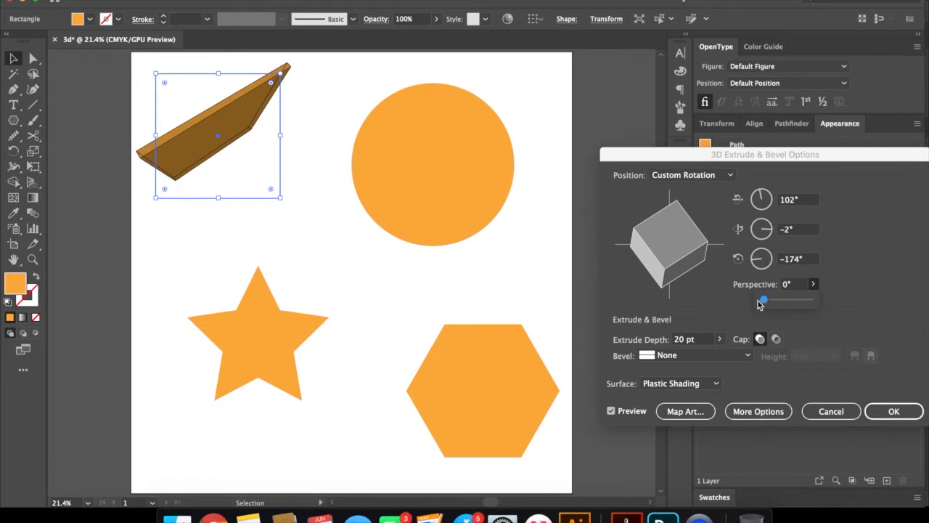
Try the Wireframe, No Shading and Plastic Shading surfaces on the square, and settle on Diffuse Shading.
click(708, 383)
click(673, 399)
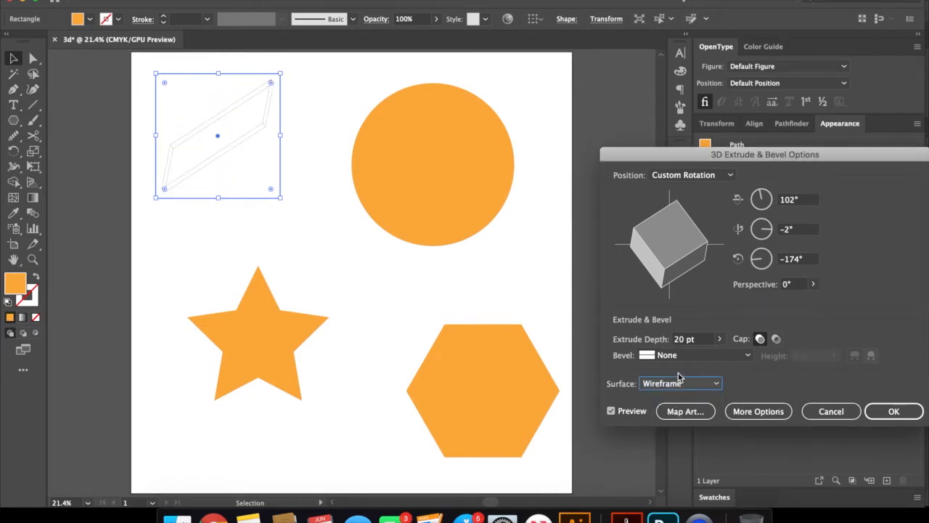
click(679, 381)
click(684, 413)
click(697, 383)
click(689, 426)
click(703, 383)
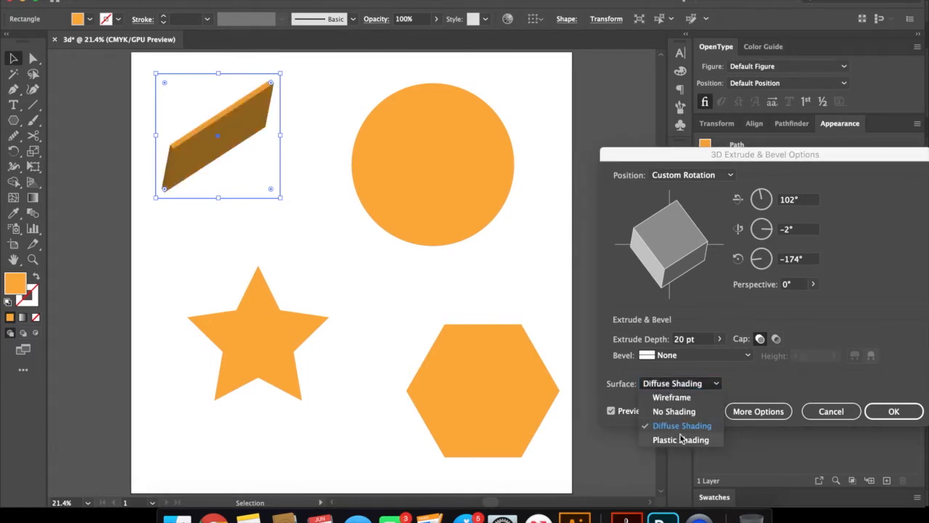
click(683, 440)
click(692, 385)
click(691, 426)
Try the Jaggy bevel on the square's extrusion, then set the bevel back to None.
click(665, 356)
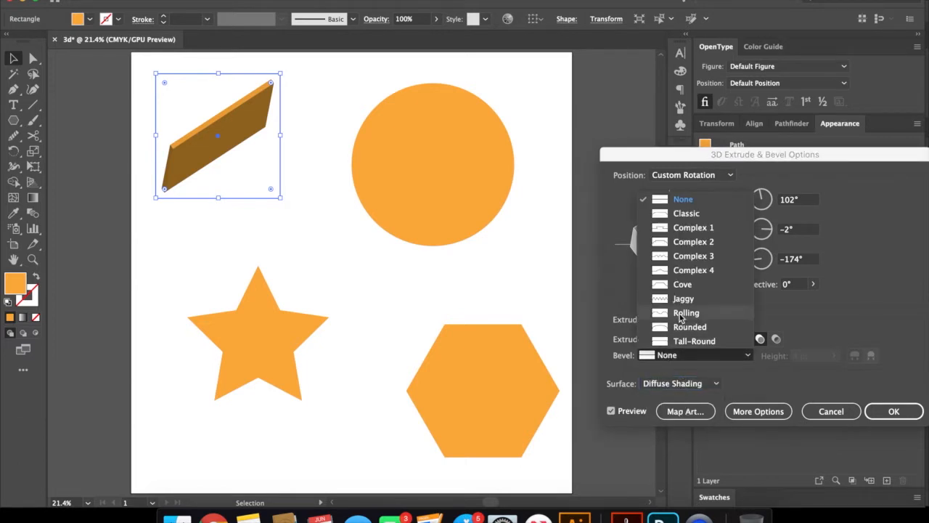
click(684, 299)
click(656, 354)
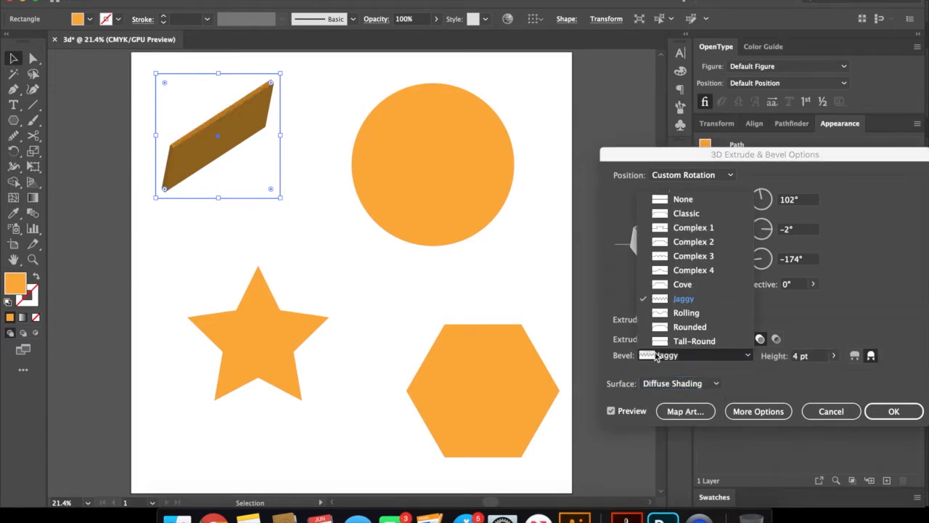
click(673, 202)
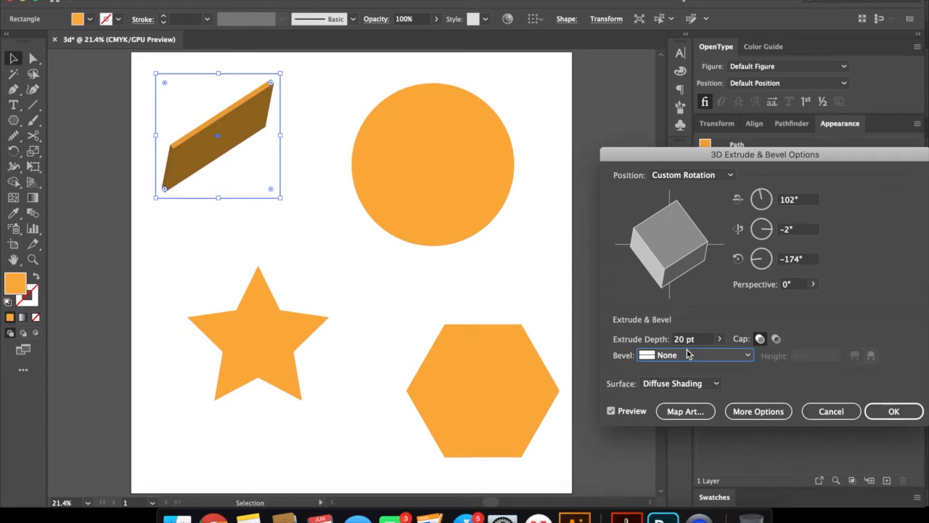
Try an extrude depth of 36 pt for the square, and set the depth to 50 pt.
click(719, 339)
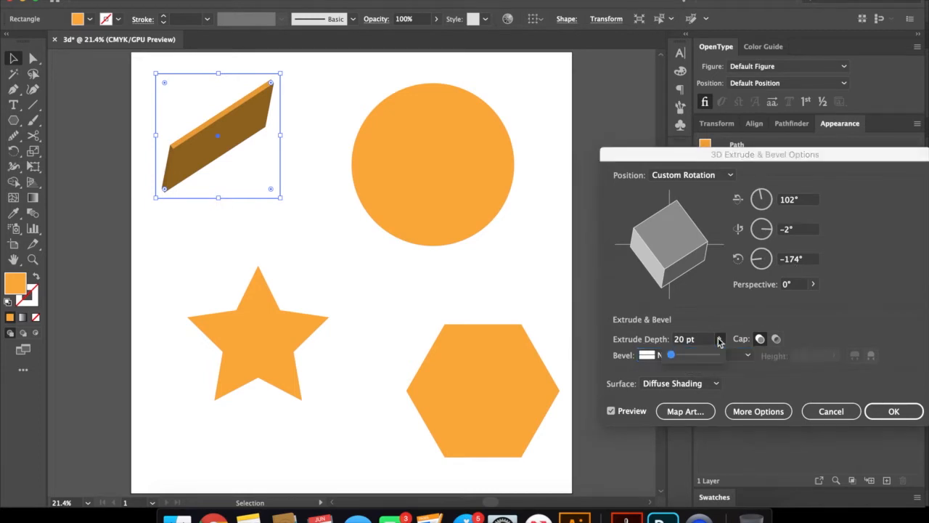
mouse_move(671, 358)
mouse_down()
mouse_move(708, 358)
mouse_move(673, 359)
mouse_up()
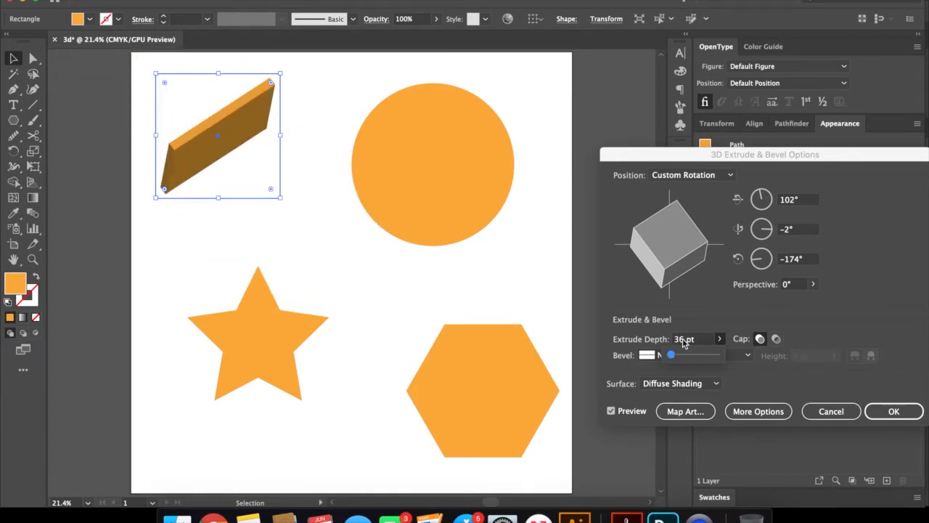
double_click(683, 339)
key(Tab)
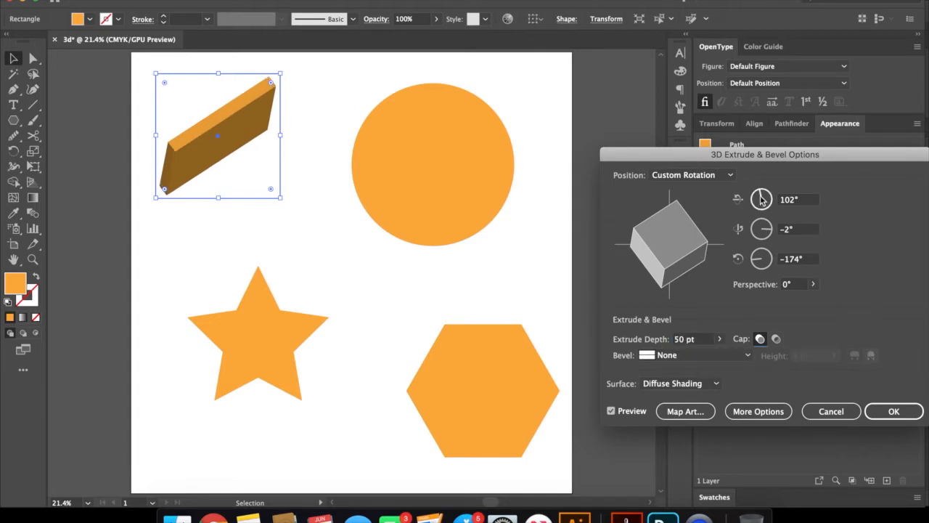
Rotate the square's 3D extrusion freely to about -43°, 7° and 98°.
drag(770, 201, 780, 206)
drag(672, 236, 671, 258)
mouse_move(724, 209)
mouse_down()
mouse_move(719, 222)
mouse_move(710, 209)
mouse_up()
drag(648, 209, 650, 197)
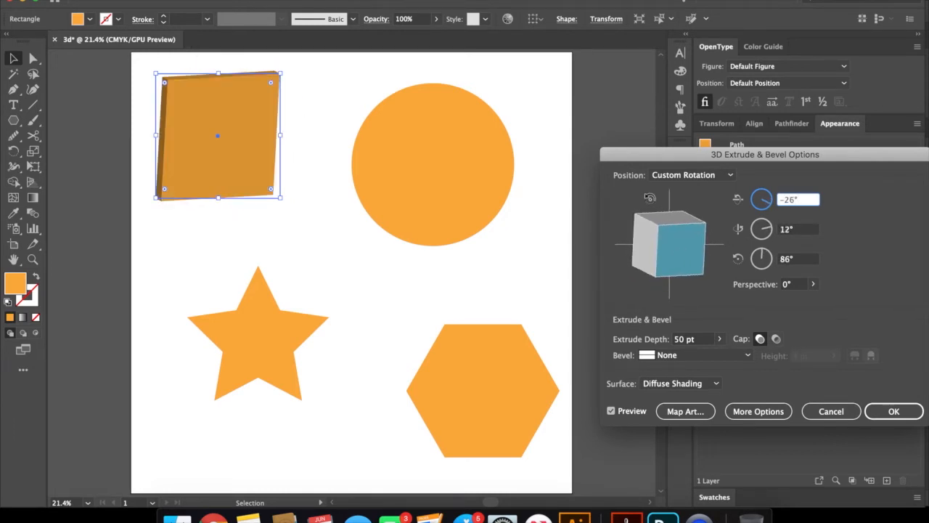
mouse_move(702, 251)
mouse_down()
mouse_move(683, 235)
mouse_move(695, 240)
mouse_move(695, 267)
mouse_up()
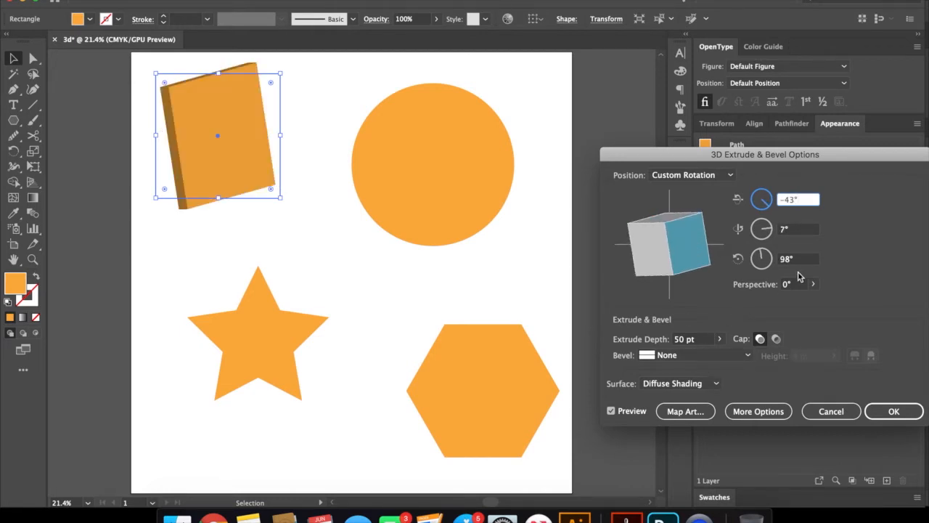
Preview the other surface shadings and the hollow cap on the rotated square, returning to Diffuse Shading and the solid cap.
click(657, 382)
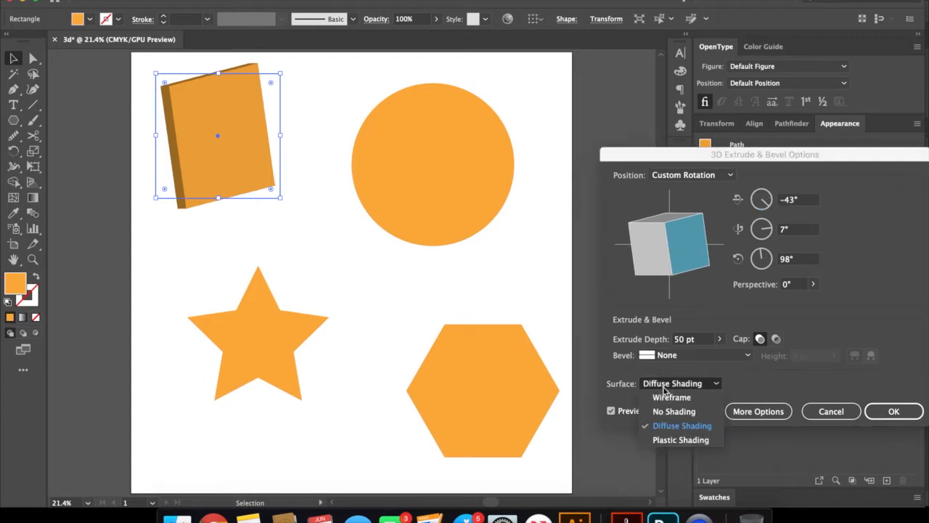
click(671, 440)
click(675, 382)
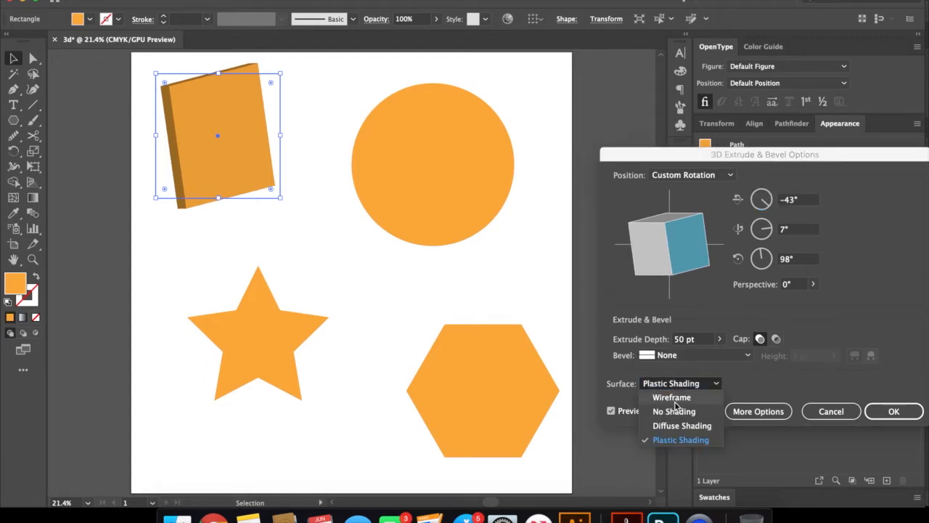
click(674, 411)
click(678, 383)
click(678, 398)
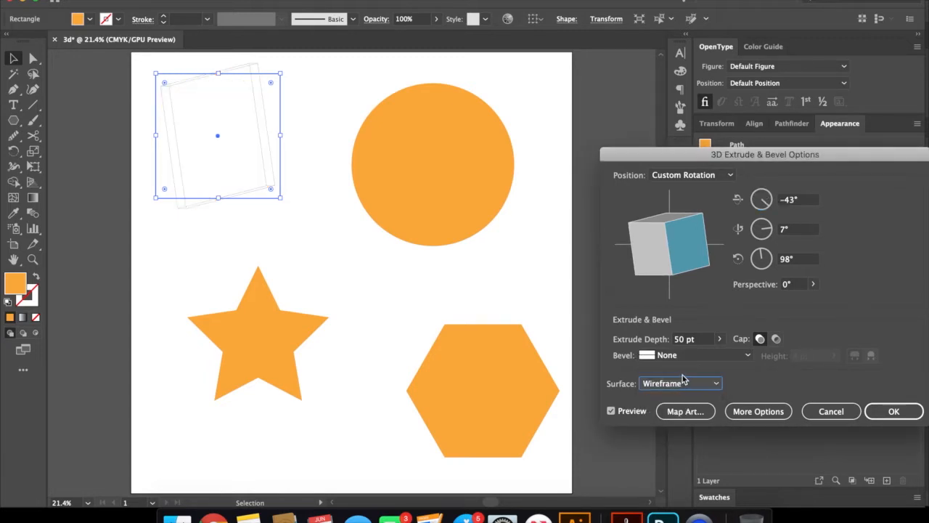
click(682, 382)
click(681, 427)
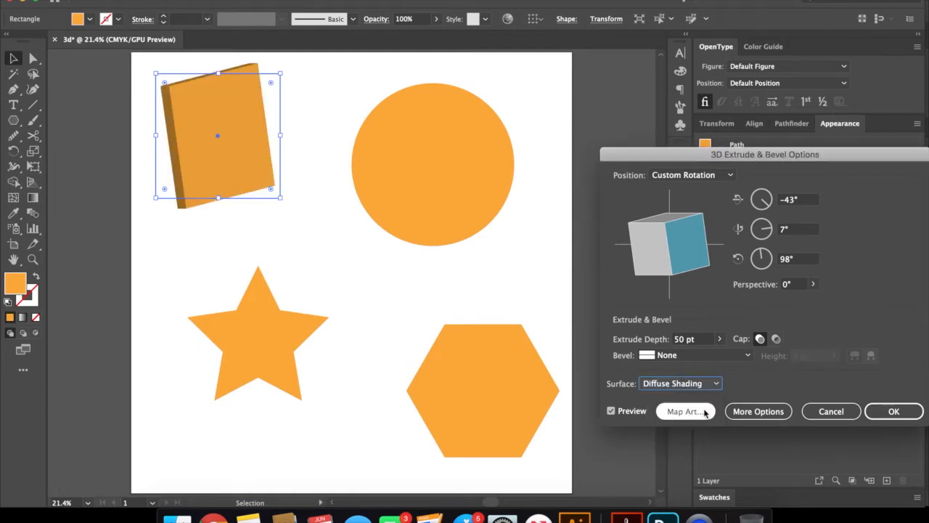
click(776, 339)
click(759, 339)
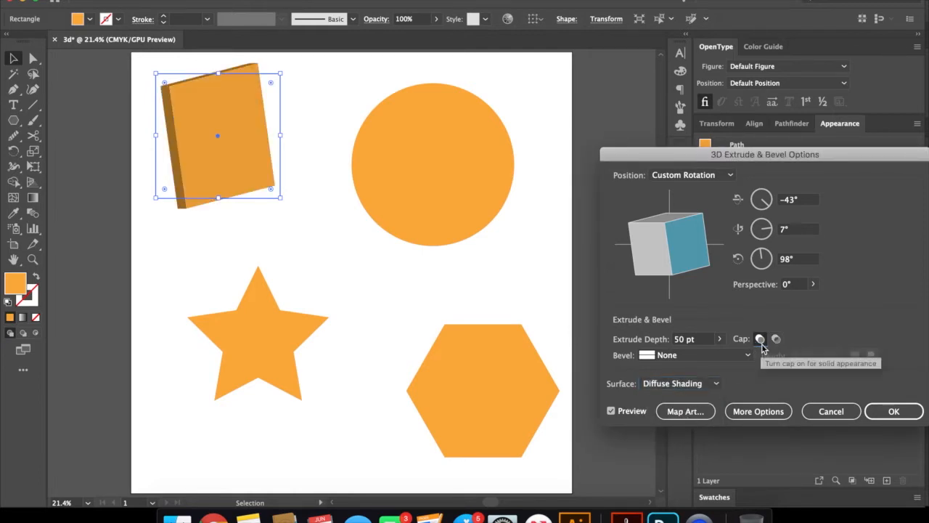
Rotate the square's extrusion to about -50°, -17° and 92°, apply the 3D effect and deselect the square.
click(765, 261)
mouse_move(688, 251)
mouse_down()
mouse_move(697, 254)
mouse_move(689, 263)
mouse_move(668, 263)
mouse_move(678, 252)
mouse_move(671, 215)
mouse_move(697, 244)
mouse_up()
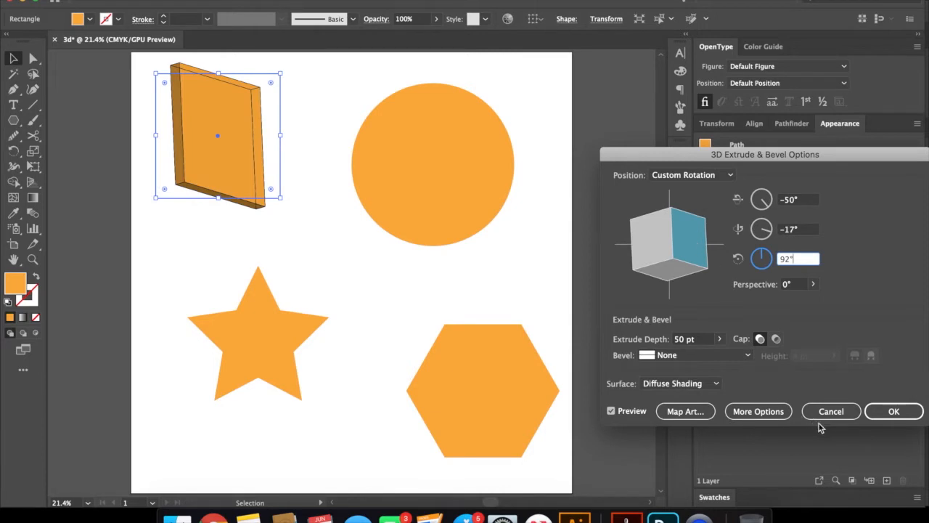
click(894, 411)
click(323, 262)
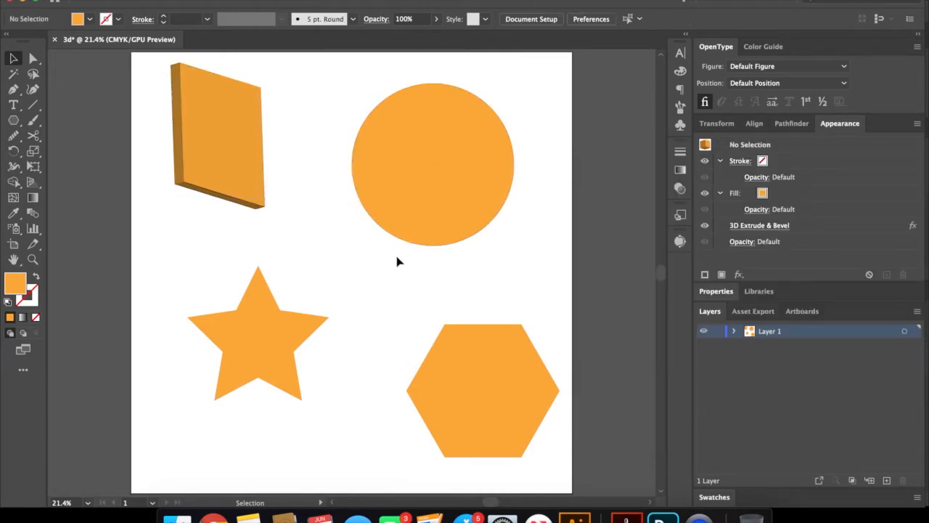
Start a 3D Extrude & Bevel on the circle and rotate it freely to about 3°, 85° and -10°.
click(448, 189)
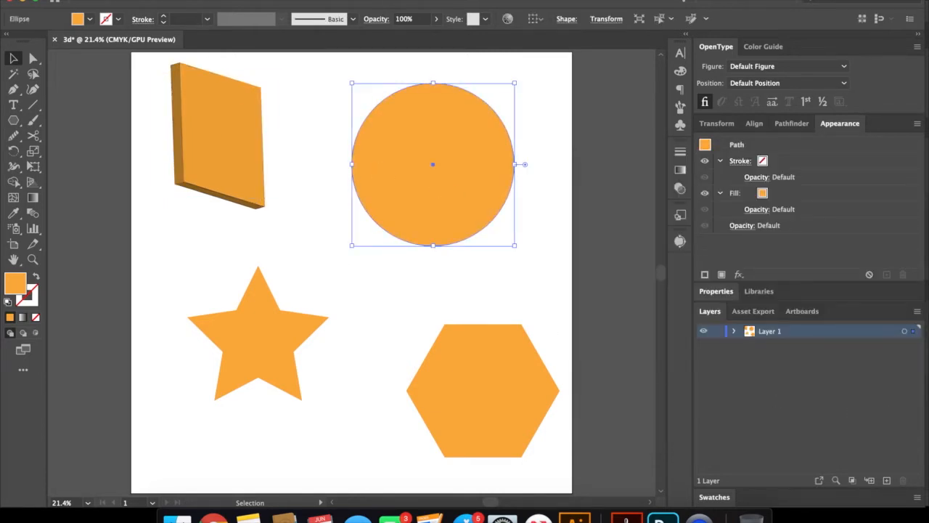
click(226, 1)
click(186, 255)
click(186, 255)
click(354, 169)
click(265, 1)
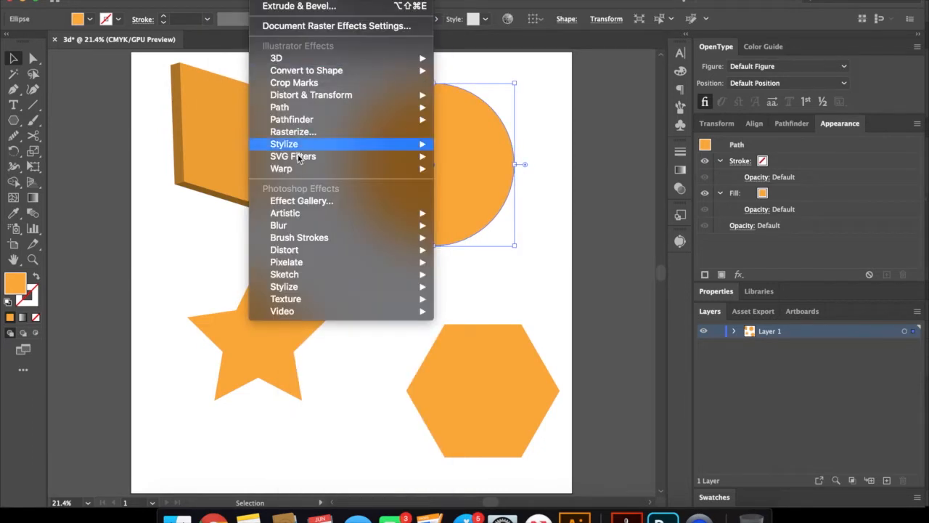
mouse_move(406, 58)
click(465, 59)
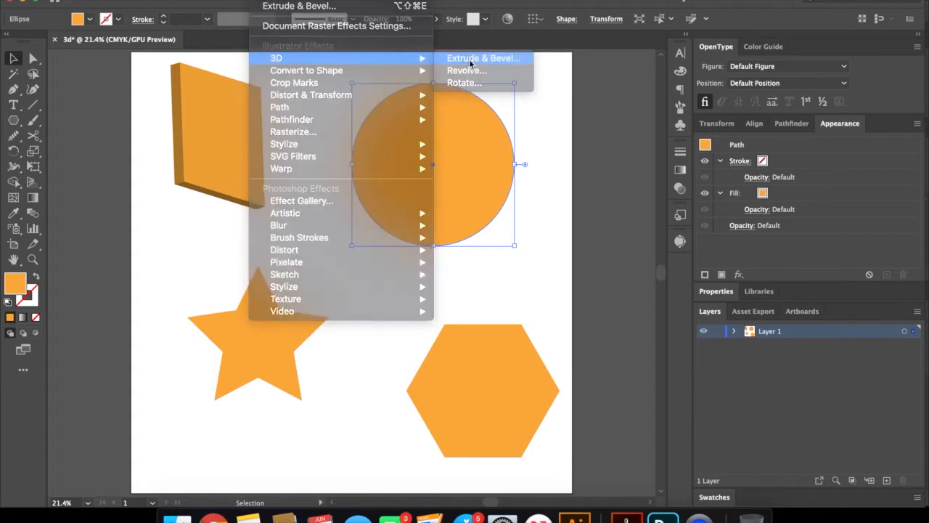
drag(631, 224, 689, 280)
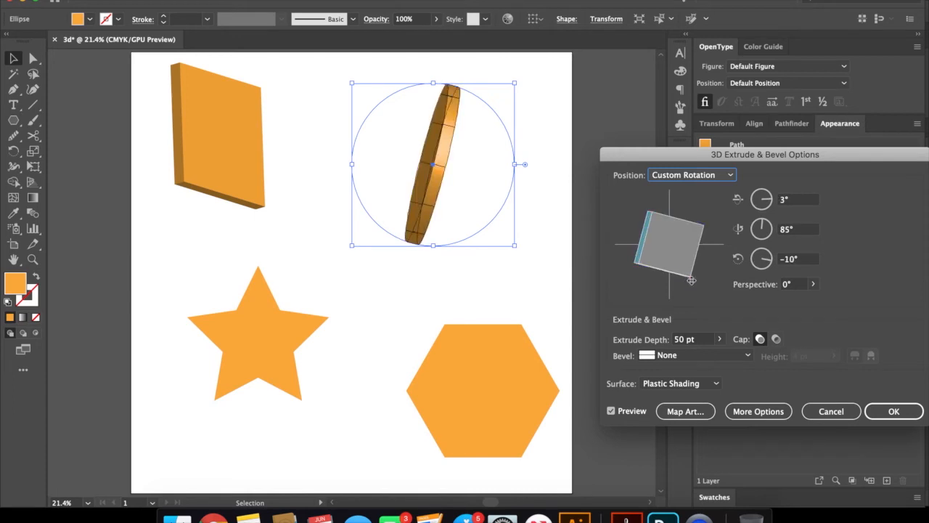
Set the circle's extrude depth to 100 pt, apply the 3D effect and deselect the circle.
drag(685, 340, 634, 347)
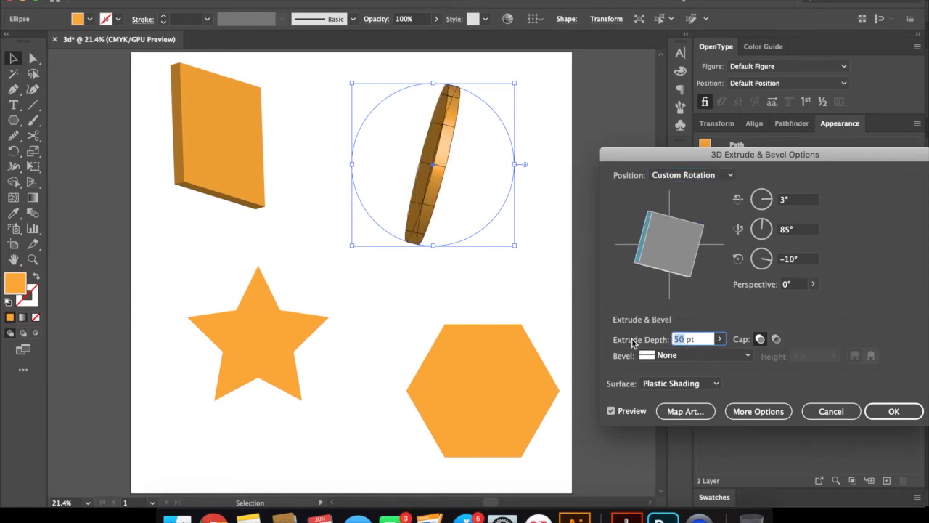
text(100)
key(Tab)
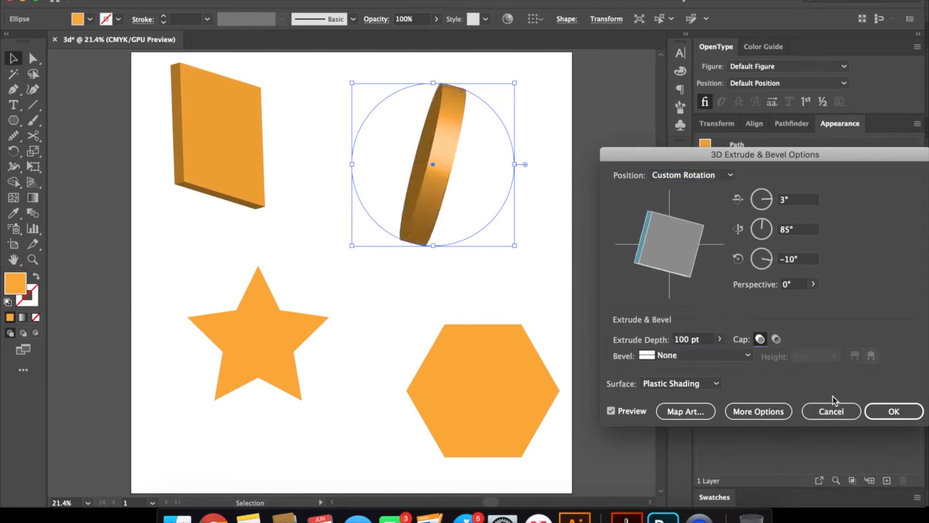
click(893, 411)
click(436, 302)
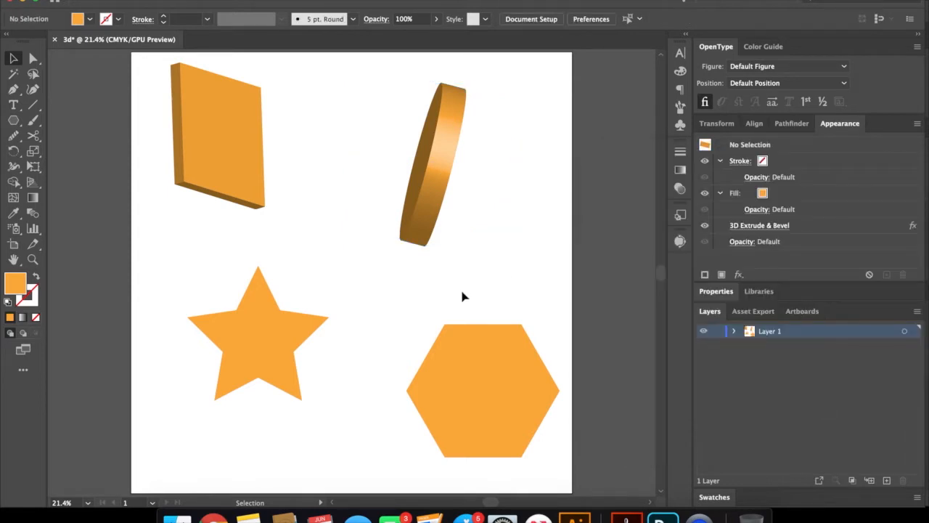
Try a 3D Extrude & Bevel on the star with an extrude depth of 200 pt.
click(248, 347)
click(234, 0)
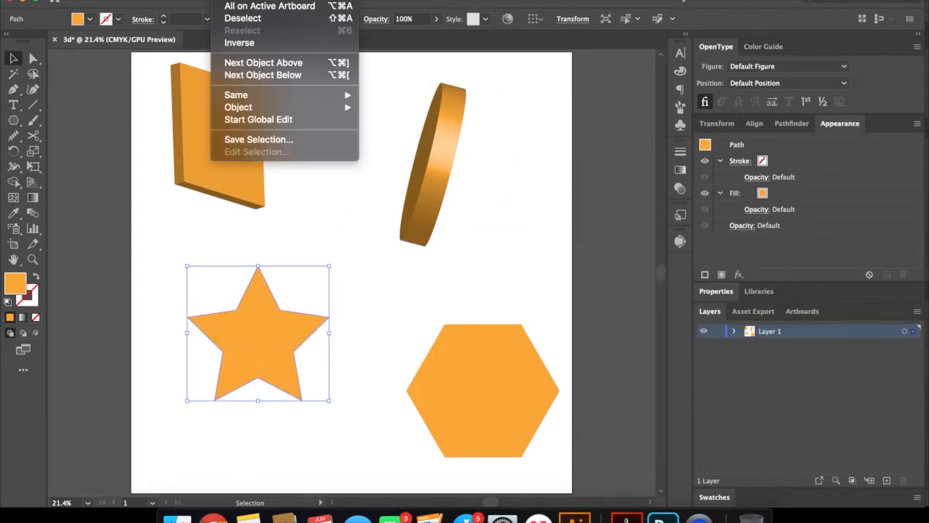
mouse_move(264, 0)
mouse_move(303, 74)
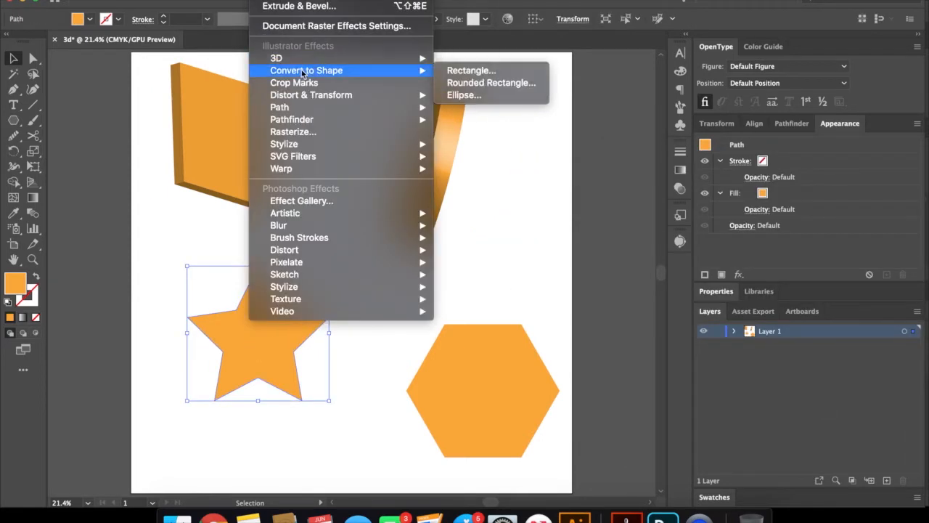
mouse_move(334, 57)
click(454, 61)
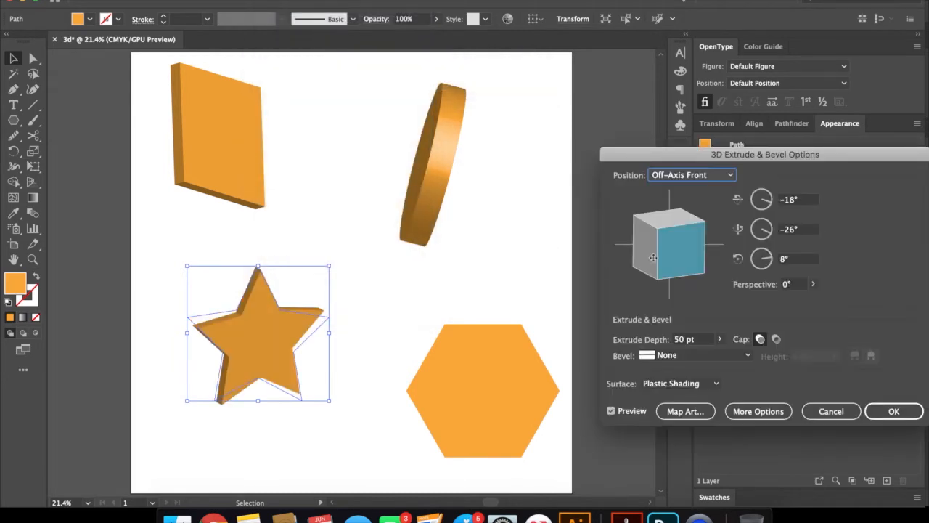
double_click(679, 340)
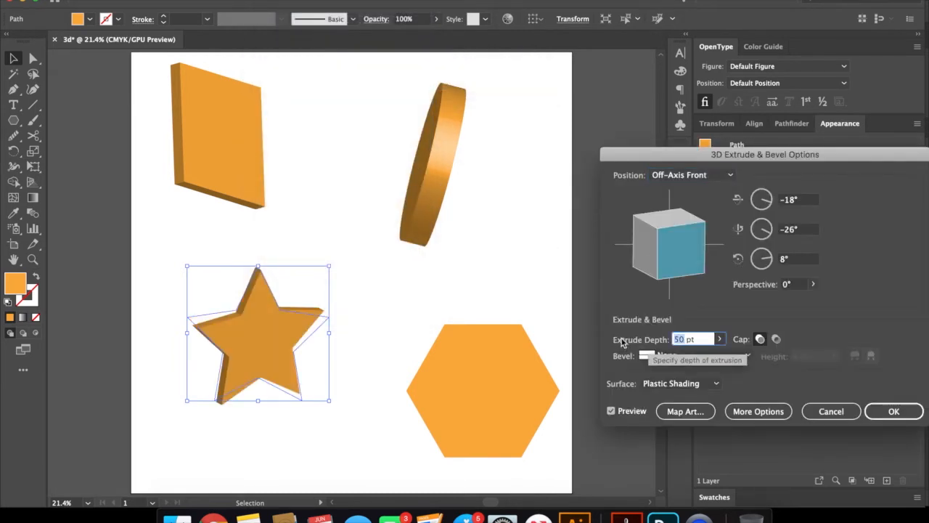
text(200)
key(Tab)
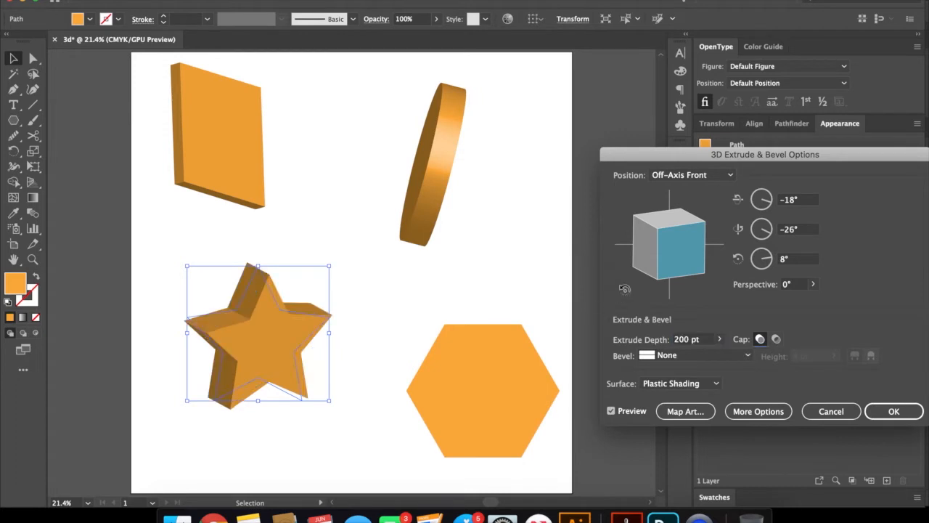
Preview the Wireframe and Plastic Shading surfaces on the star's extrusion, and set the surface to Diffuse Shading.
click(682, 384)
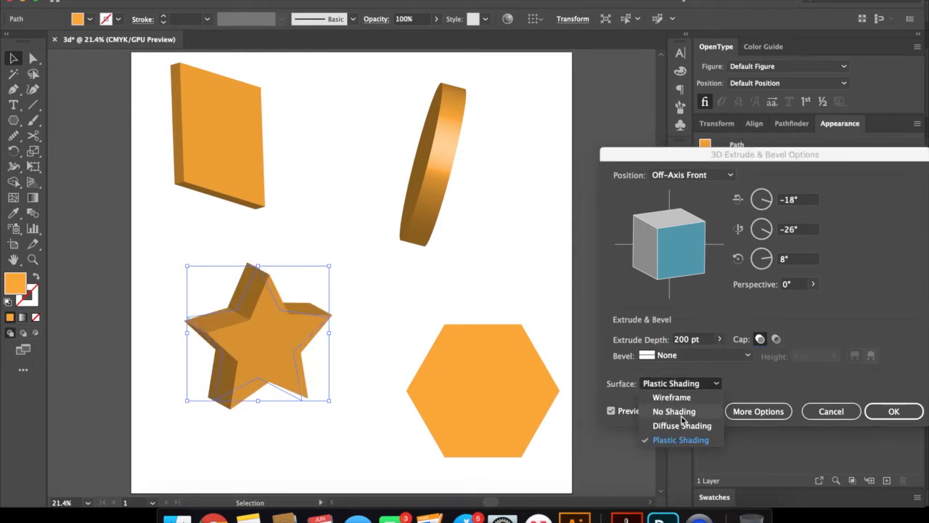
click(678, 397)
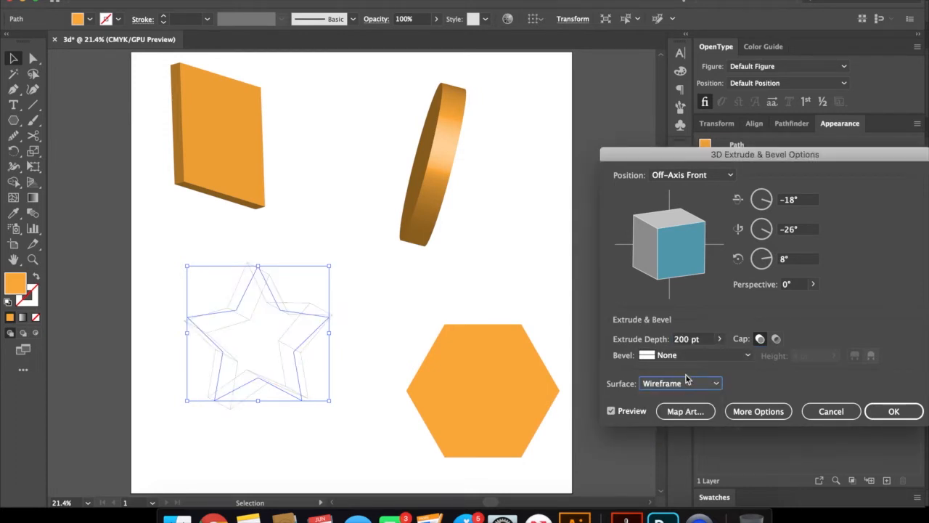
click(684, 383)
click(676, 440)
click(677, 385)
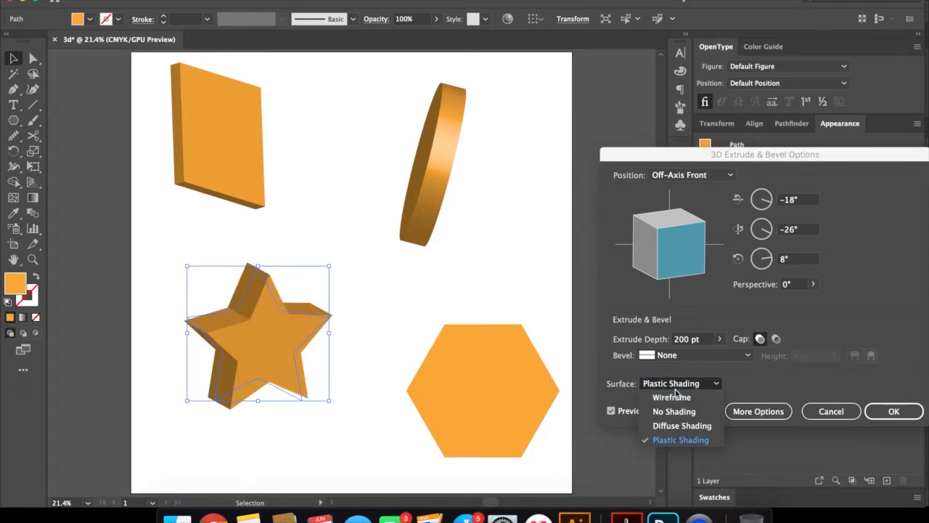
click(674, 427)
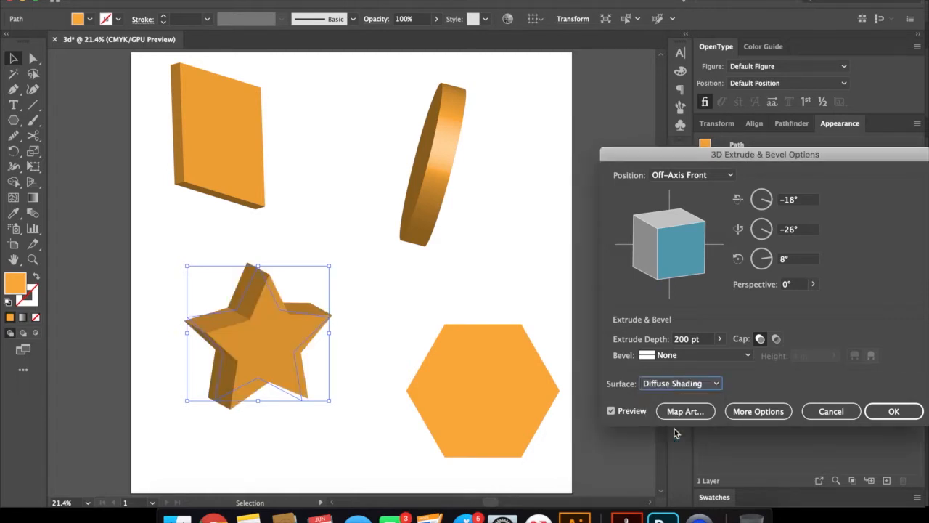
Try the hollow cap on the star's extrusion, apply the 3D effect, and undo it back to the flat star.
click(775, 339)
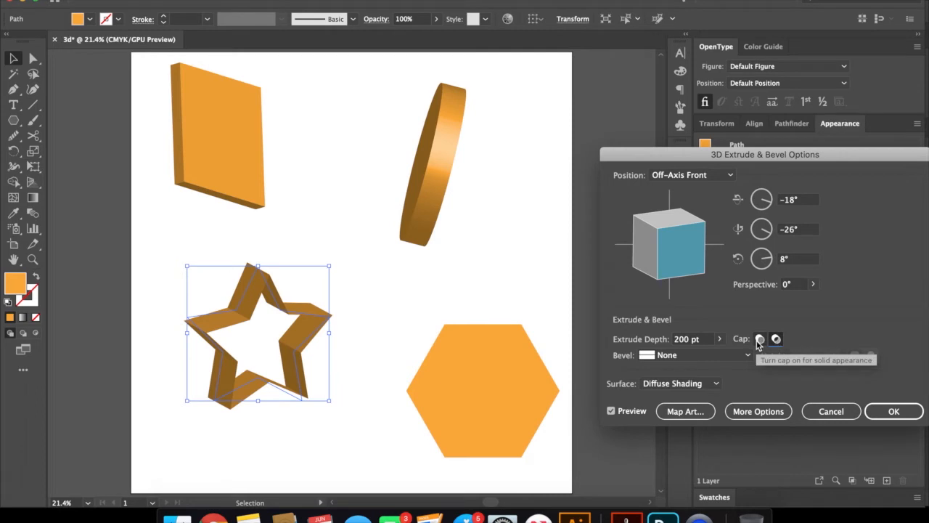
click(894, 412)
click(410, 355)
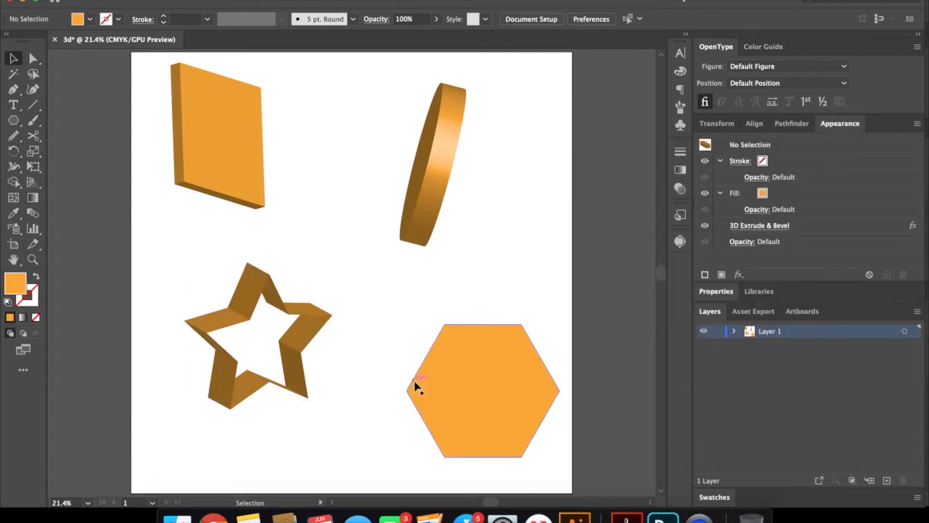
click(503, 379)
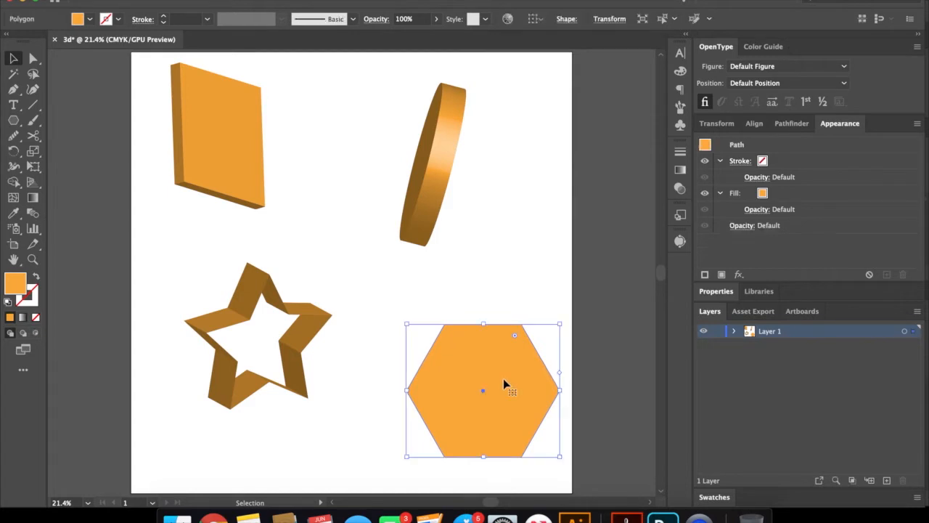
key(ctrl+z)
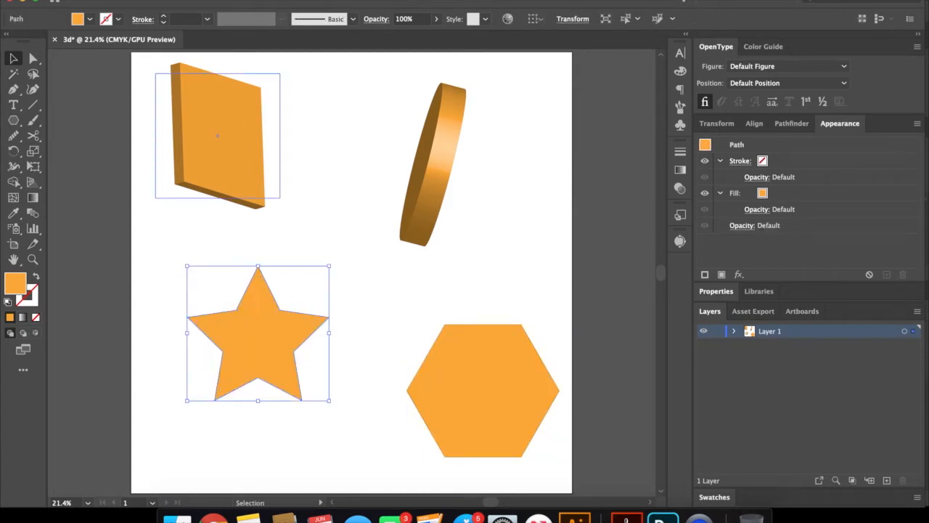
Start a new 3D Extrude & Bevel on the star, try a depth of 816 pt, and set the depth to 316 pt.
click(264, 1)
mouse_move(313, 58)
click(481, 59)
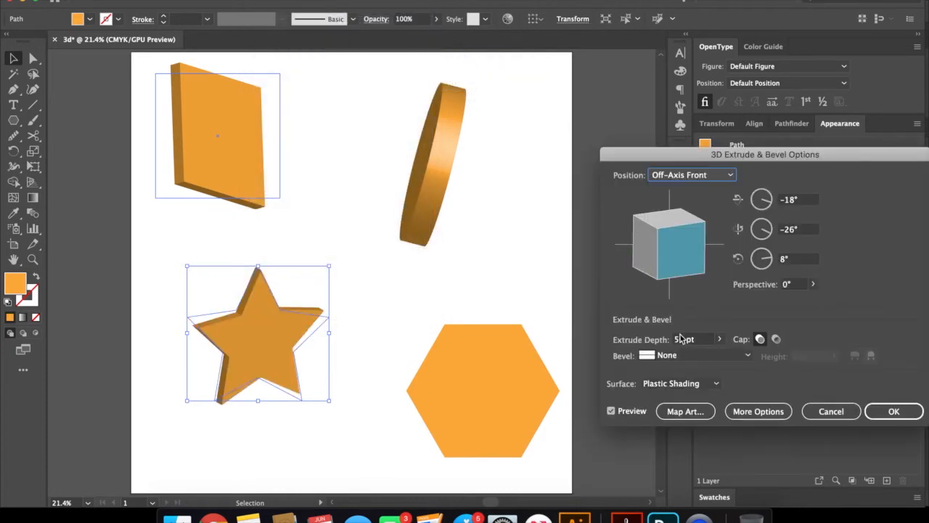
click(721, 340)
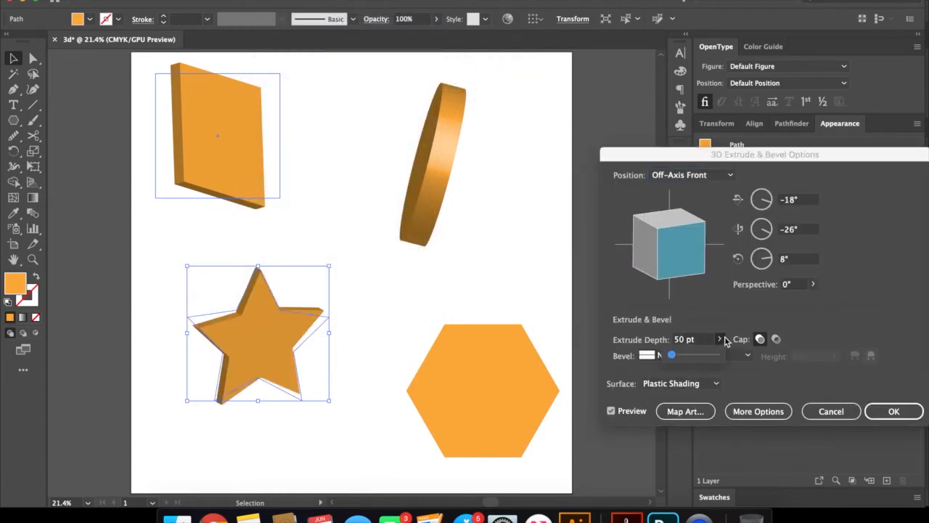
drag(691, 361, 686, 356)
click(671, 363)
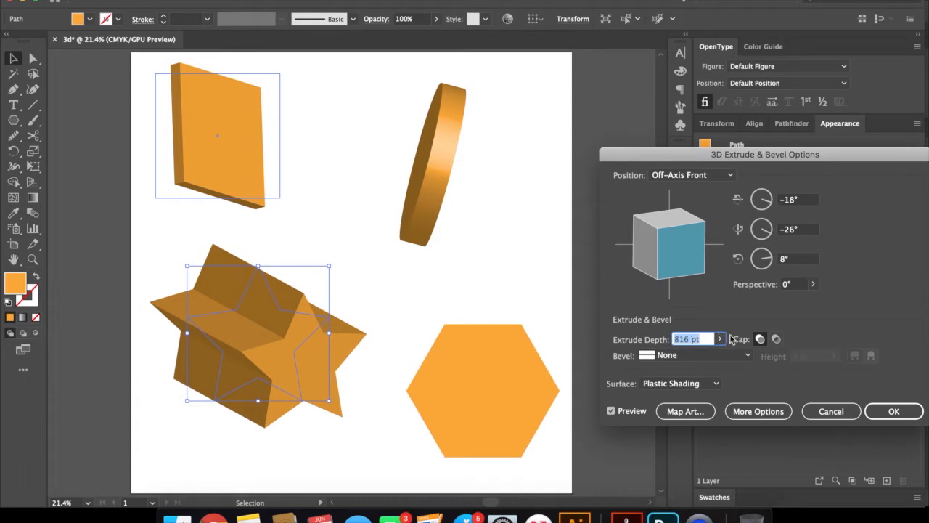
click(721, 339)
drag(683, 360, 676, 360)
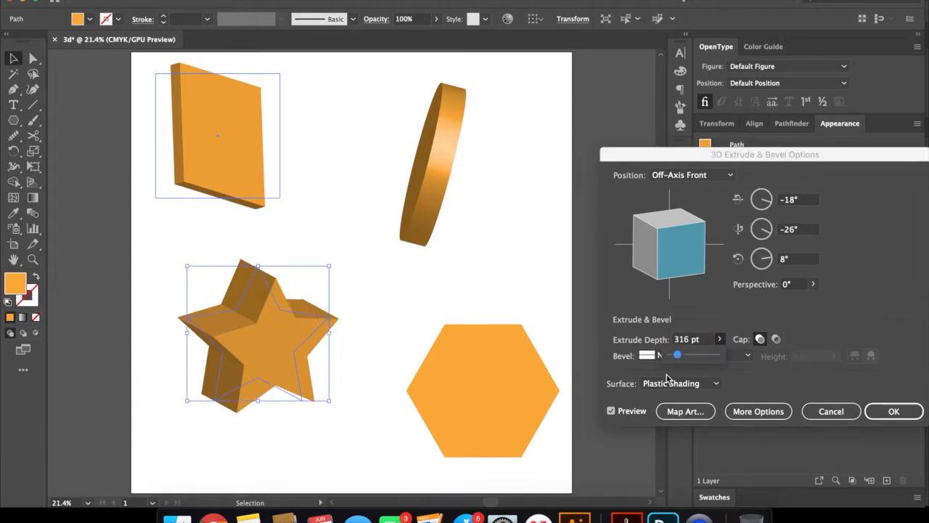
Try different vertical-axis rotations for the star's extrusion, including -50° and -5°, ending with -15°.
click(792, 232)
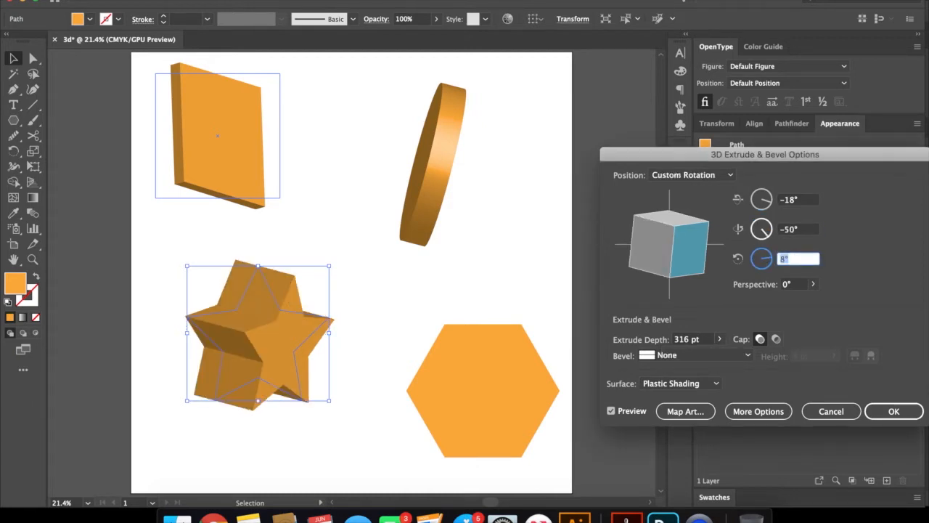
click(789, 232)
text(-2)
key(Tab)
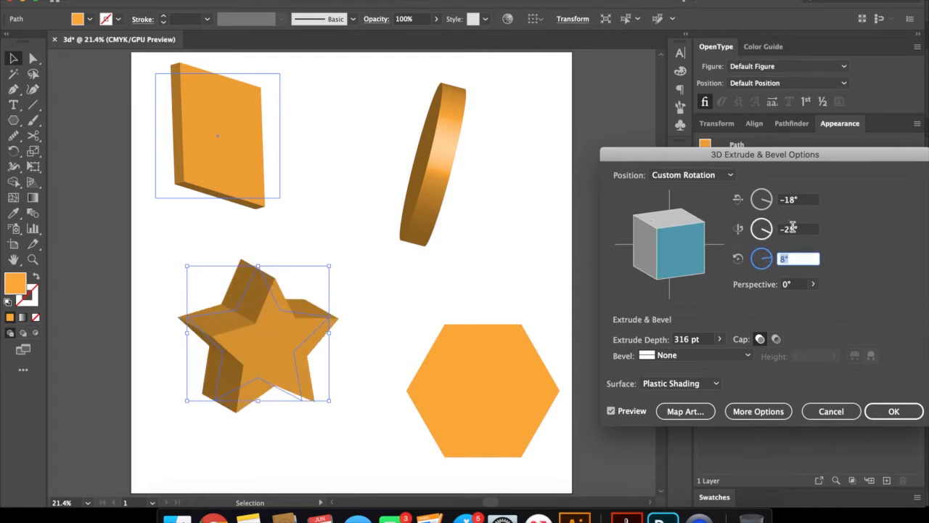
click(793, 229)
text(-5)
key(Tab)
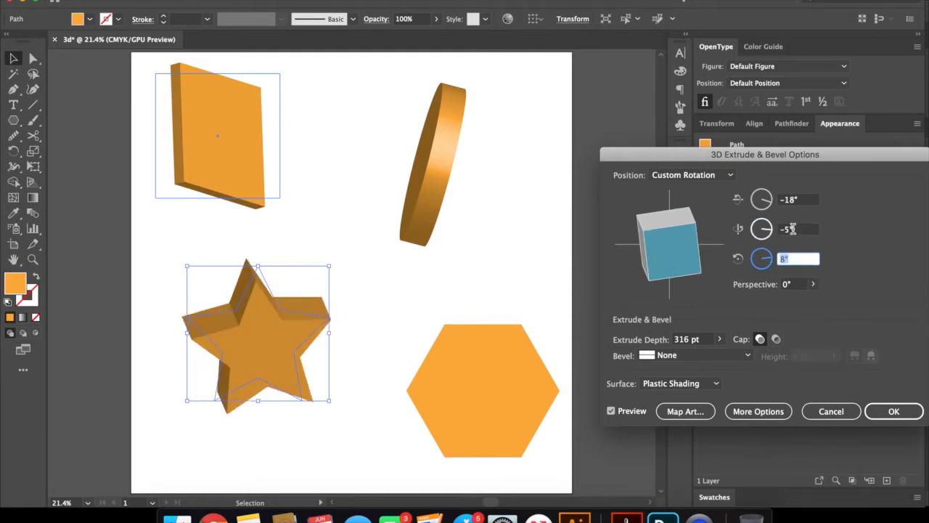
click(792, 229)
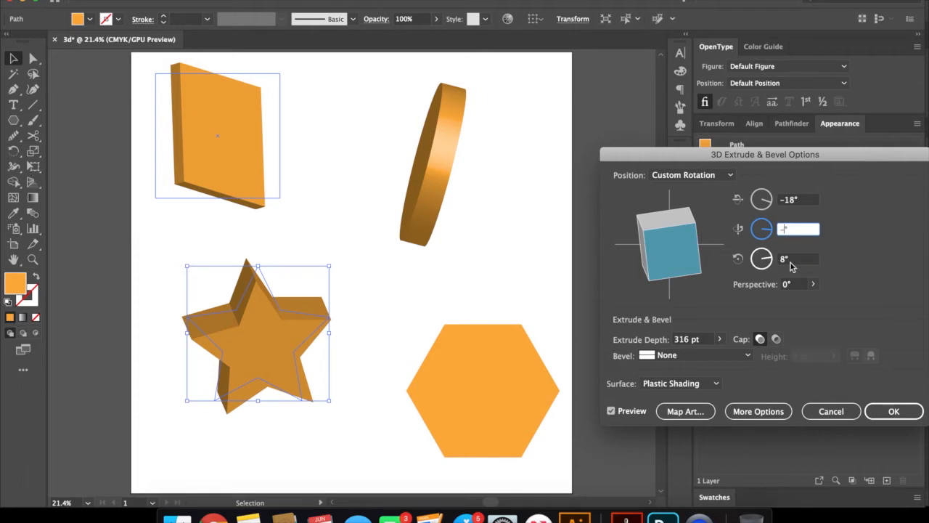
key(Tab)
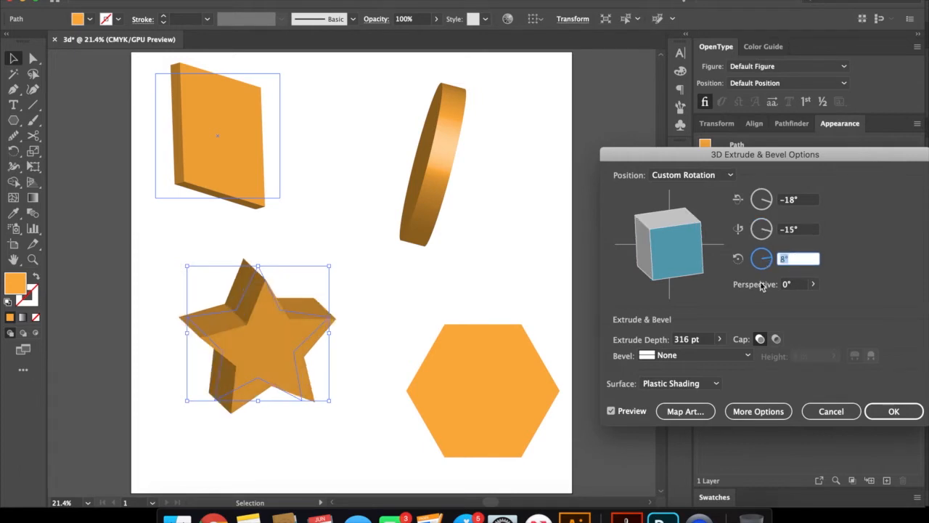
Rotate the star's extrusion freely to about -1°, -20° and 10°, apply the 3D effect and deselect the star.
drag(689, 241, 688, 237)
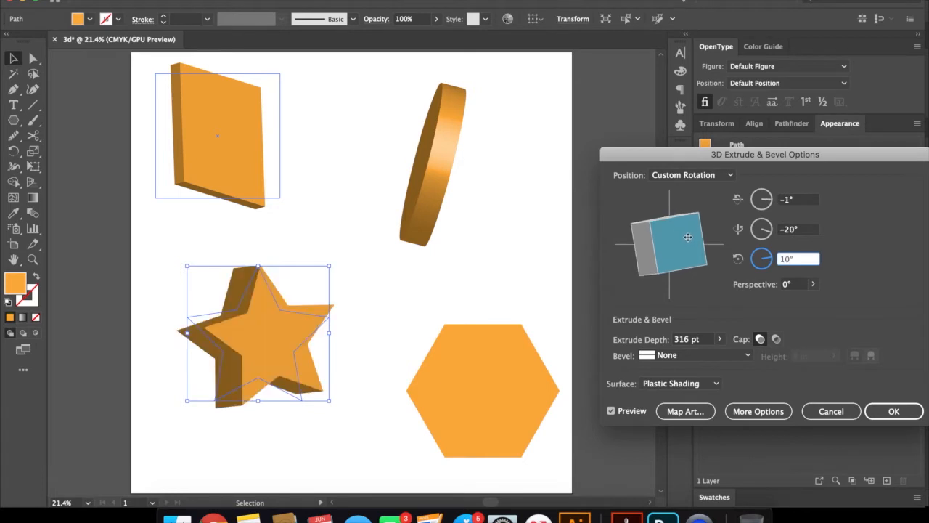
click(900, 411)
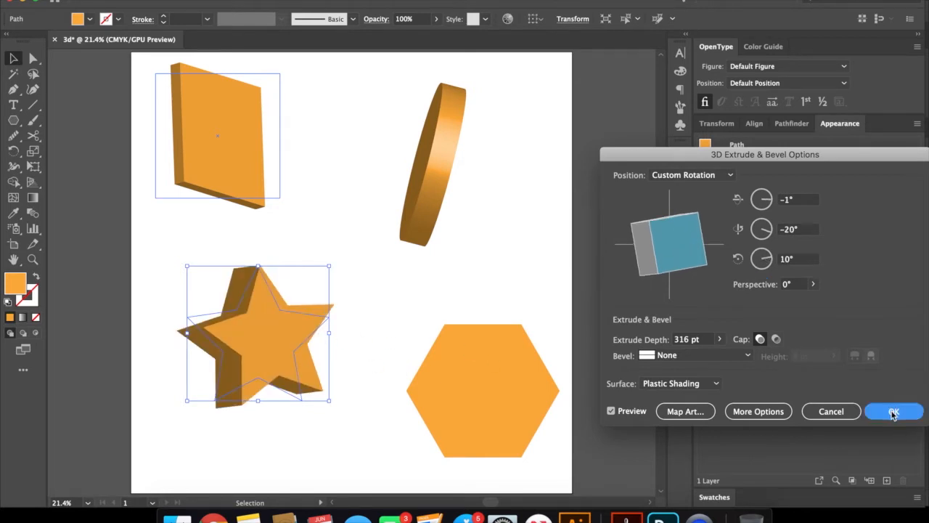
click(388, 314)
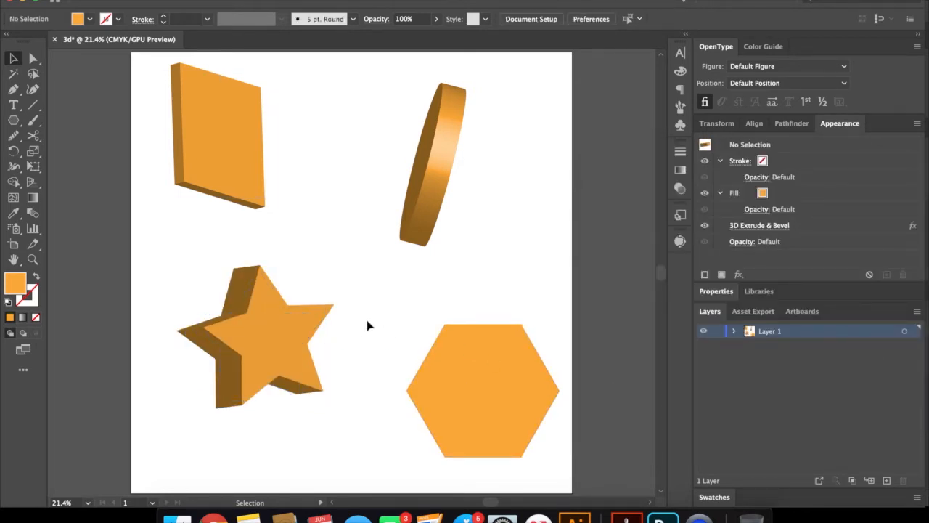
Start a 3D Extrude & Bevel on the hexagon and give it the hollow cap.
click(487, 417)
click(223, 0)
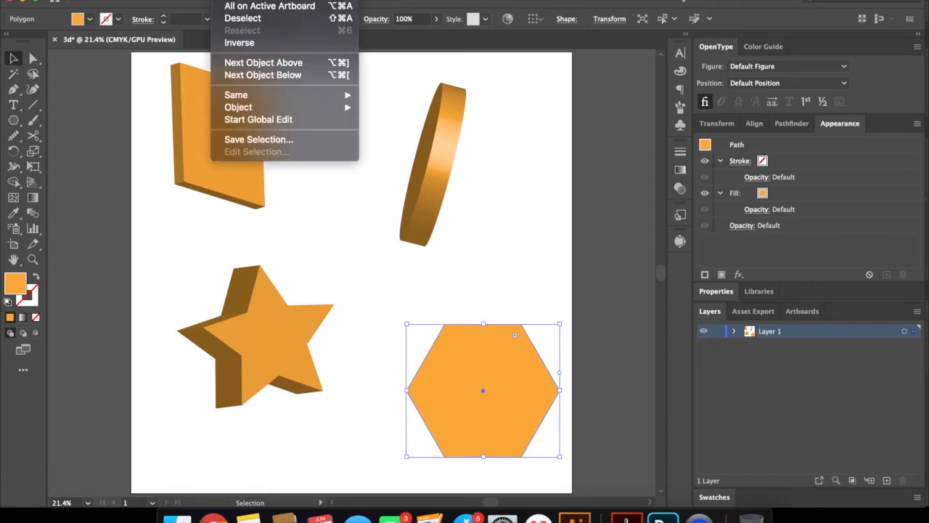
mouse_move(266, 0)
mouse_move(289, 58)
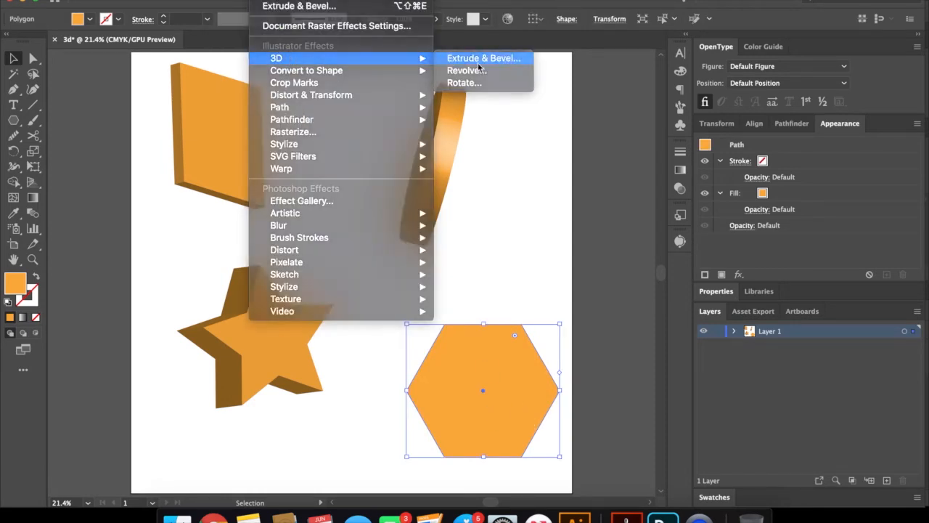
click(453, 58)
click(776, 339)
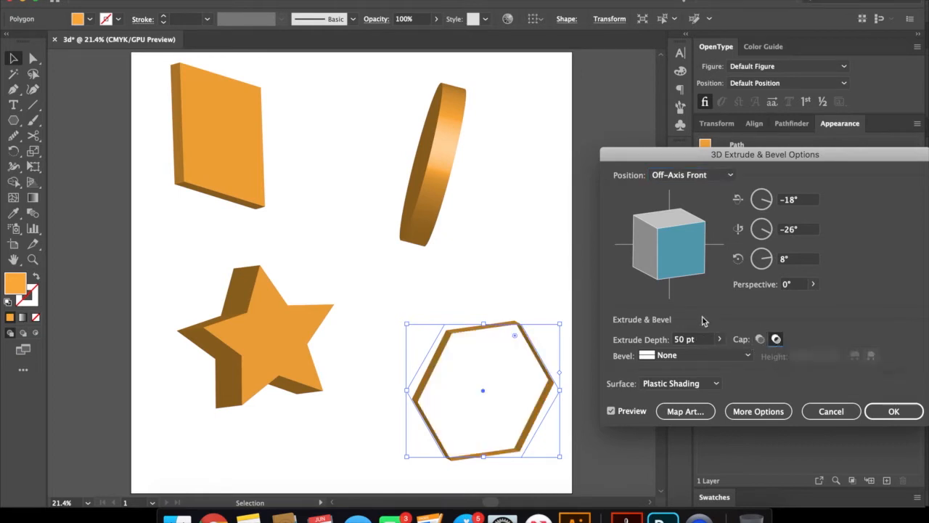
Set the hexagon's extrusion depth to 150 pt and give it the Jaggy bevel.
double_click(681, 340)
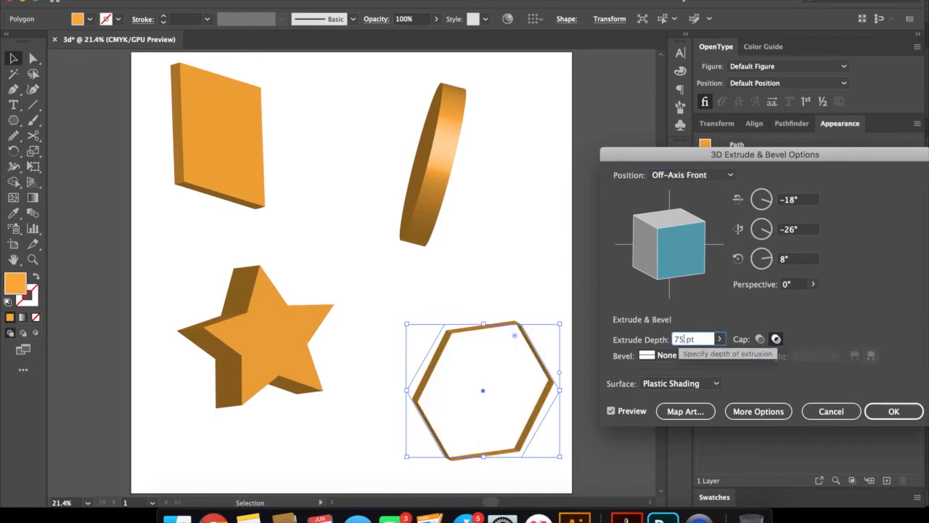
text(150)
key(Tab)
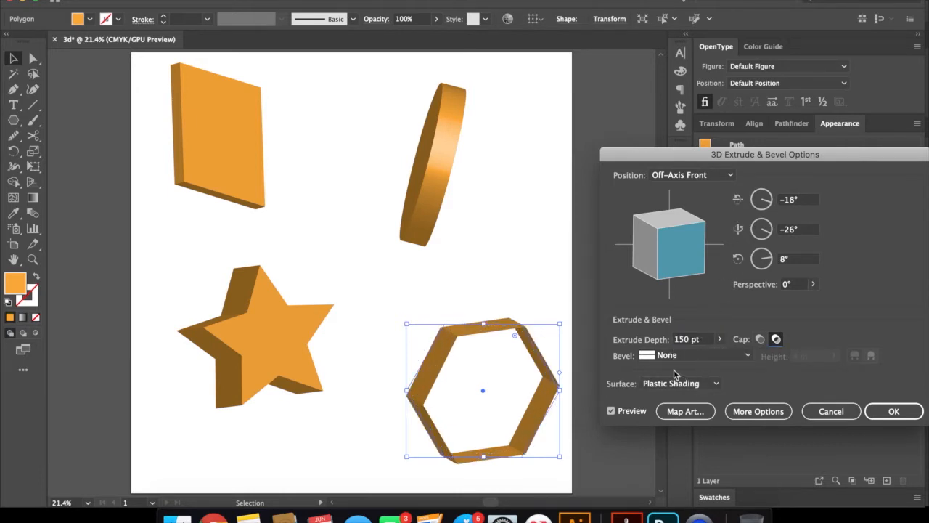
click(657, 355)
click(691, 307)
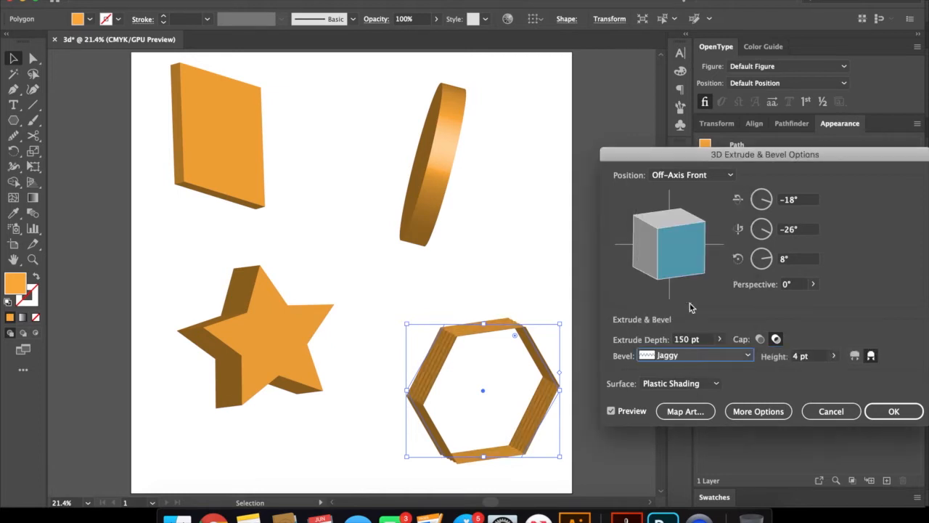
Try other bevels on the hexagon, including Complex 1, Rolling, Tall-Round and Rounded.
click(663, 356)
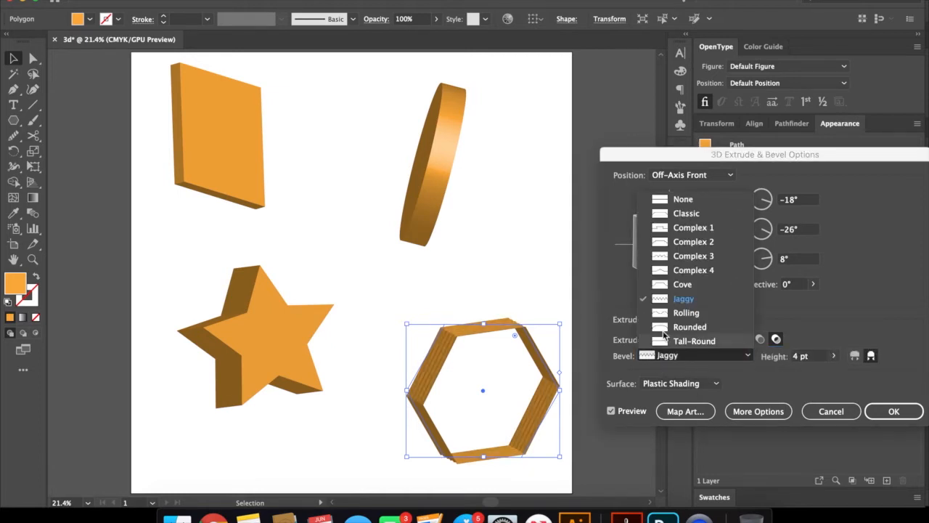
click(701, 231)
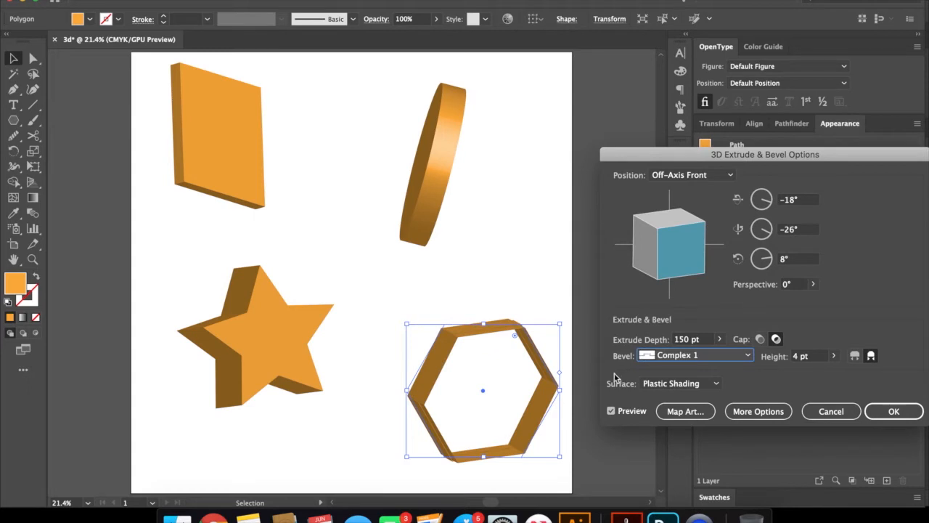
click(672, 360)
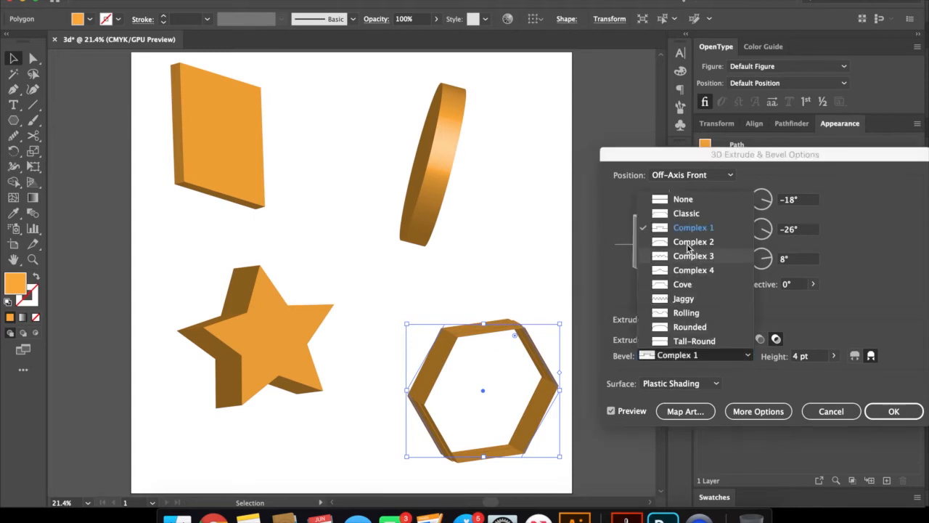
click(682, 313)
click(657, 356)
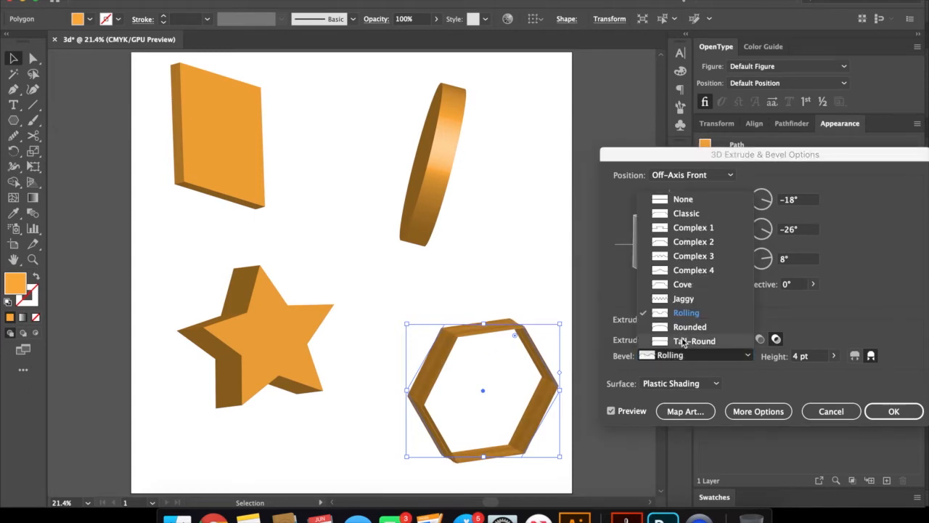
click(679, 341)
click(665, 360)
click(672, 339)
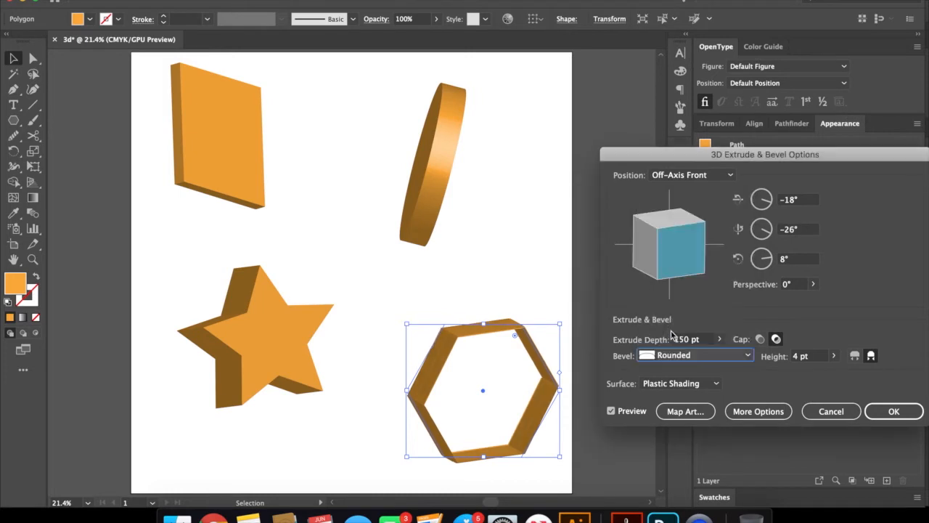
Choose the Jaggy bevel for the hexagon, apply the 3D effect and deselect the shape.
click(663, 356)
click(684, 302)
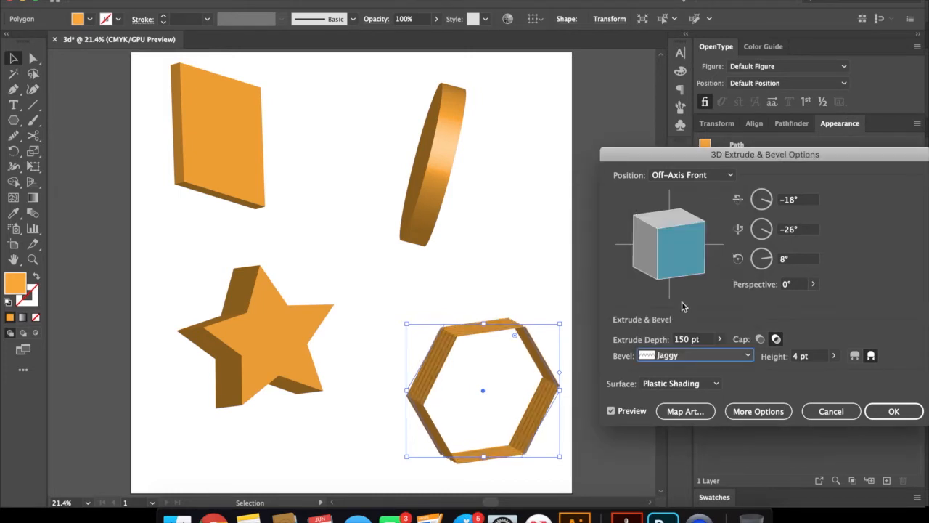
click(894, 411)
click(602, 323)
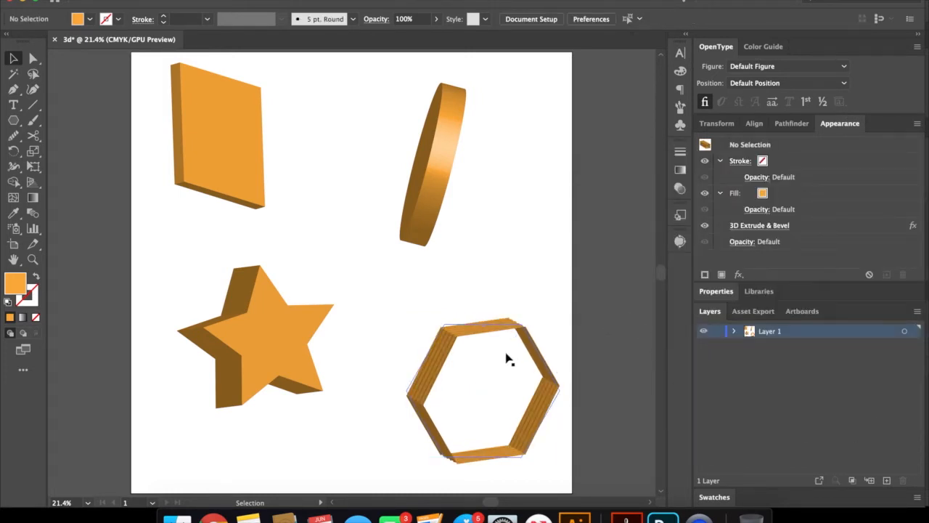
Examine the jagged bevel on the hexagon's edge close up, and return to the full artboard view.
key(z)
drag(448, 378, 713, 276)
drag(586, 259, 366, 342)
drag(529, 265, 651, 247)
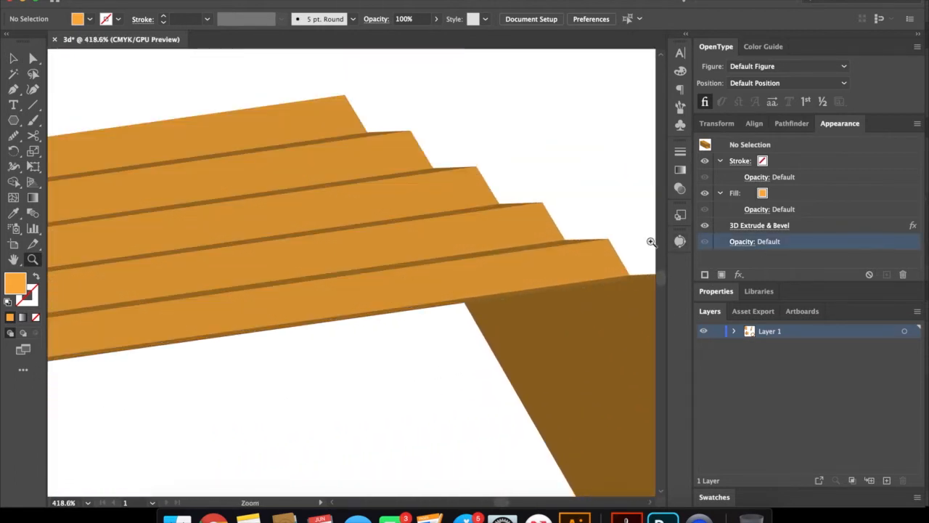
key(super+0)
key(v)
click(475, 222)
click(573, 284)
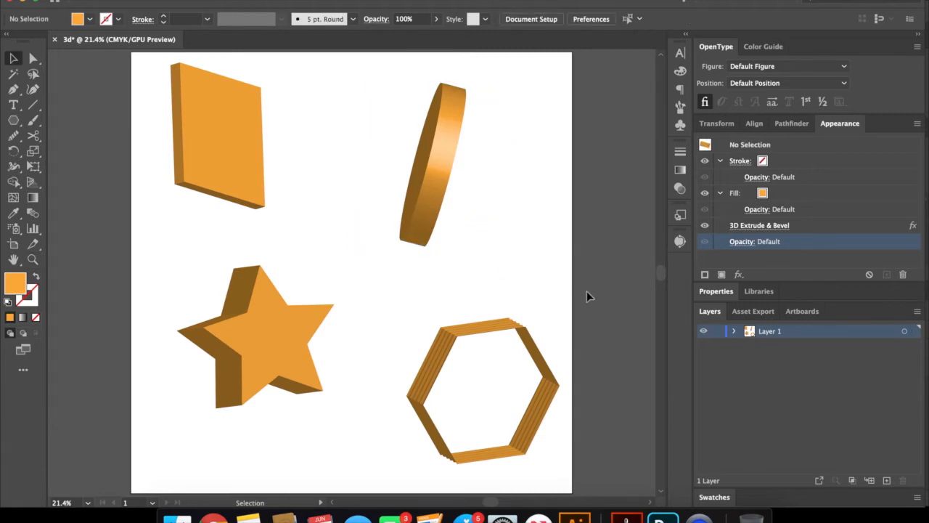
Draw a second artboard about 22 by 25 in beside the first one.
drag(541, 290, 75, 272)
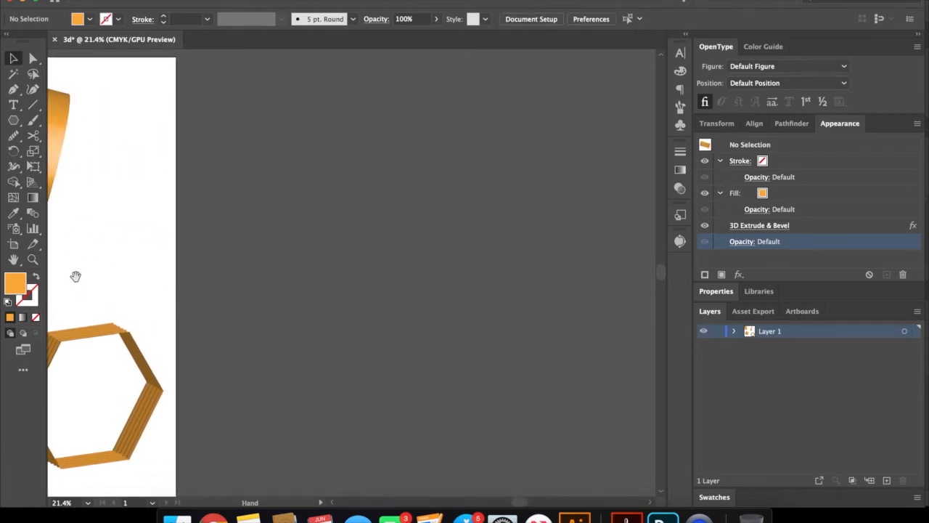
click(13, 244)
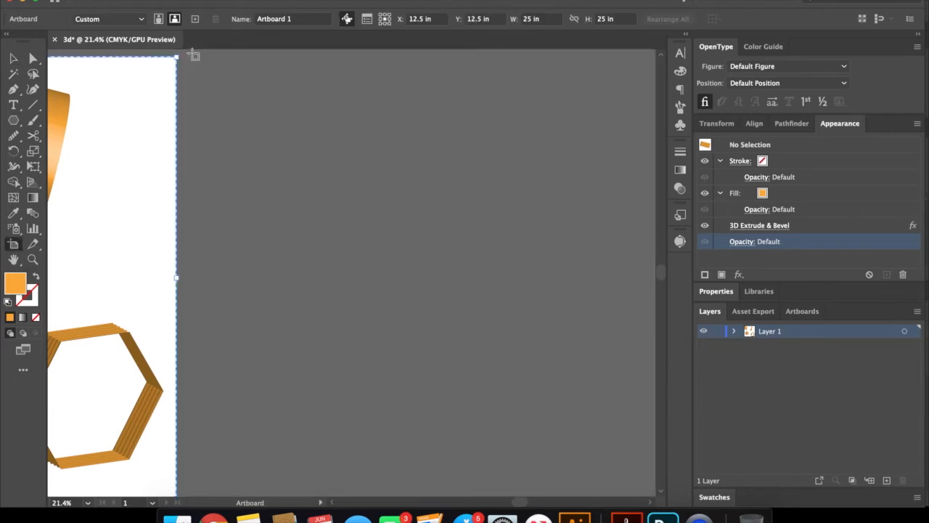
drag(193, 56, 511, 415)
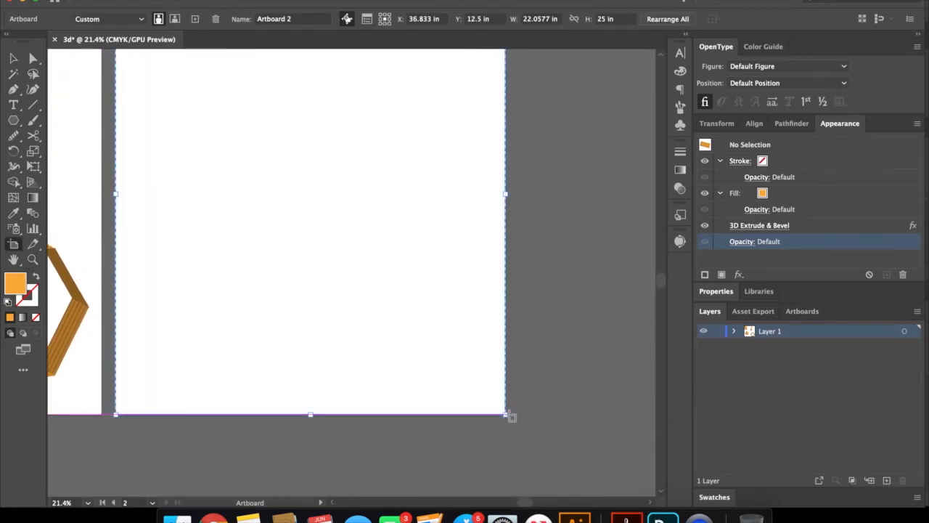
Add the text "Greetings from" near the upper part of the new artboard and set its size to 200 pt.
key(t)
click(231, 138)
click(13, 59)
click(658, 19)
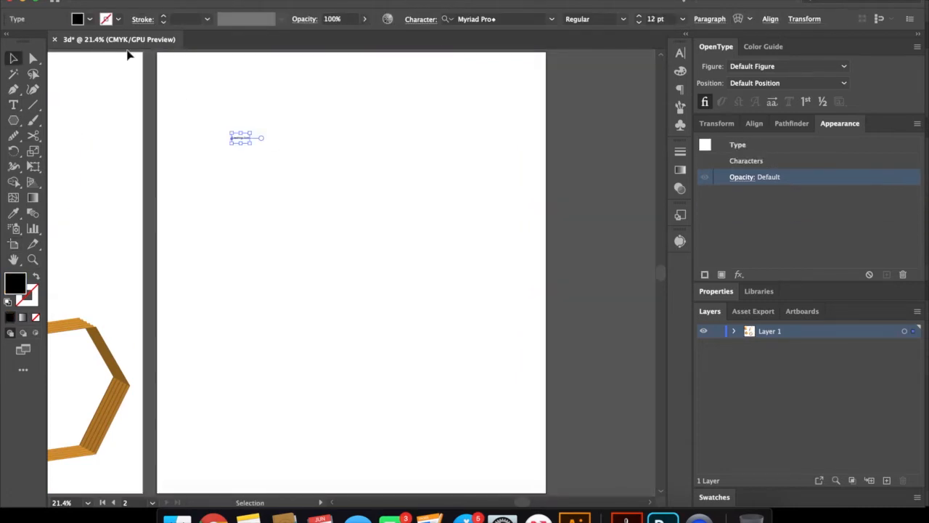
text(200)
key(Return)
Filter the fonts to Script, try Cookie-Regular, and set the greeting in Eds Market Main Script.
click(680, 53)
click(657, 67)
click(556, 109)
click(446, 182)
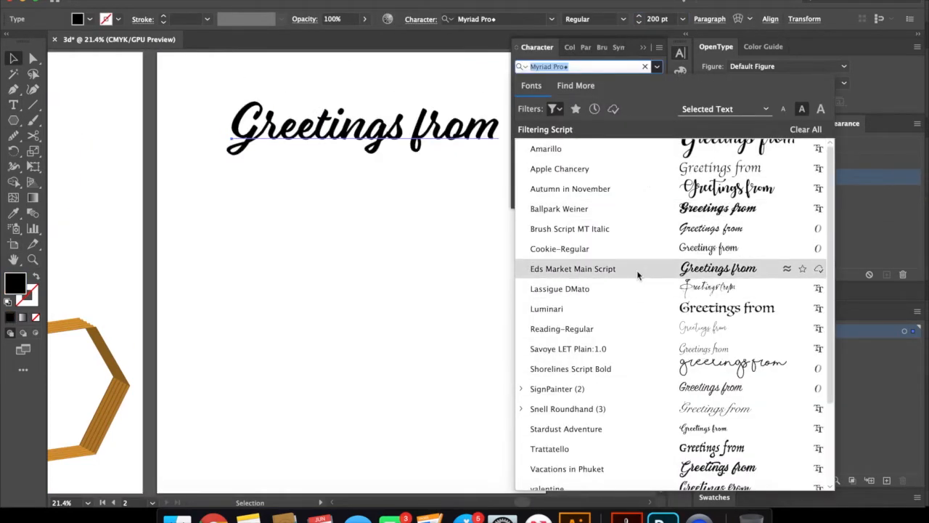
text(cook)
key(Return)
click(657, 67)
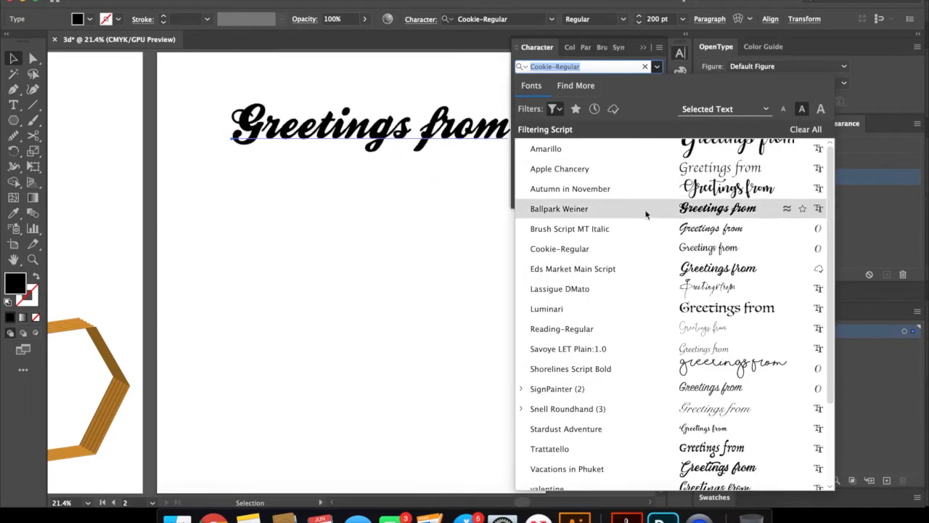
click(617, 269)
Reduce the greeting to 150 pt and reshape the second artboard into a wider landscape format.
drag(217, 135, 253, 166)
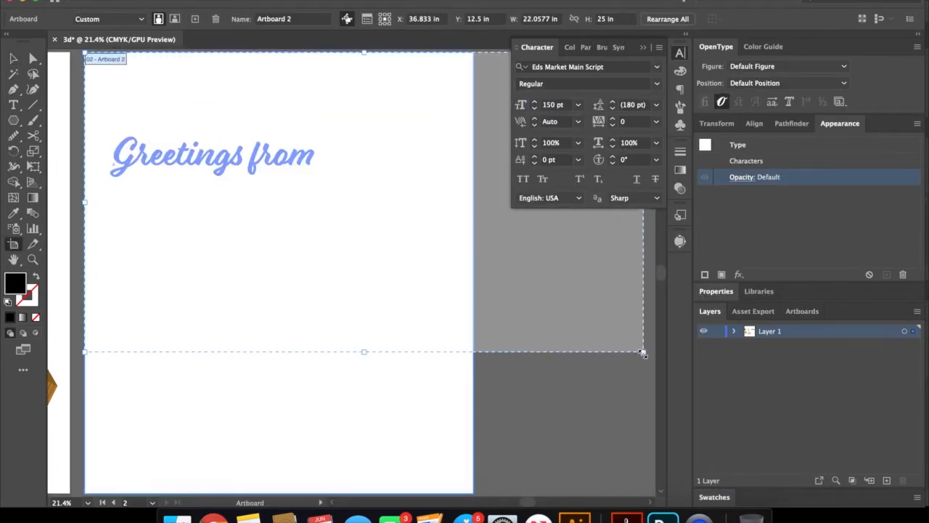
drag(287, 230, 270, 150)
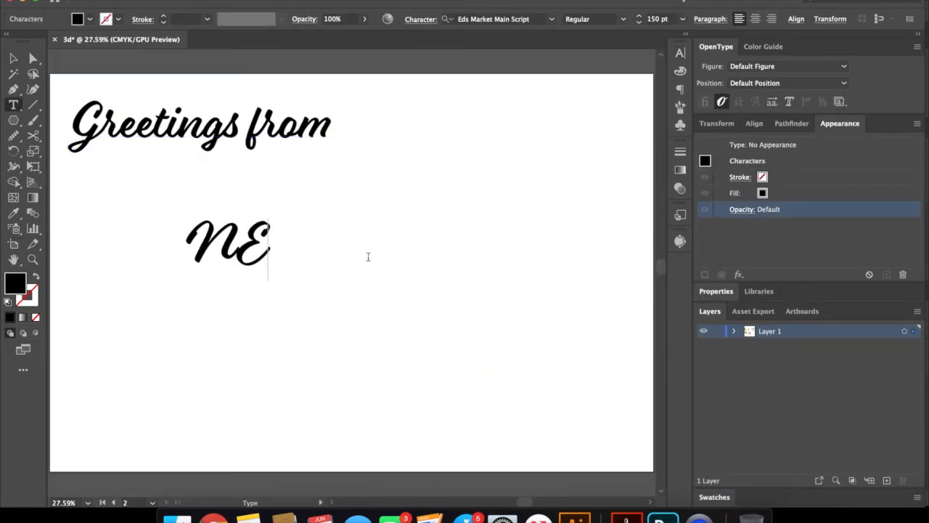
Add the text "NEW YORK" below the greeting and try the Silom font on it.
text(W YORK)
click(657, 67)
scroll(609, 392, down, 5)
scroll(608, 392, down, 8)
click(655, 367)
Clear the Script font filter and set the NEW YORK text in Futura Condensed ExtraBold.
click(658, 67)
scroll(602, 307, up, 15)
click(555, 110)
click(526, 138)
scroll(652, 273, down, 10)
scroll(650, 274, down, 10)
scroll(552, 217, up, 2)
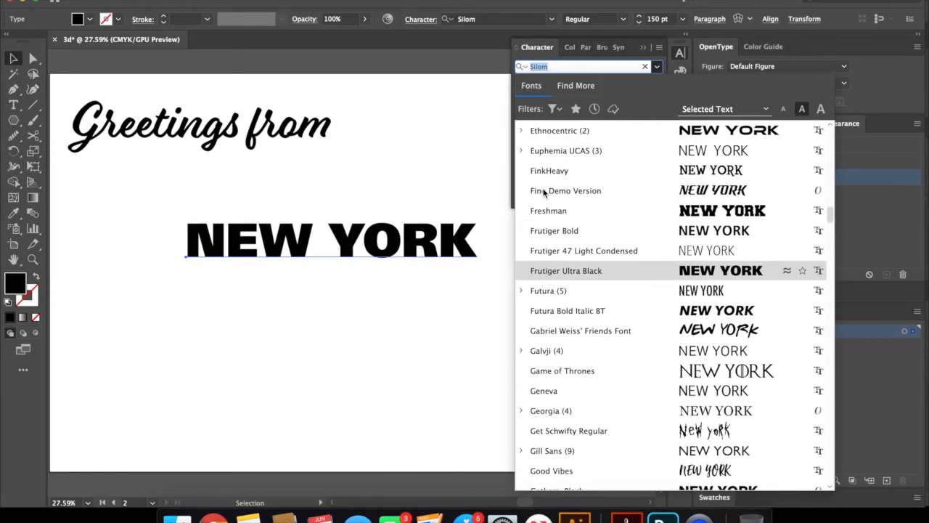
click(521, 292)
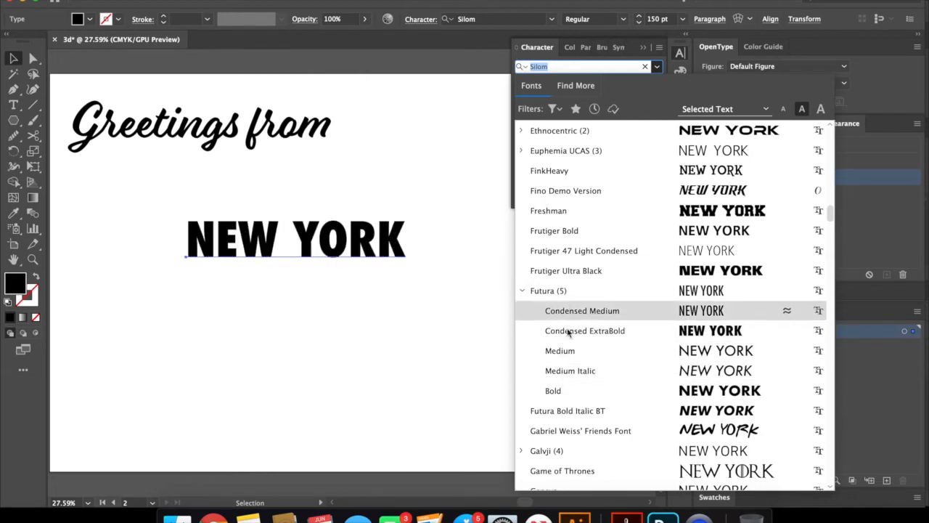
click(568, 331)
Enlarge the NEW YORK text to 285 pt.
click(626, 143)
text(115)
key(Return)
click(535, 102)
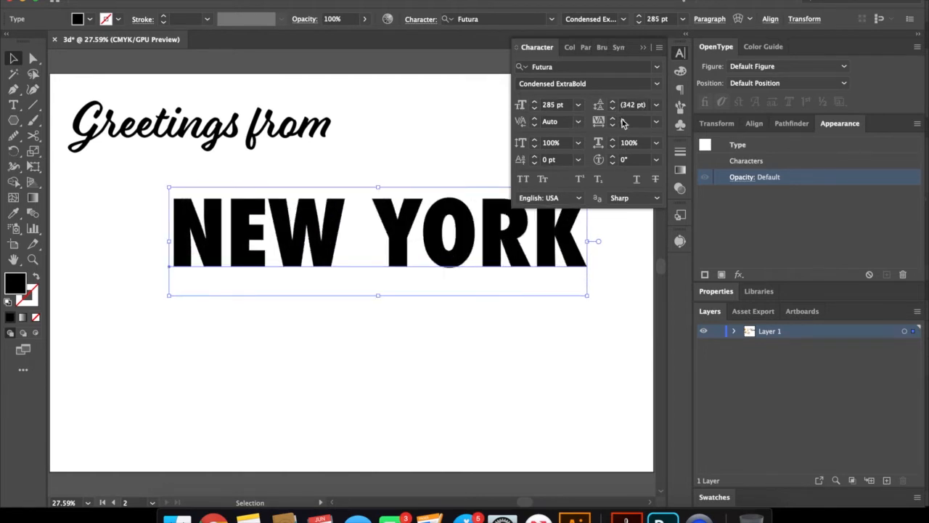
Try a tracking of -25 on the NEW YORK text, set it to -50 and deselect the text.
click(629, 124)
text(-2)
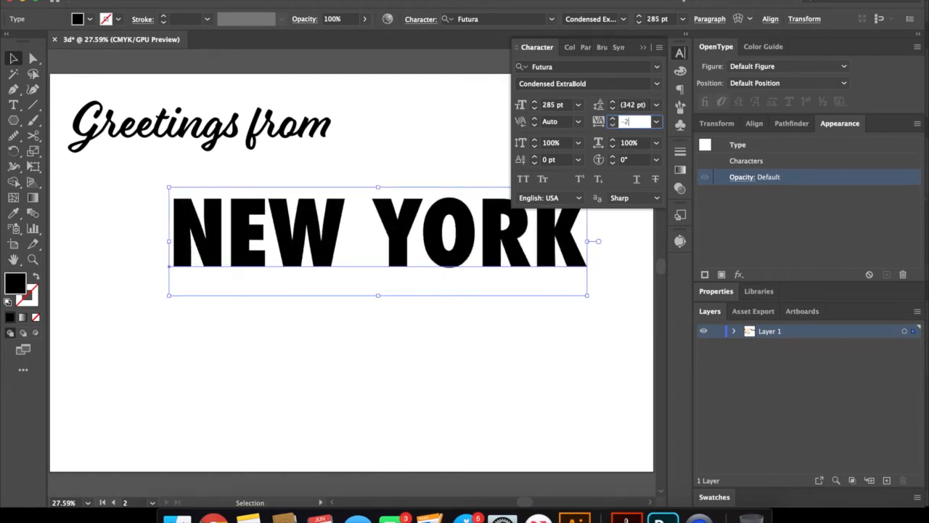
text(5)
key(Return)
click(629, 123)
text(-50)
key(Tab)
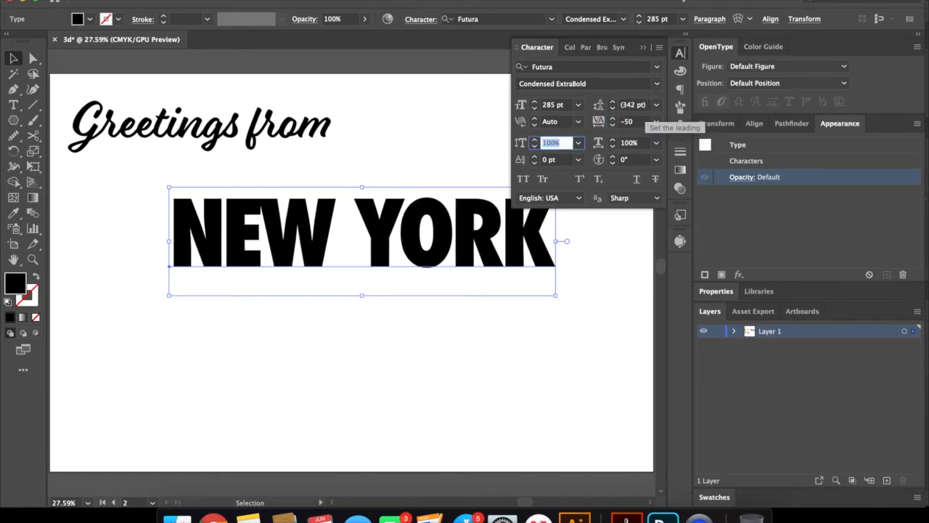
click(388, 401)
click(639, 48)
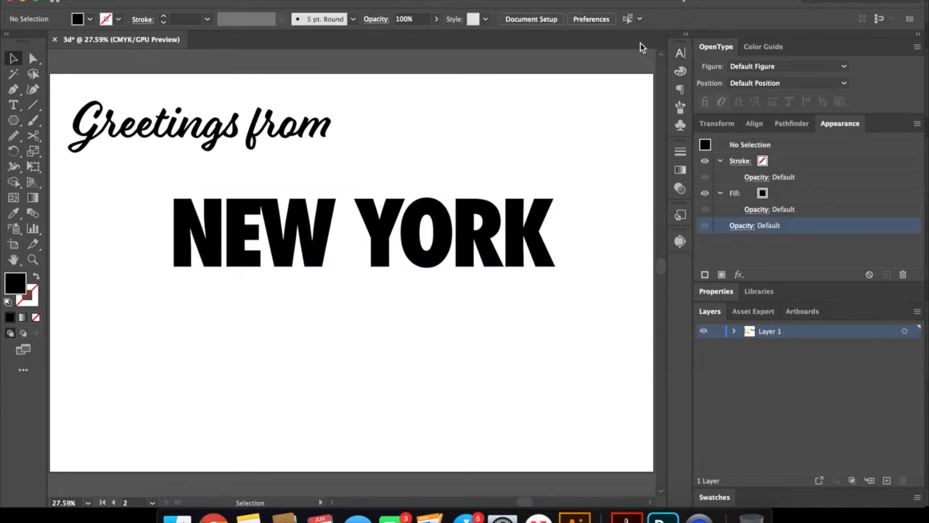
Place a spare copy of the NEW YORK text outside the artboard, above its upper edge.
click(482, 233)
click(303, 282)
scroll(303, 281, right, 5)
scroll(304, 282, up, 2)
drag(188, 288, 431, 76)
click(318, 192)
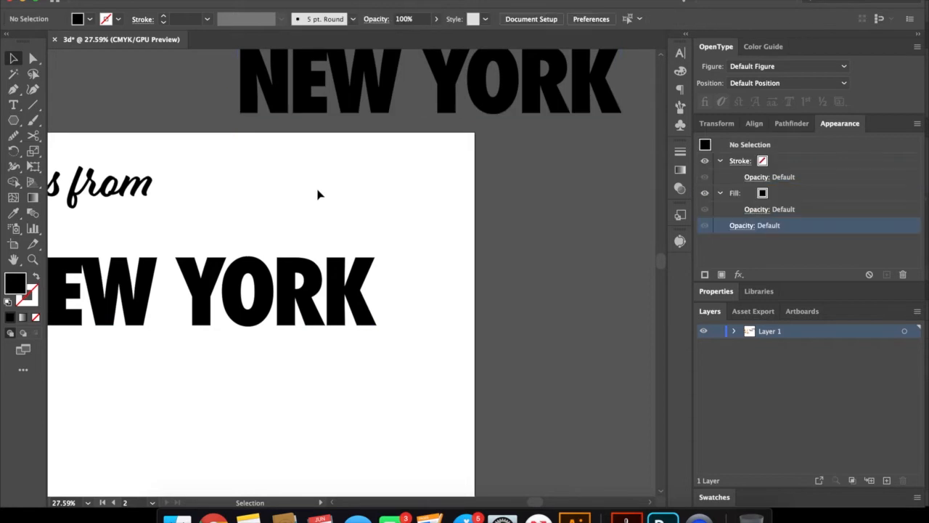
click(519, 65)
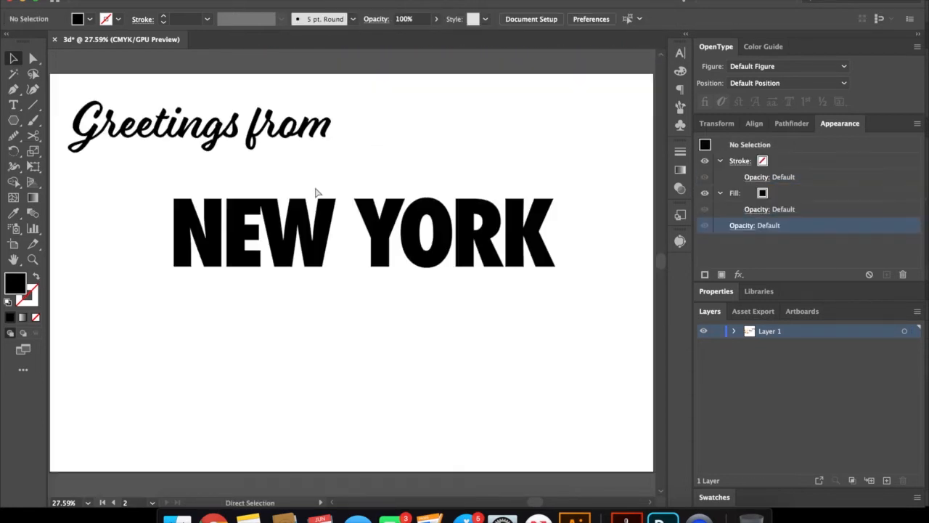
Expand the NEW YORK text on the artboard with Object and Fill, and merge the letter shapes with Pathfinder.
click(355, 227)
click(160, 1)
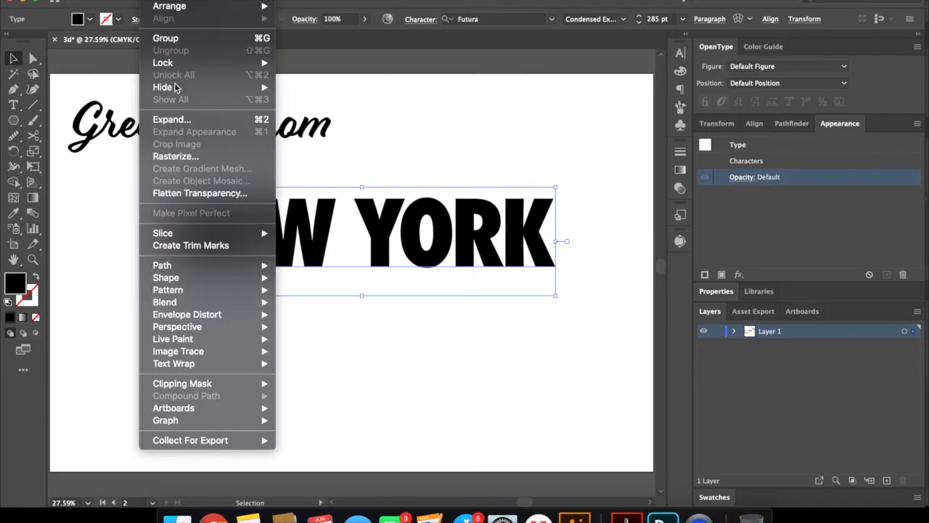
click(187, 126)
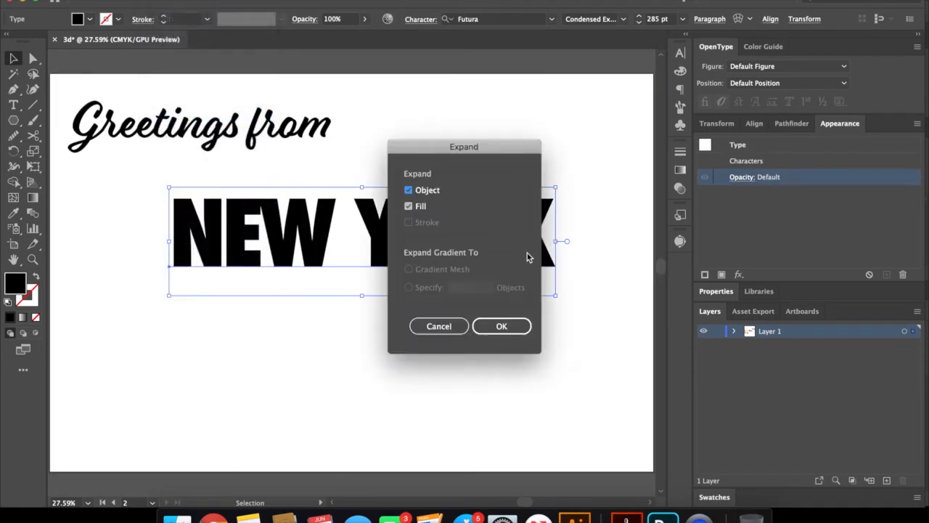
click(505, 329)
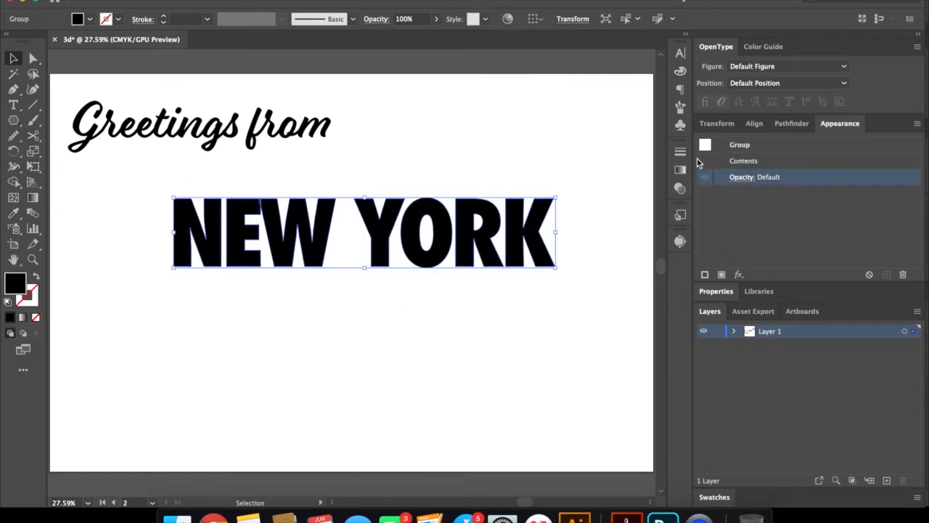
click(792, 124)
click(758, 190)
click(321, 276)
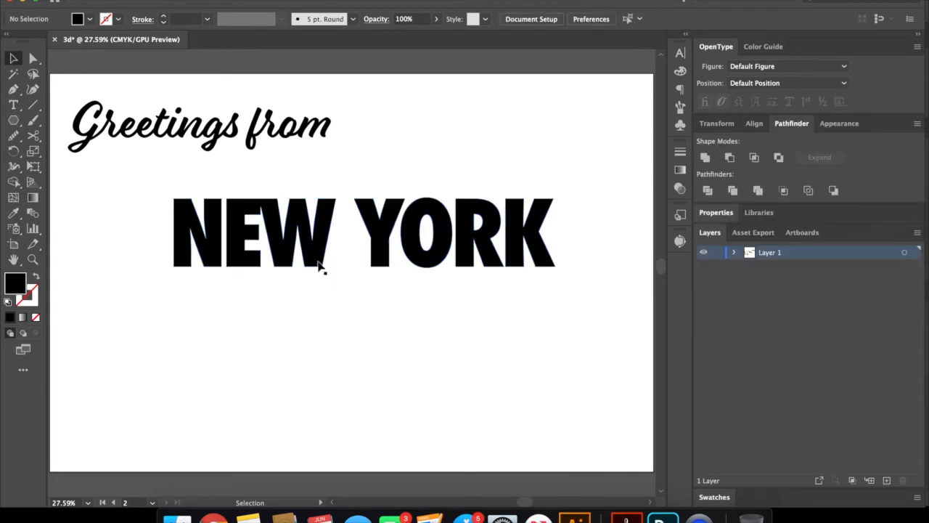
Isolate the merged NEW YORK group, select all its black letter shapes with the Magic Wand tool and cut them.
right_click(317, 260)
click(356, 354)
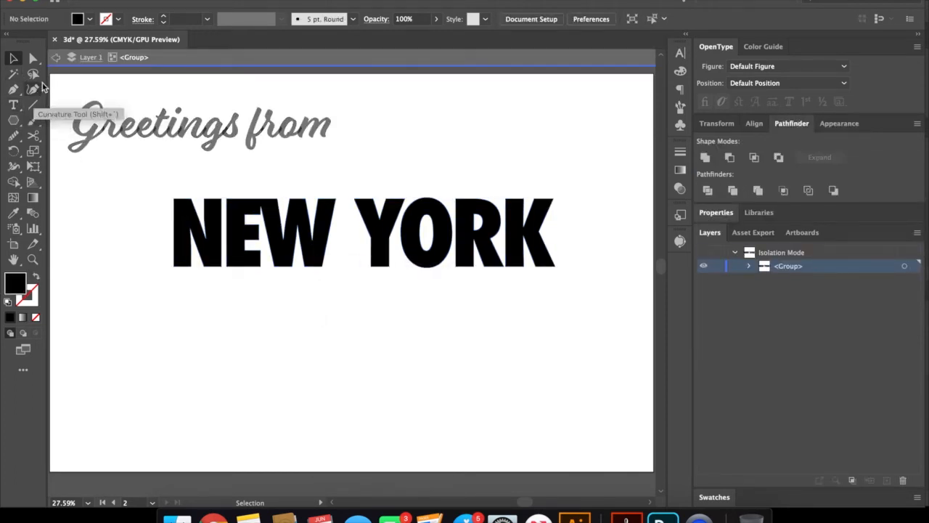
click(13, 73)
click(297, 208)
right_click(291, 221)
click(277, 220)
click(125, 0)
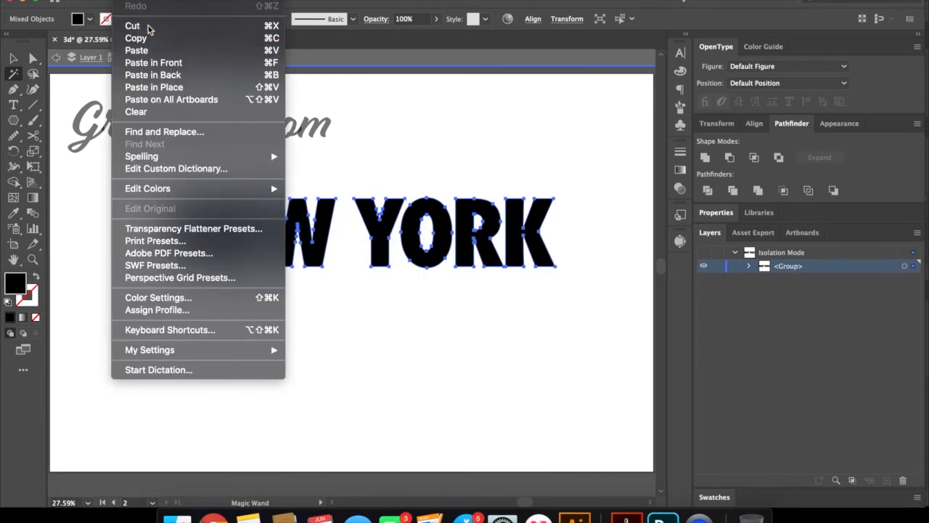
click(149, 28)
Delete the emptied group, paste the cut NEW YORK letters and leave isolation mode.
click(124, 1)
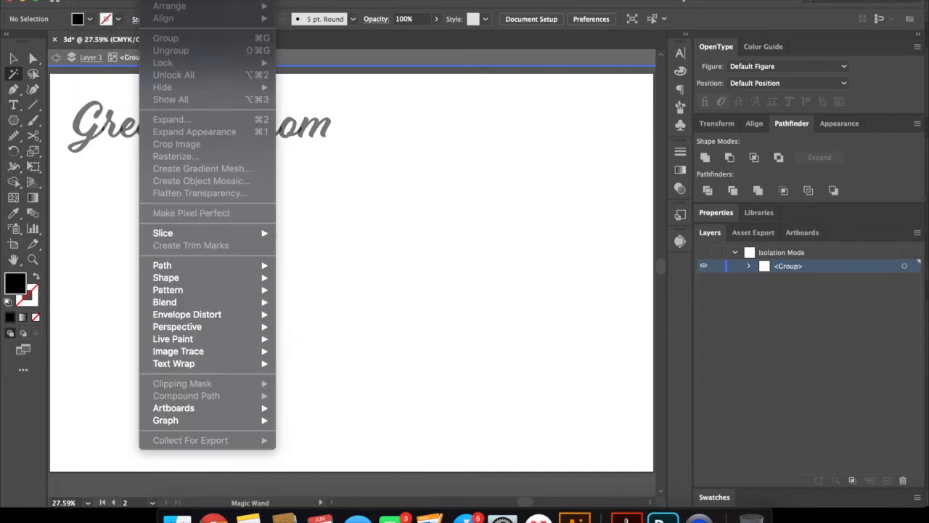
click(243, 2)
key(Delete)
key(v)
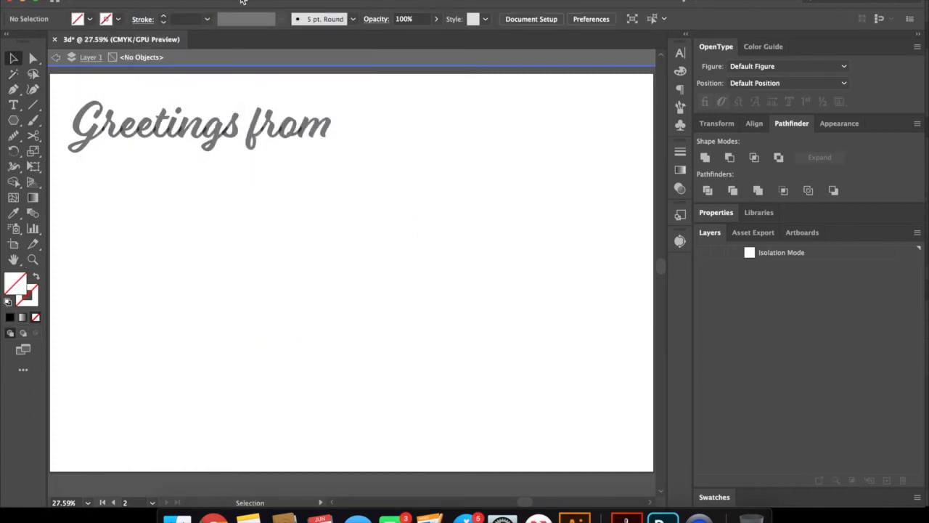
click(122, 1)
click(158, 50)
click(479, 389)
double_click(478, 388)
click(466, 275)
click(552, 376)
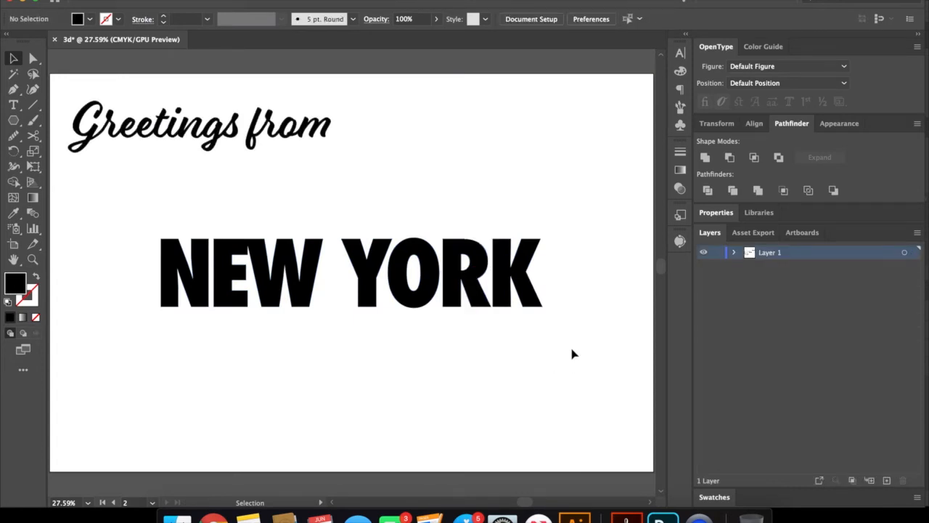
Group all the pasted NEW YORK letter shapes together.
drag(572, 349, 131, 220)
right_click(244, 269)
click(254, 366)
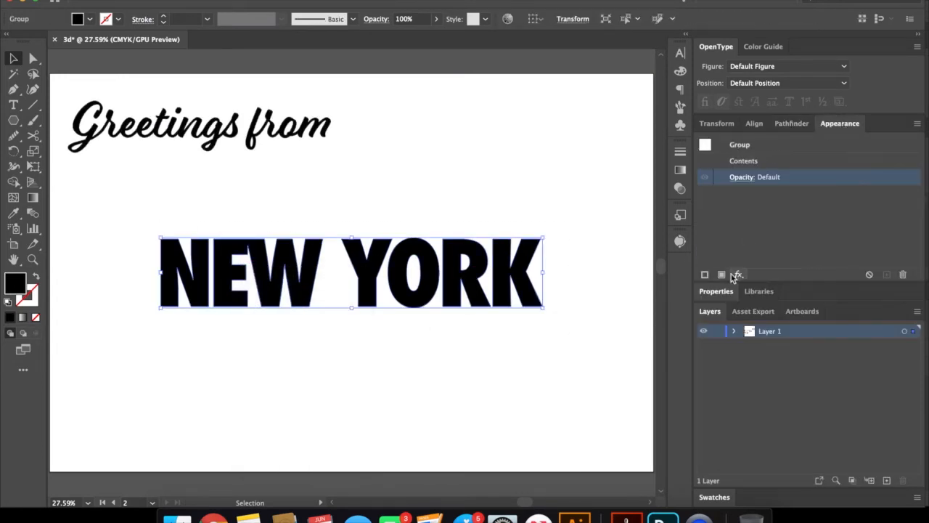
Add a new fill to the NEW YORK group's appearance and colour it dark blue.
click(35, 317)
click(722, 275)
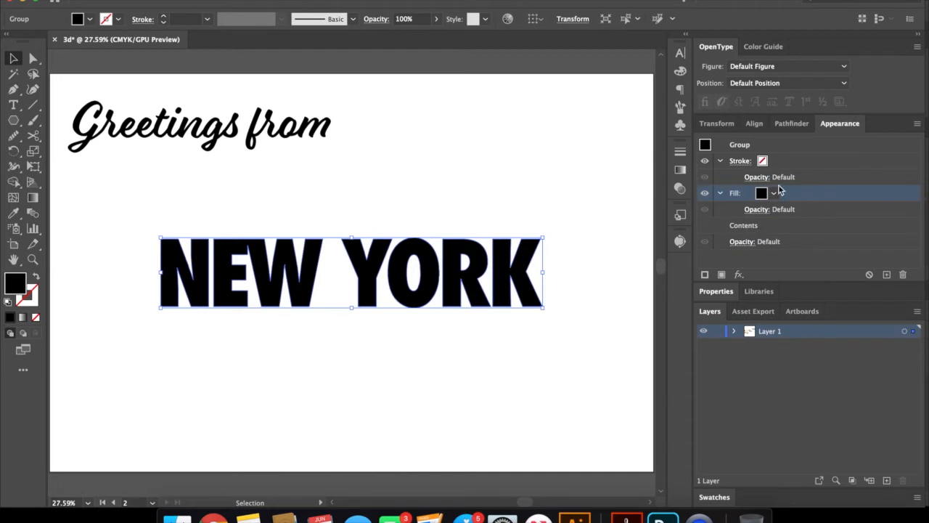
click(771, 194)
click(658, 234)
click(754, 215)
click(832, 187)
click(523, 276)
click(523, 276)
click(774, 193)
click(658, 234)
click(479, 211)
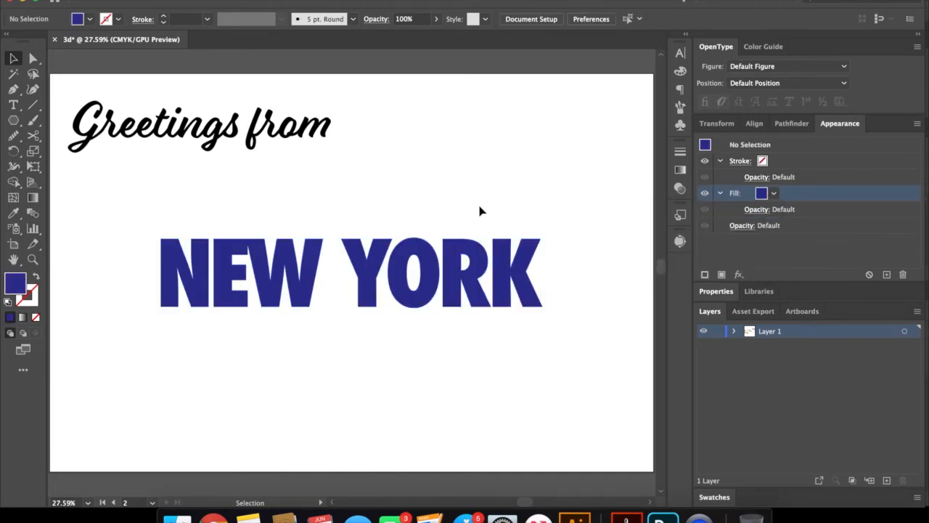
Give the NEW YORK group a 5 pt white stroke and place that stroke beneath the group's contents.
click(524, 277)
click(774, 160)
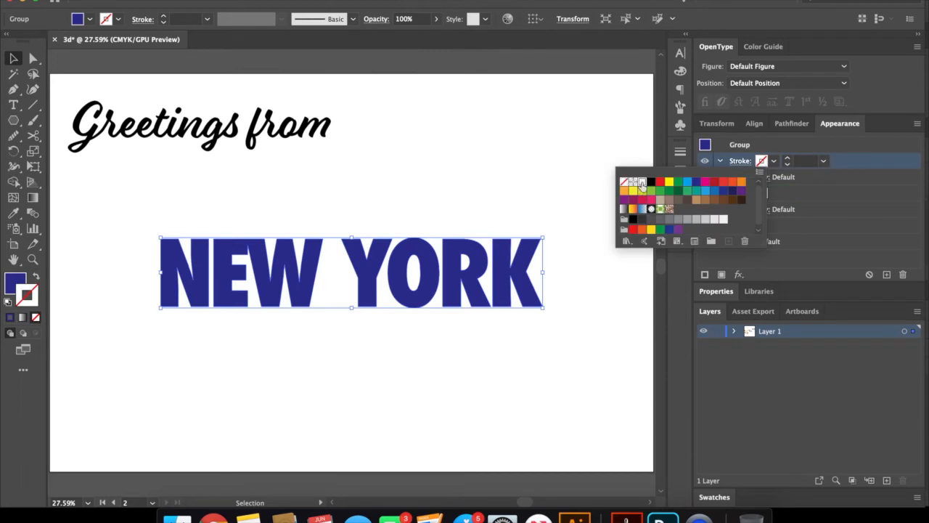
click(642, 183)
click(742, 162)
click(664, 213)
click(664, 197)
drag(851, 167, 842, 235)
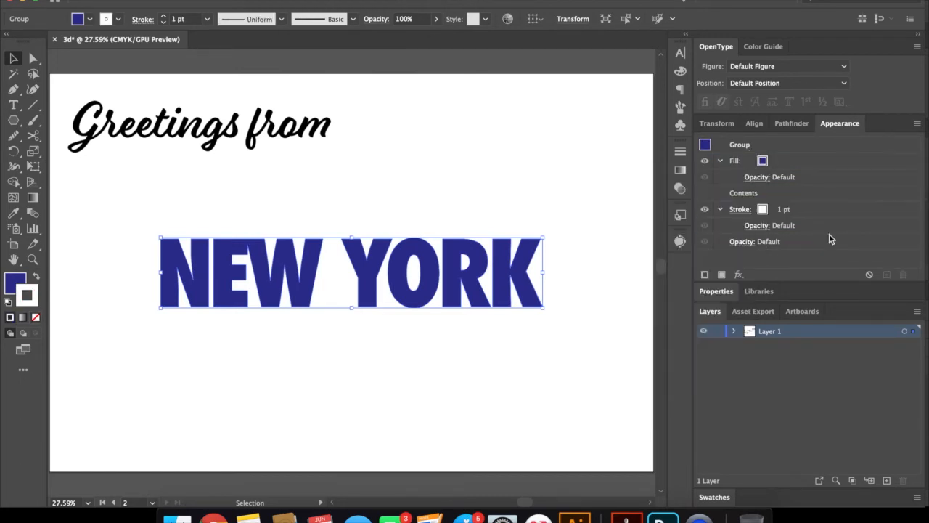
click(814, 209)
click(824, 209)
click(829, 305)
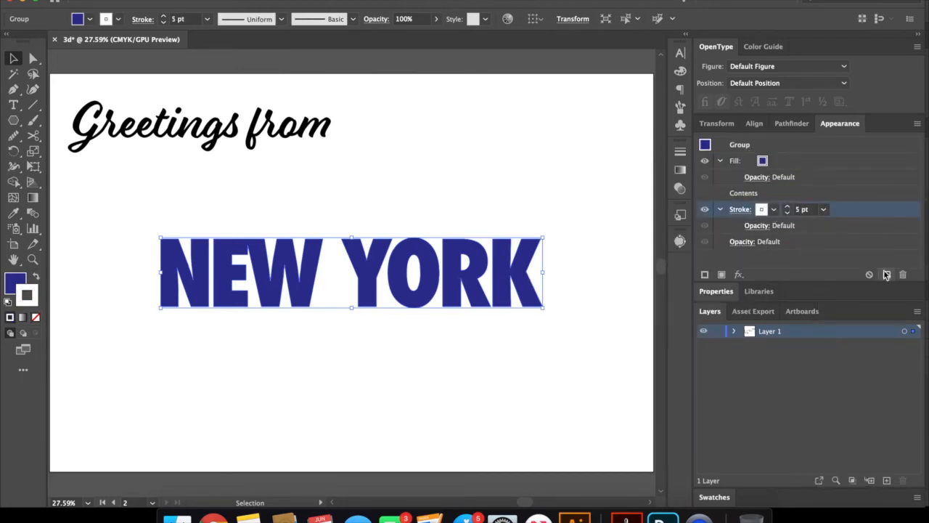
Duplicate the white stroke in the group's appearance and make the lower copy dark blue at 10 pt.
click(886, 274)
click(774, 241)
click(697, 305)
click(823, 241)
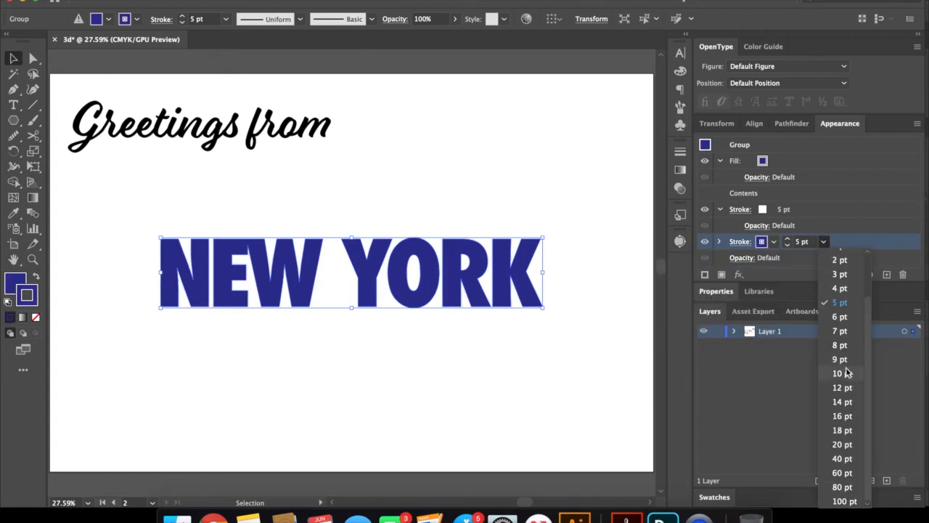
click(843, 373)
Widen the NEW YORK group's white stroke to 10 pt and its dark blue stroke to 20 pt.
click(756, 258)
click(813, 209)
click(824, 209)
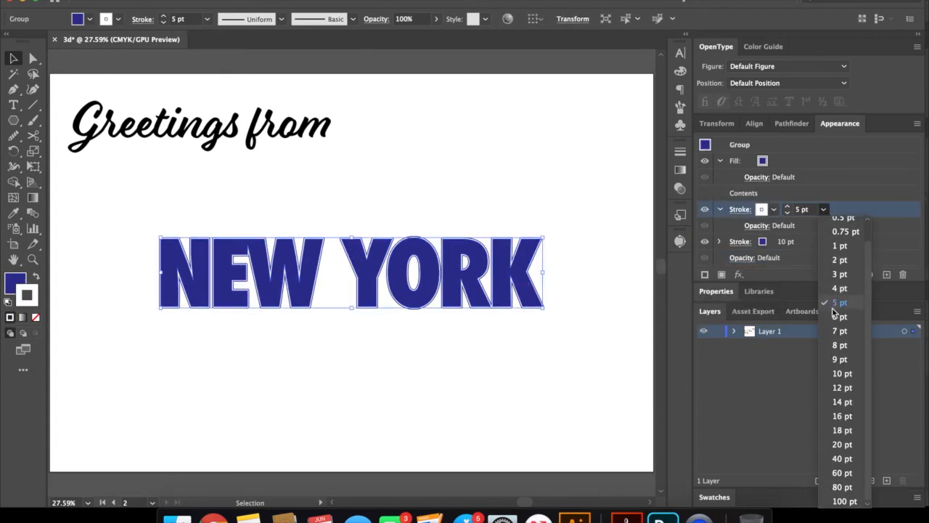
click(843, 374)
click(790, 242)
click(823, 241)
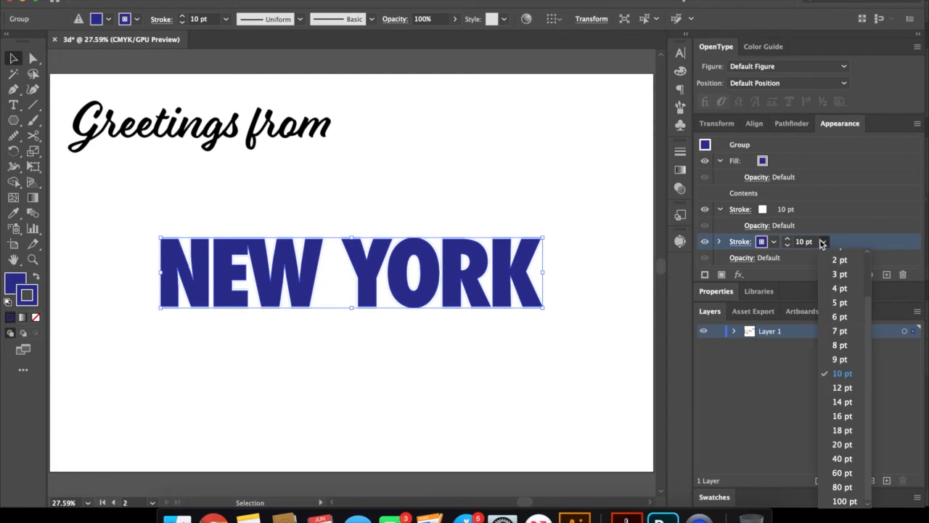
click(843, 444)
click(569, 379)
Start the 3D Extrude & Bevel effect on the NEW YORK group and try extrude depths of 622 pt and 261 pt.
click(220, 310)
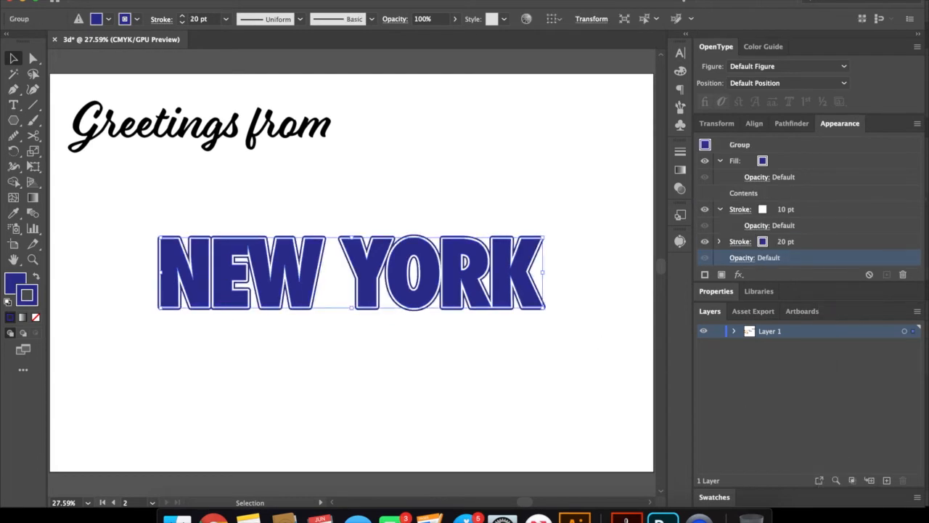
click(265, 0)
click(465, 56)
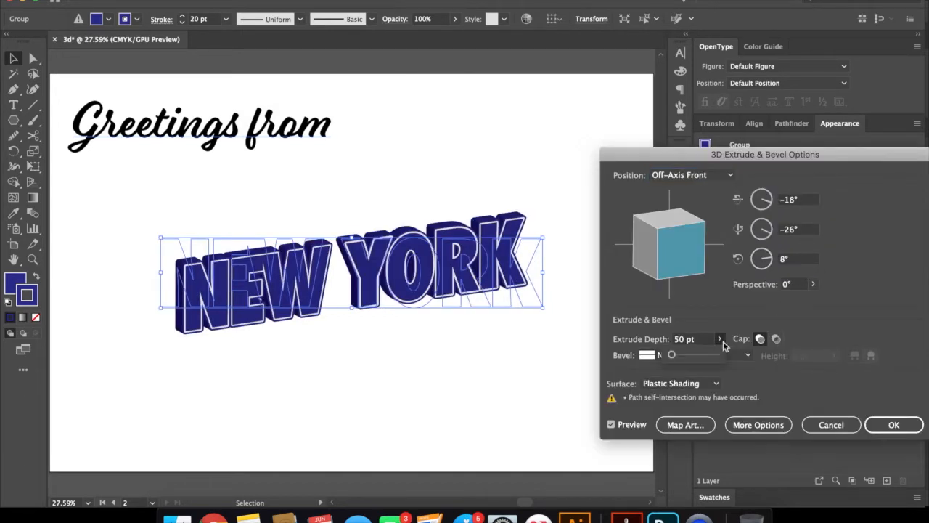
click(720, 339)
drag(672, 358, 686, 359)
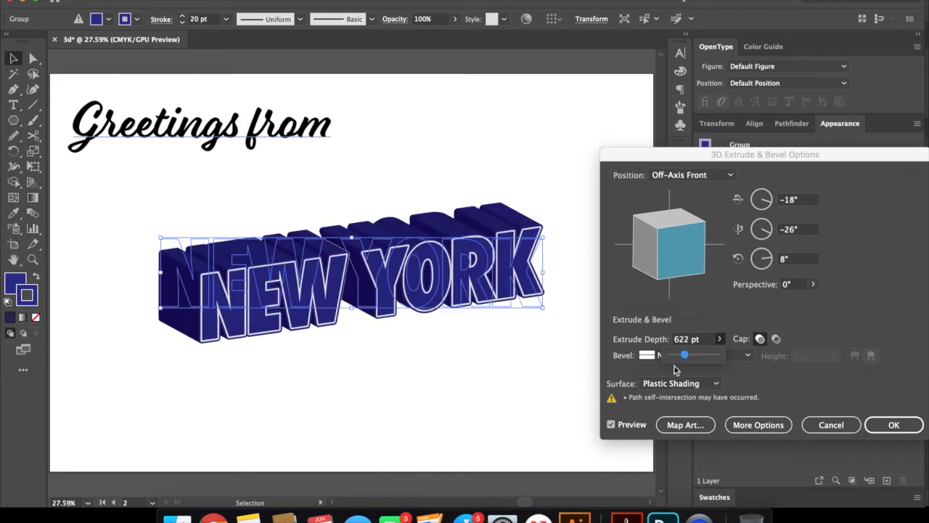
drag(685, 356, 676, 357)
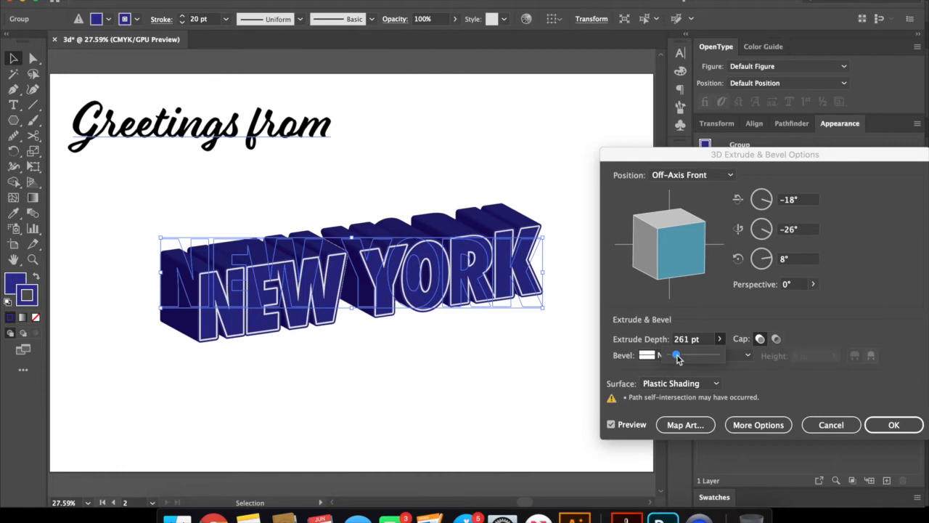
Try an extrude depth of 275 pt on the NEW YORK text, then set it to 250 pt.
click(677, 339)
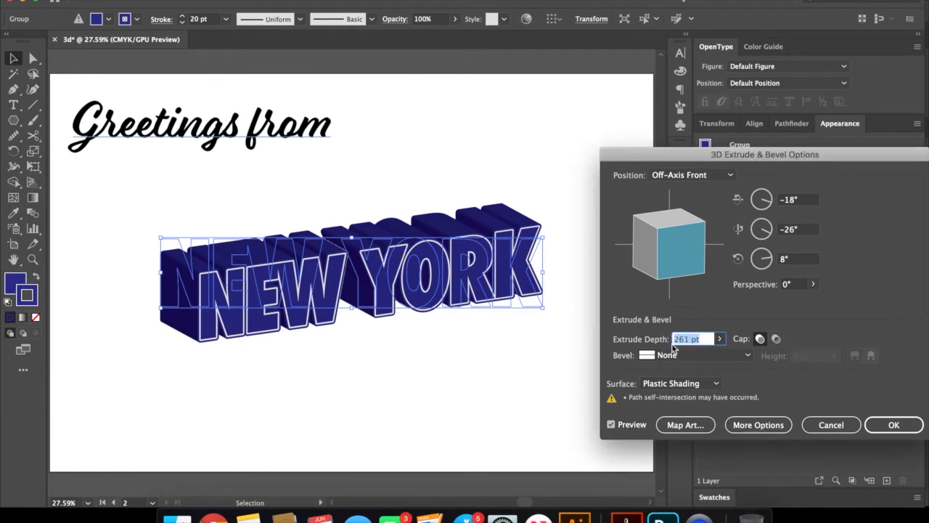
text(275)
key(Tab)
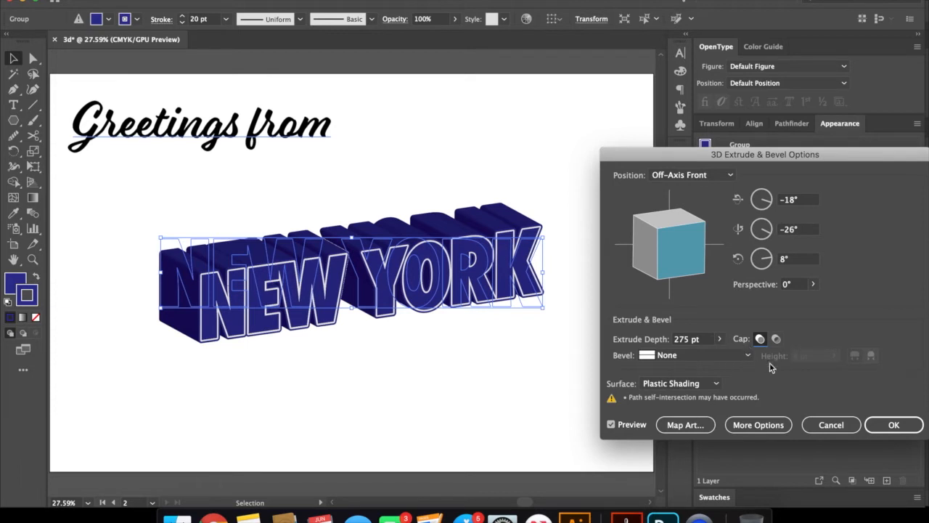
click(694, 344)
double_click(693, 345)
text(2)
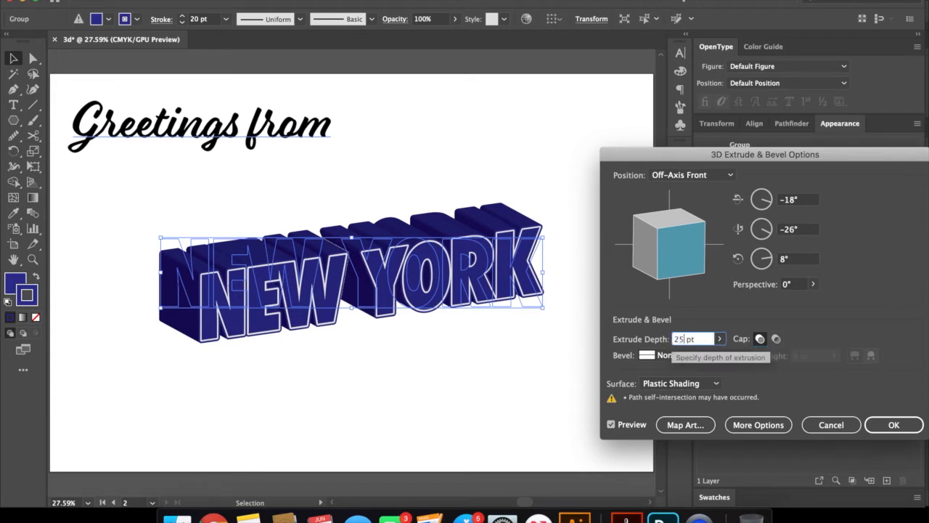
text(50)
key(Tab)
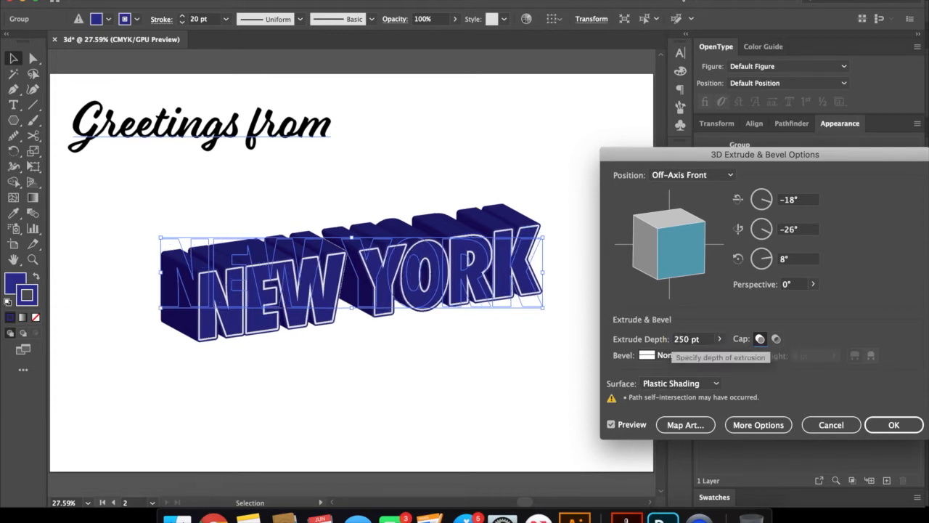
Try an X rotation of 5°, then set the rotation to 1° around X, 1° around Y and 0° around Z.
click(795, 201)
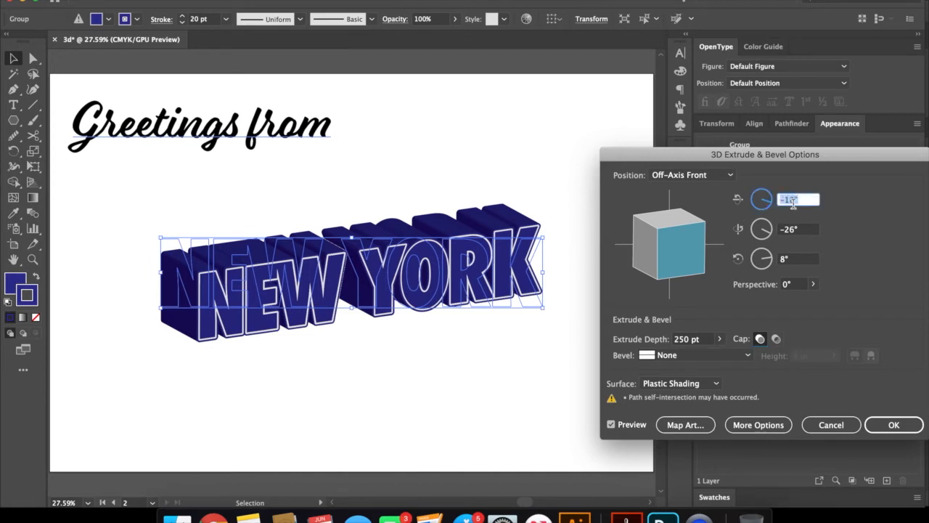
text(5)
key(Tab)
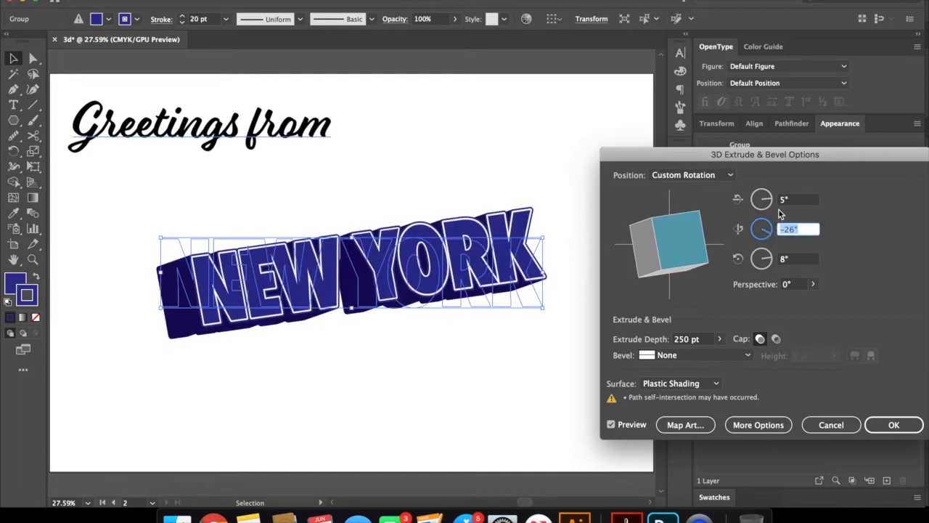
click(781, 199)
text(1)
key(Tab)
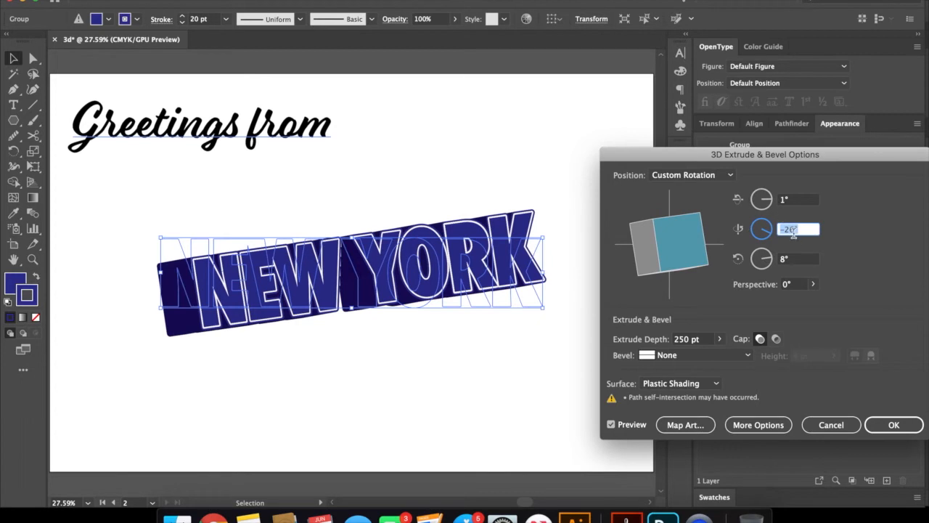
text(1)
key(Tab)
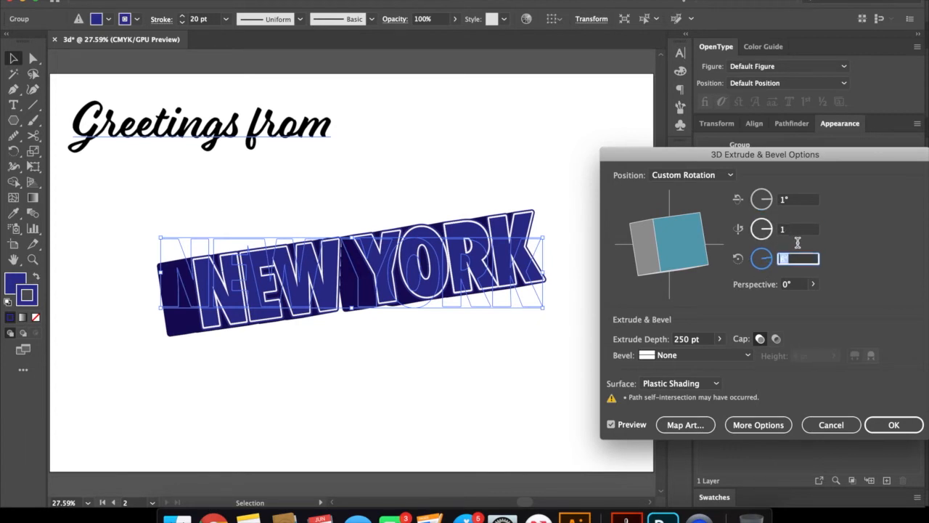
text(0)
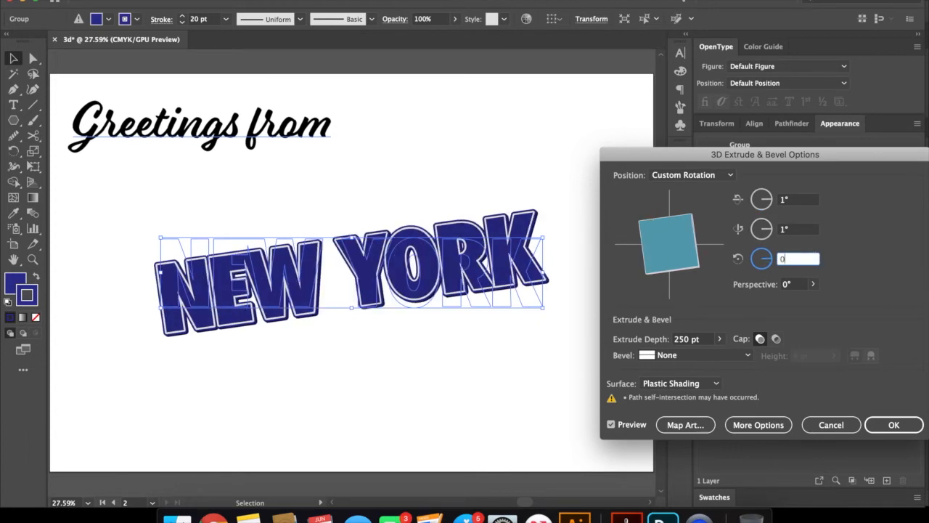
key(Tab)
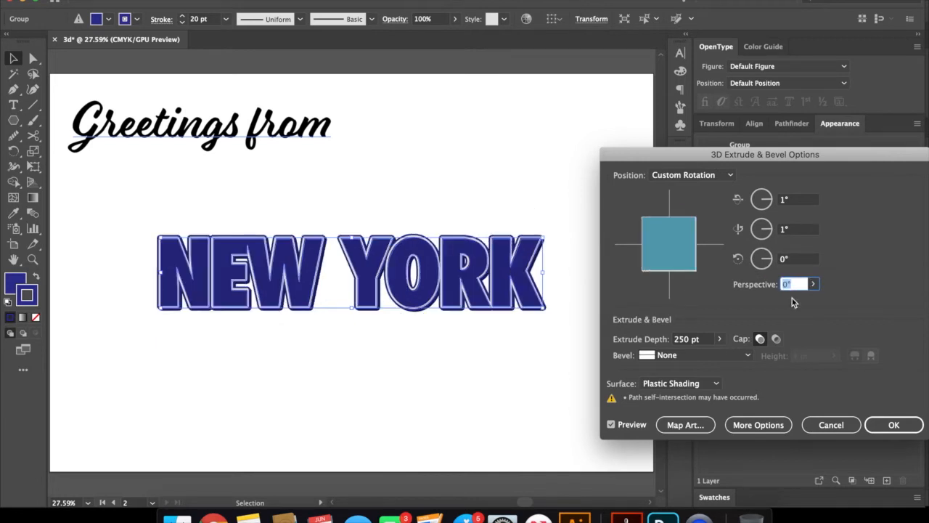
Set the NEW YORK extrusion's X and Y rotations both to 5°.
click(784, 200)
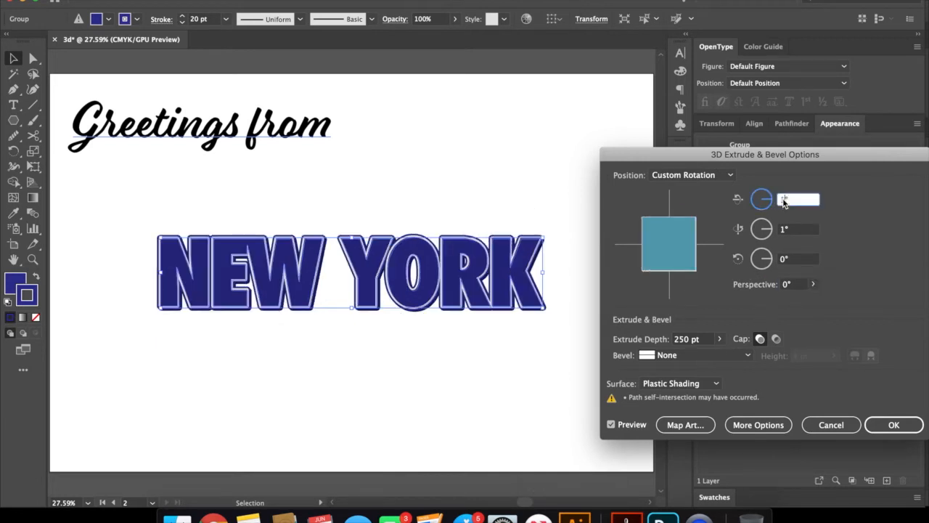
text(5)
key(Tab)
text(5)
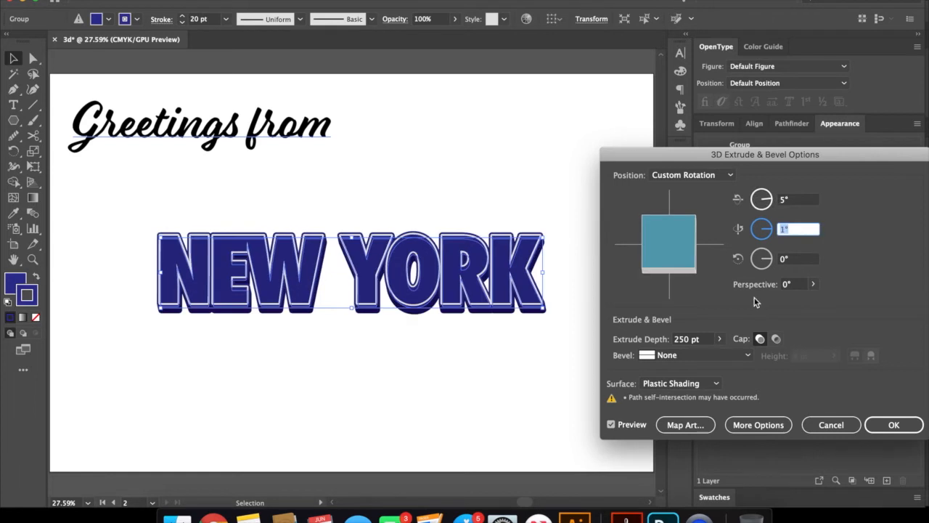
key(Tab)
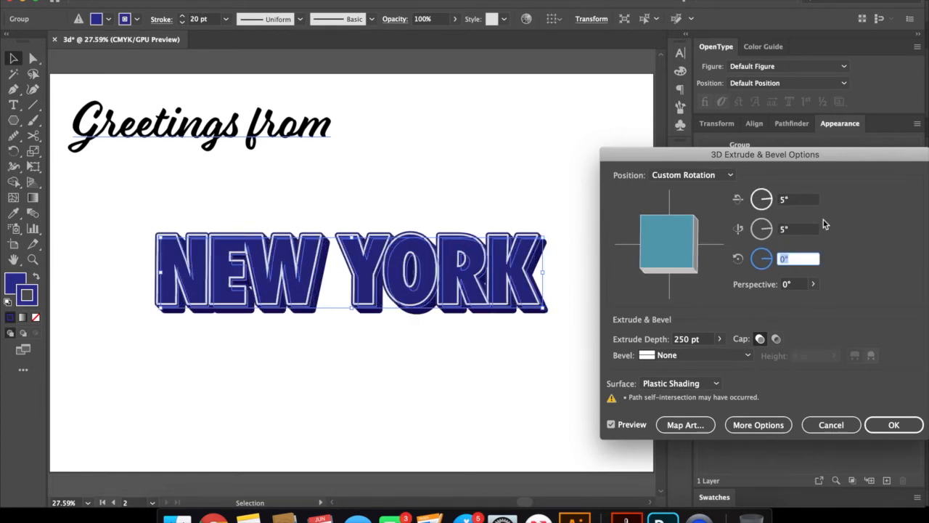
Compare Y rotations of -5° and 5° on the NEW YORK extrusion and settle on -5°.
key(shift+Tab)
text(-5)
key(Tab)
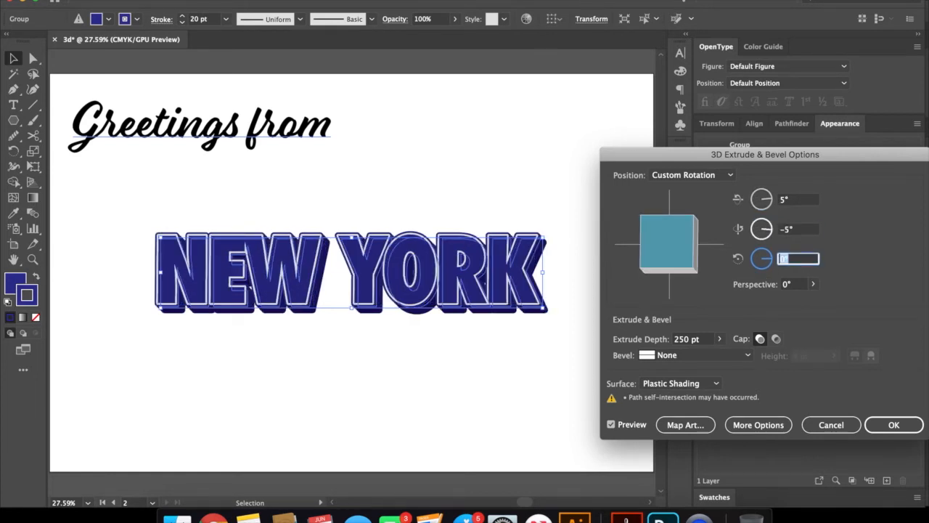
key(shift+Tab)
text(5)
key(Tab)
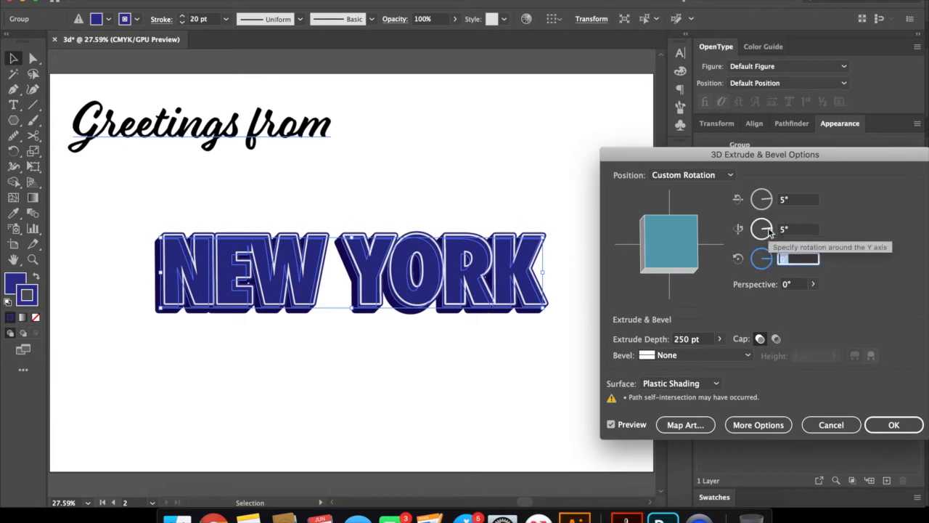
key(shift+Tab)
text(-5)
key(Tab)
Increase the NEW YORK extrusion's rotation to 10° around the X axis and -10° around the Y axis.
key(shift+Tab)
key(shift+Tab)
text(10)
key(Tab)
text(-10)
key(Tab)
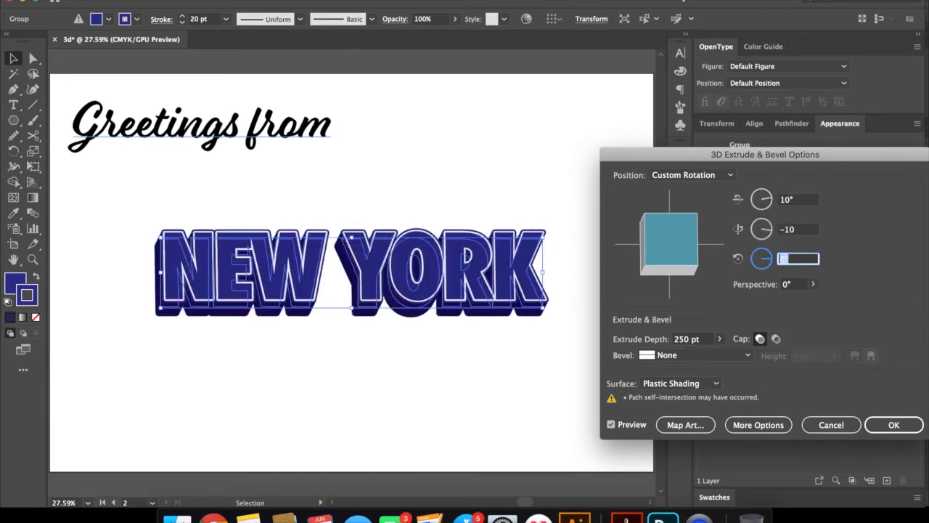
click(896, 426)
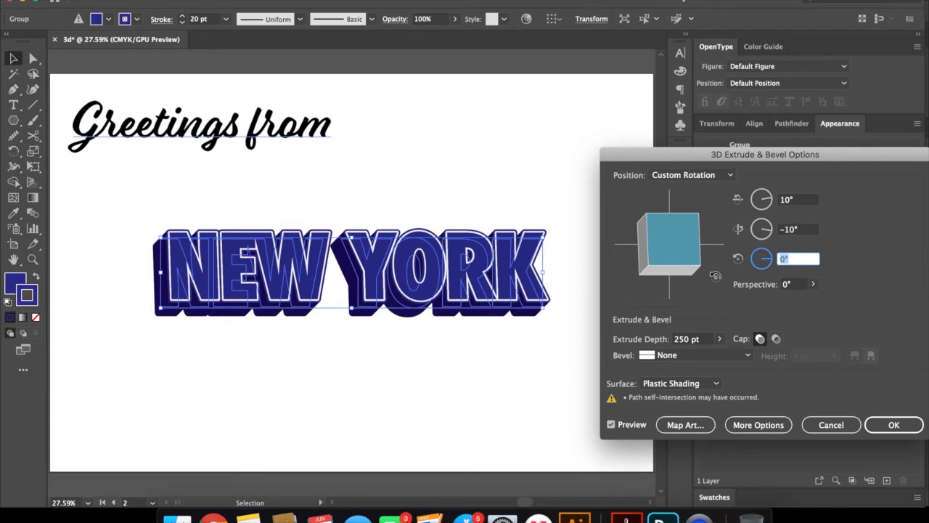
Apply the 3D extrusion to NEW YORK and place a duplicate of the lettering on the pasteboard above the artboard.
click(894, 425)
click(535, 432)
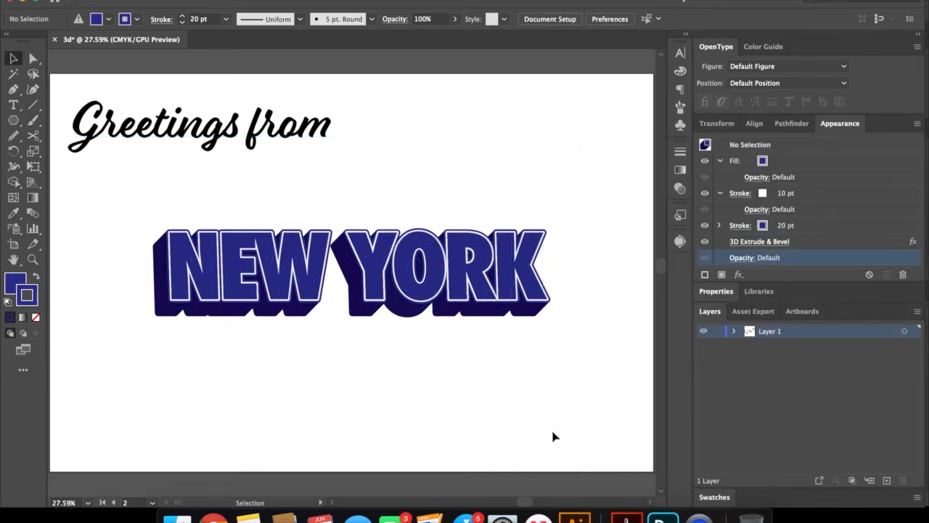
click(373, 275)
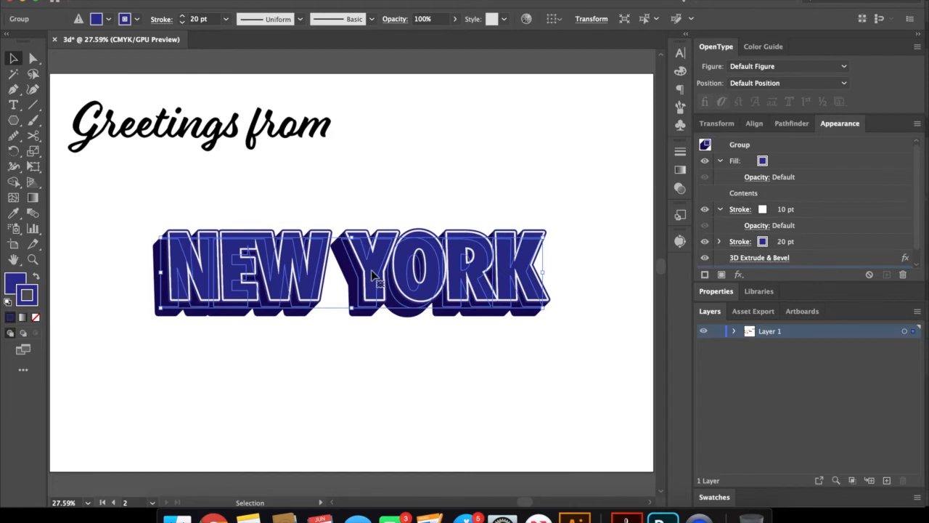
drag(478, 274, 294, 138)
click(301, 228)
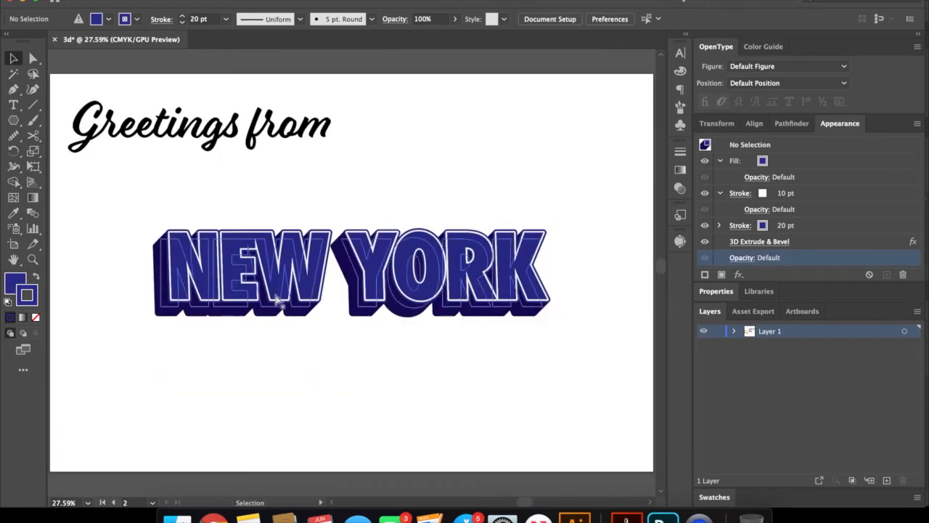
Expand the appearance of the extruded NEW YORK lettering on the artboard.
click(385, 286)
click(151, 0)
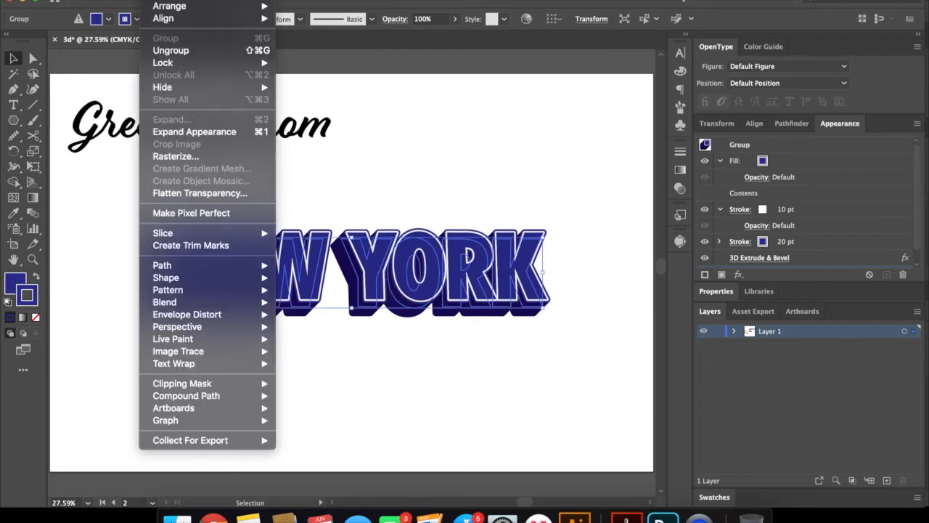
click(198, 132)
click(502, 386)
click(363, 308)
click(355, 383)
Start a Warp effect on the expanded NEW YORK group and choose the Rise style.
click(299, 306)
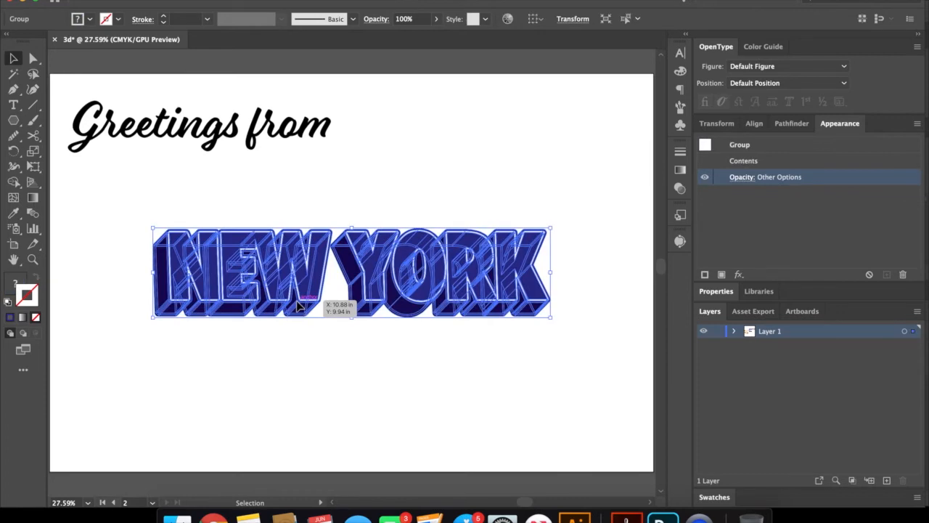
click(265, 2)
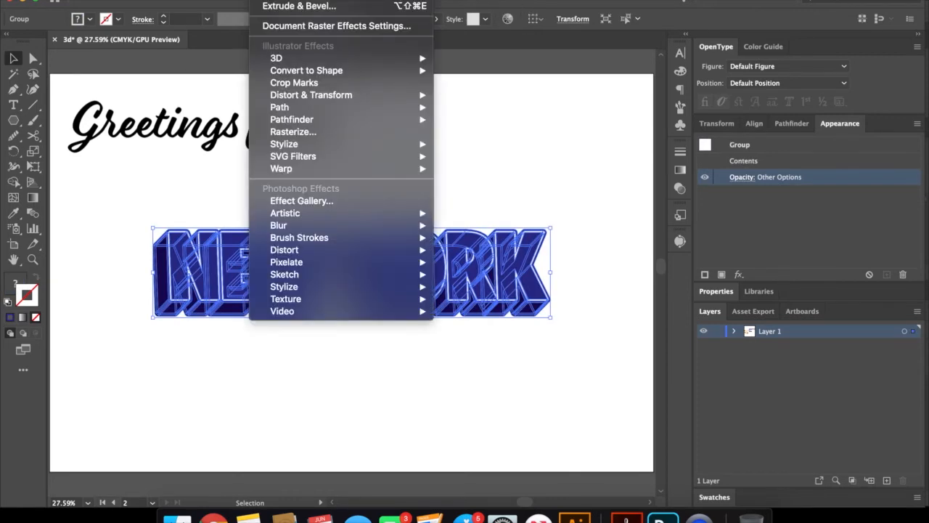
mouse_move(281, 168)
click(482, 171)
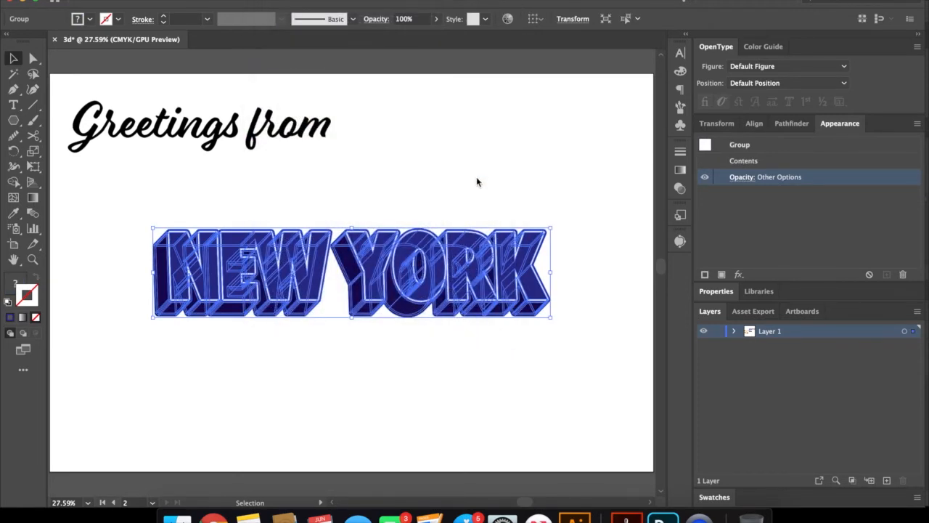
click(571, 64)
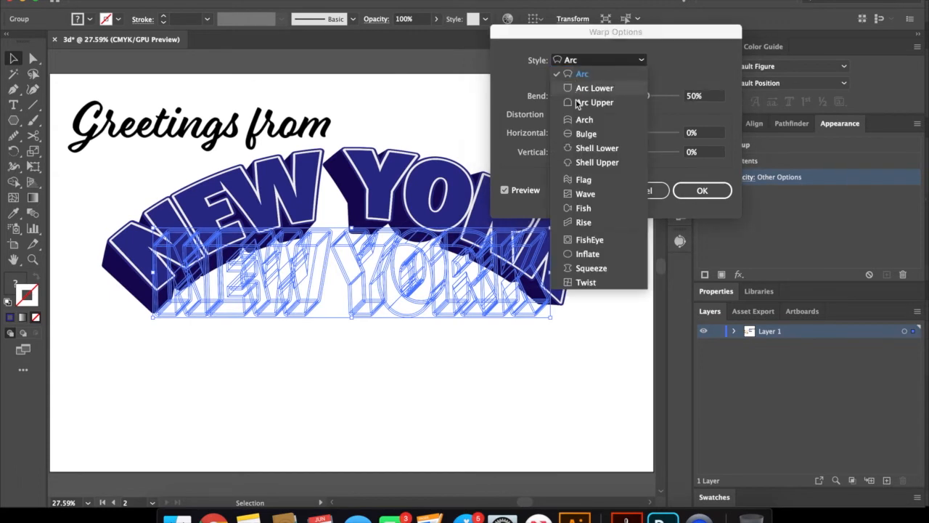
click(584, 223)
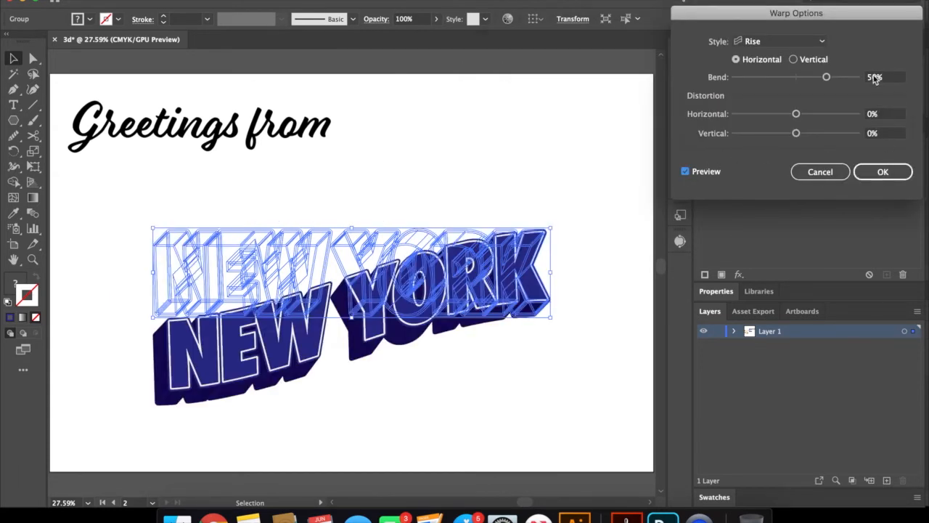
Try the Flag warp style on NEW YORK, return to Rise and apply it with a 50% horizontal bend.
click(761, 41)
click(763, 164)
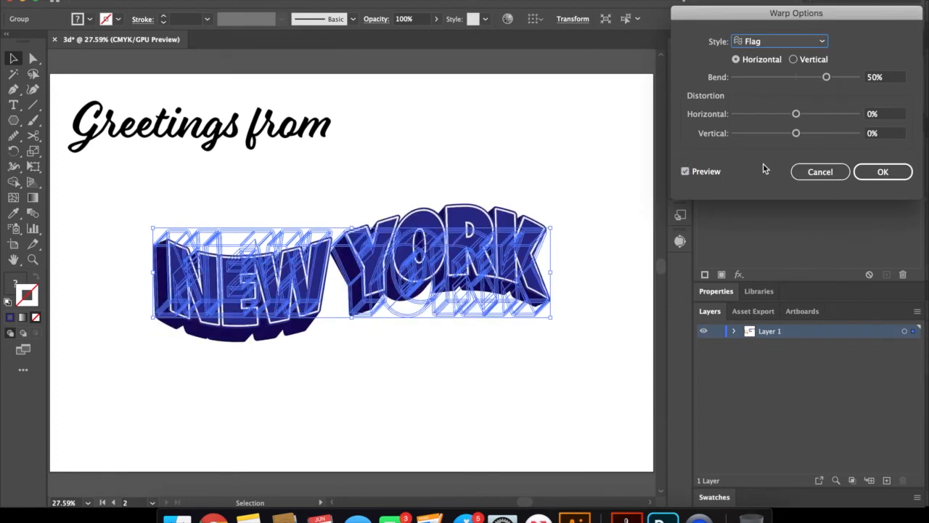
click(765, 42)
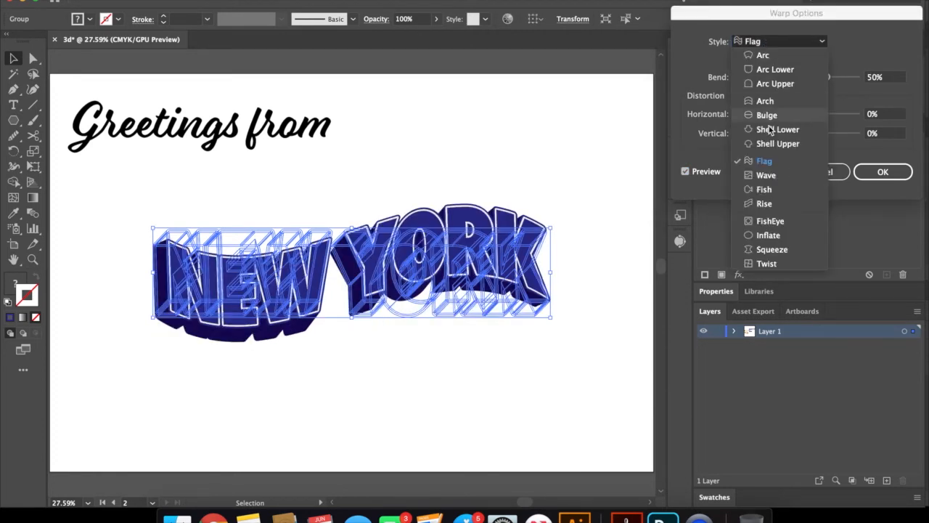
click(764, 203)
click(886, 171)
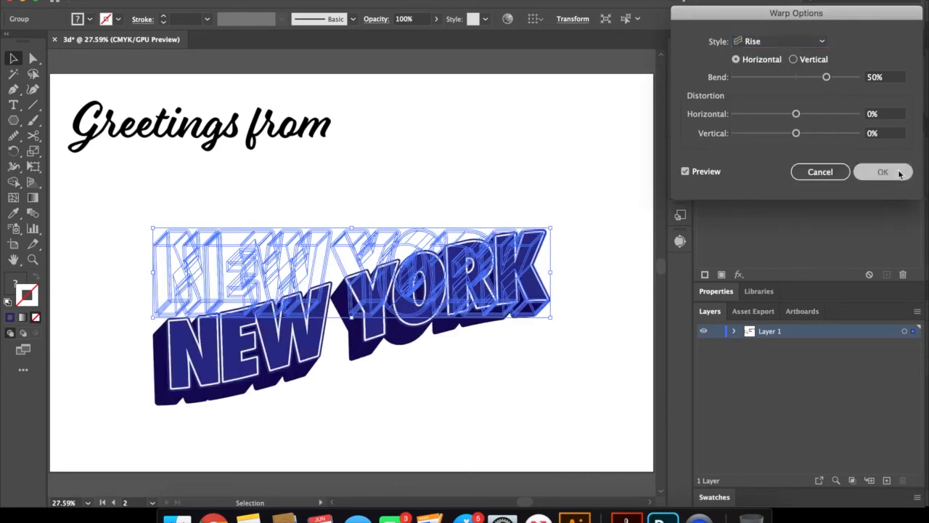
click(454, 418)
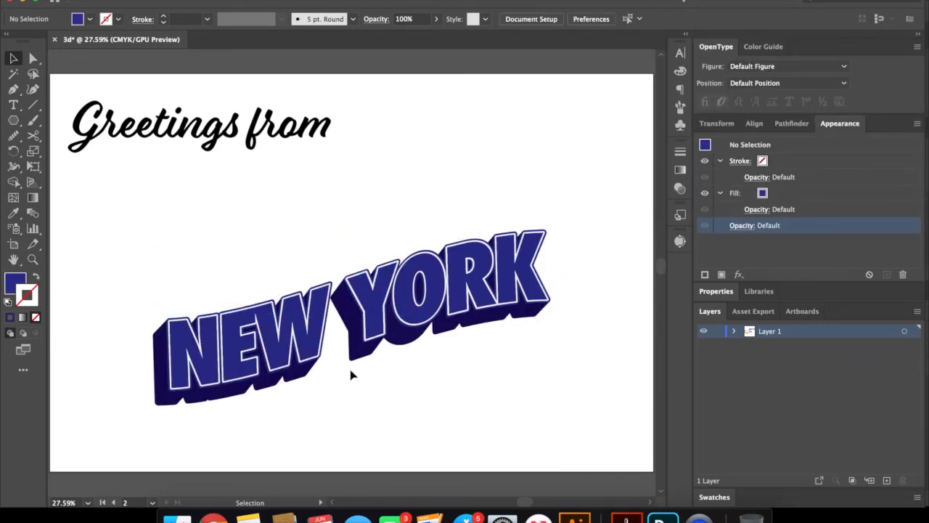
Place a duplicate of the Rise-warped NEW YORK lettering on the pasteboard outside the artboard.
click(288, 366)
drag(374, 289, 285, 364)
drag(227, 396, 435, 238)
click(346, 312)
drag(260, 317, 230, 328)
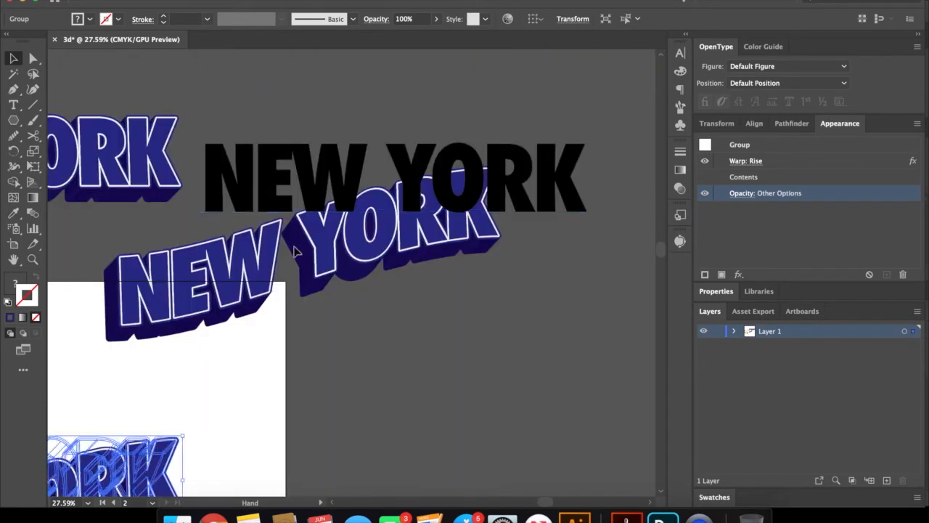
drag(308, 320, 495, 329)
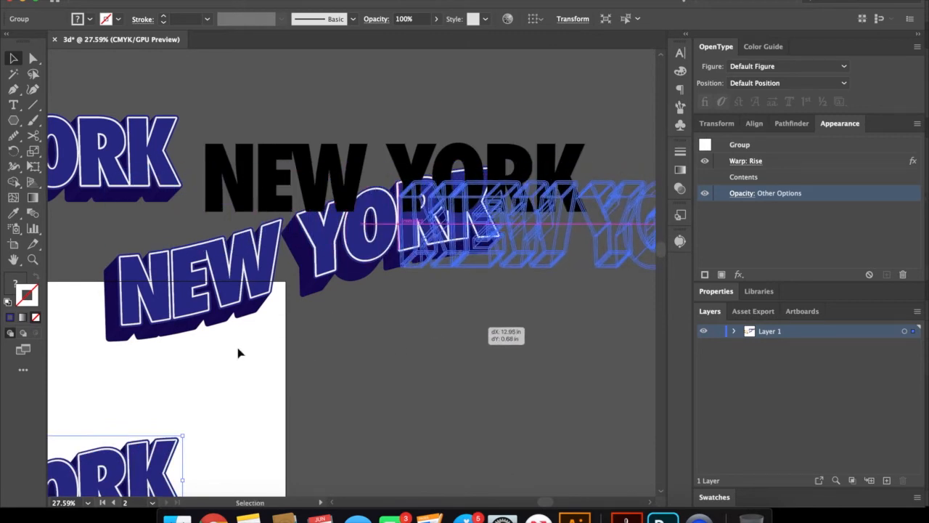
drag(240, 353, 216, 346)
click(216, 342)
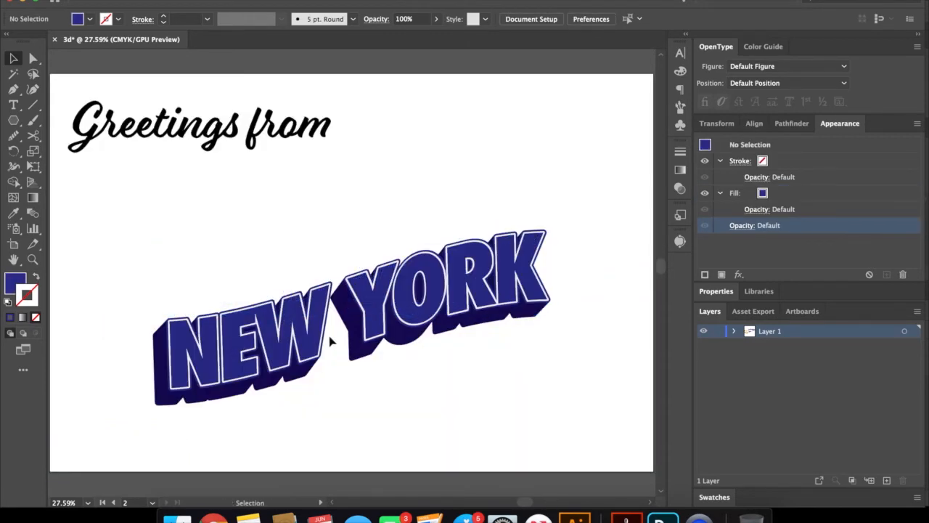
Expand the appearance of the Rise-warped NEW YORK lettering on the artboard.
click(334, 301)
click(150, 0)
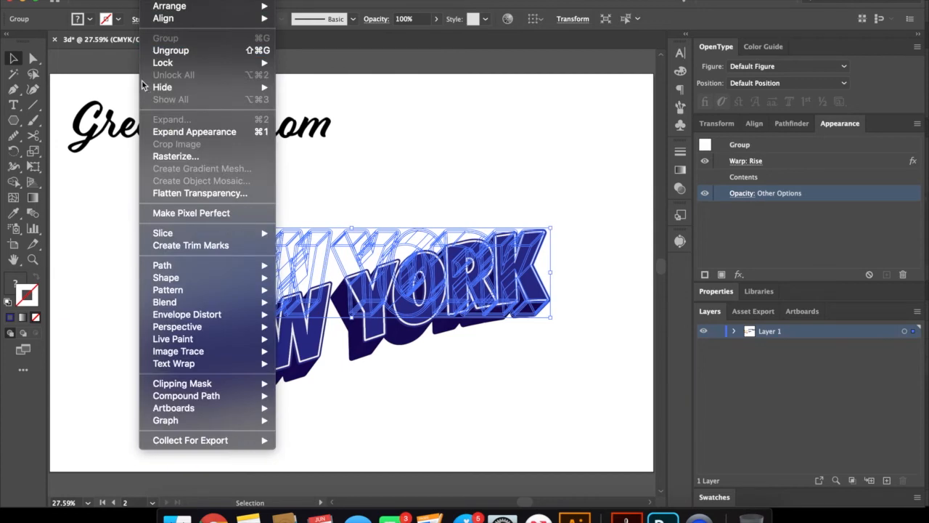
click(164, 130)
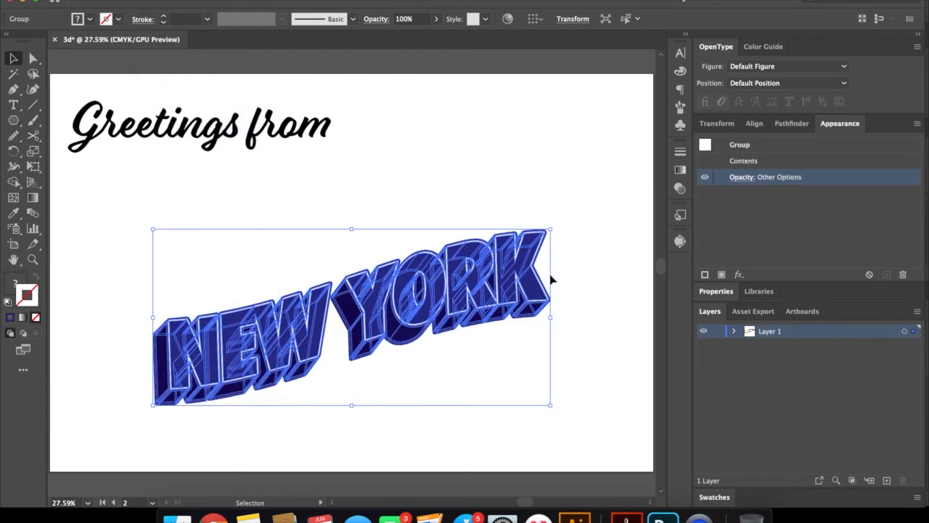
click(556, 283)
Move NEW YORK up beneath "Greetings from" and enlarge it proportionally to span most of the artboard's width.
drag(374, 336, 298, 244)
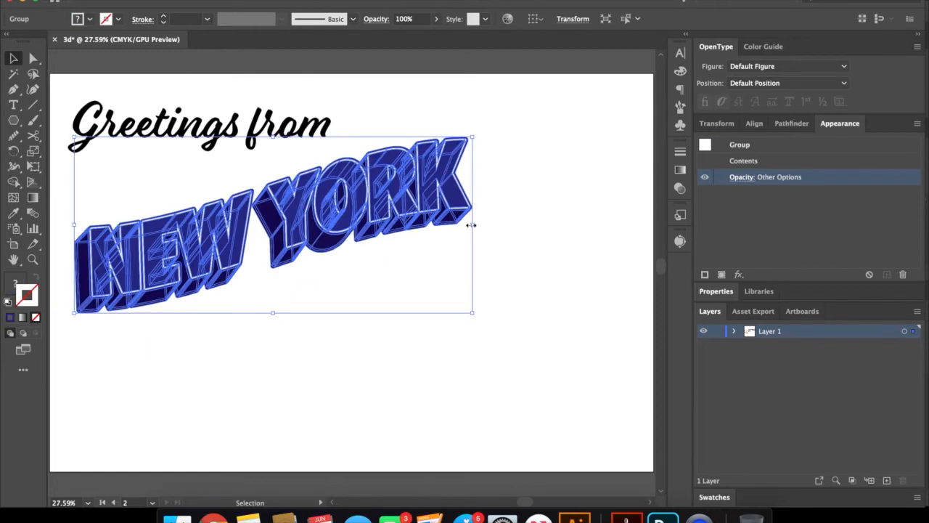
drag(472, 225, 629, 236)
click(537, 322)
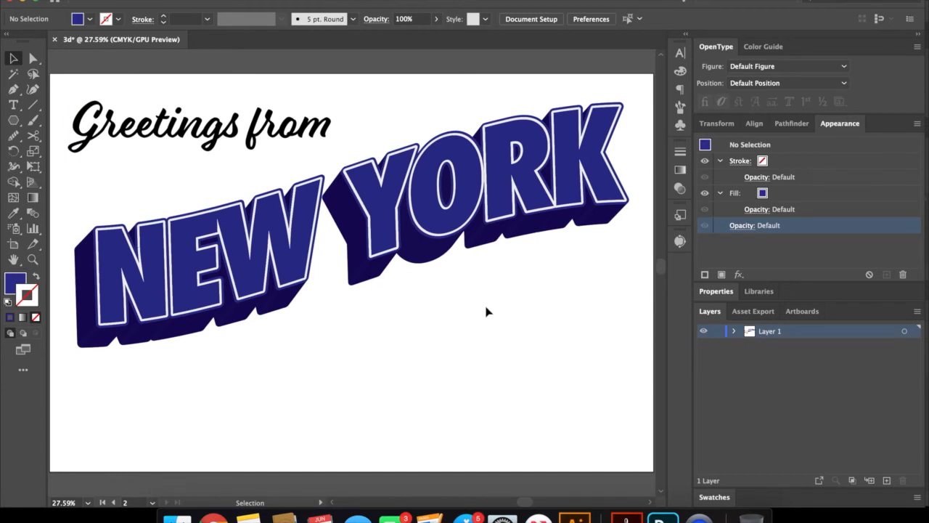
Add the text CITY in capitals below the word YORK.
key(t)
click(468, 314)
text(city)
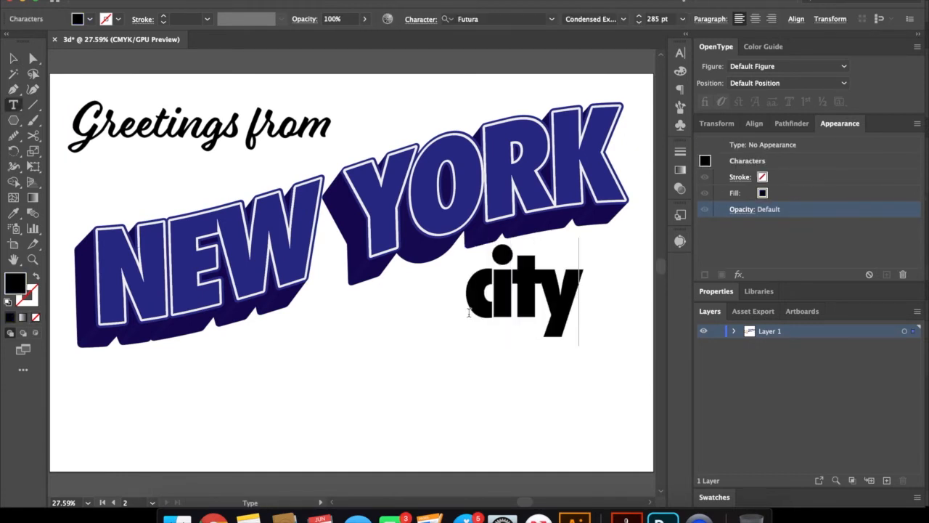
key(BackSpace)
key(BackSpace)
key(BackSpace)
key(BackSpace)
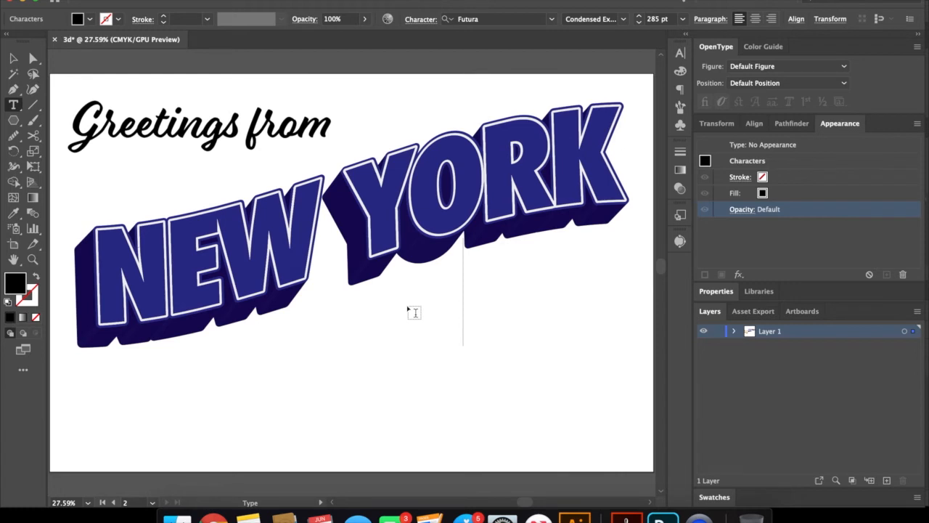
text(CITY)
click(33, 58)
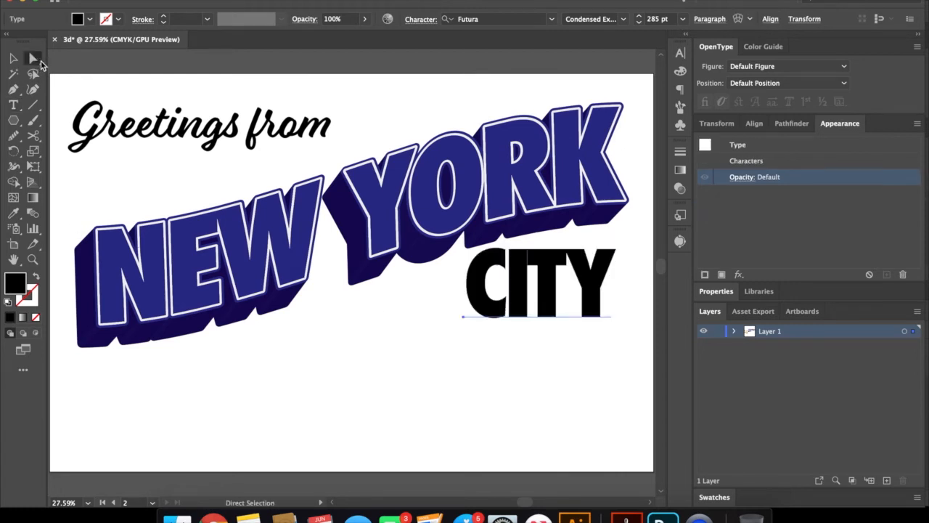
Set the tracking of the CITY text to 0.
click(681, 53)
click(625, 122)
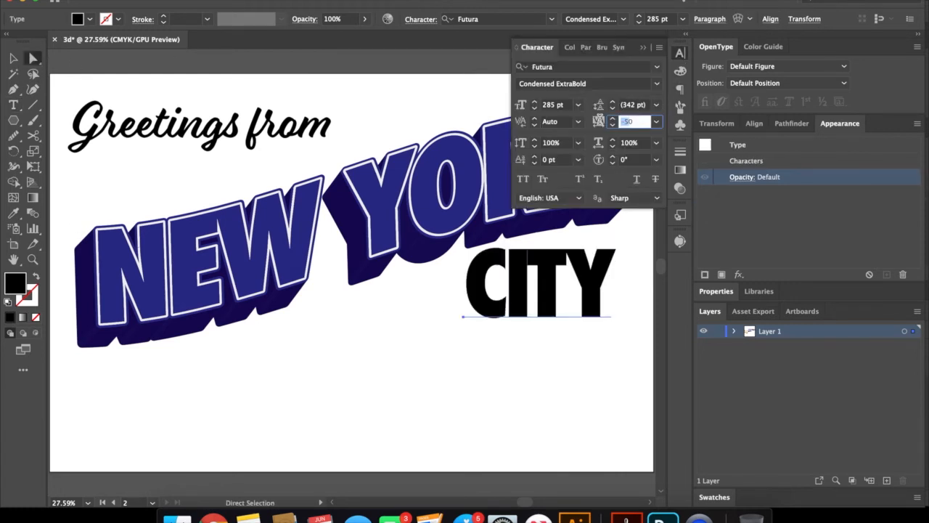
text(0)
key(Return)
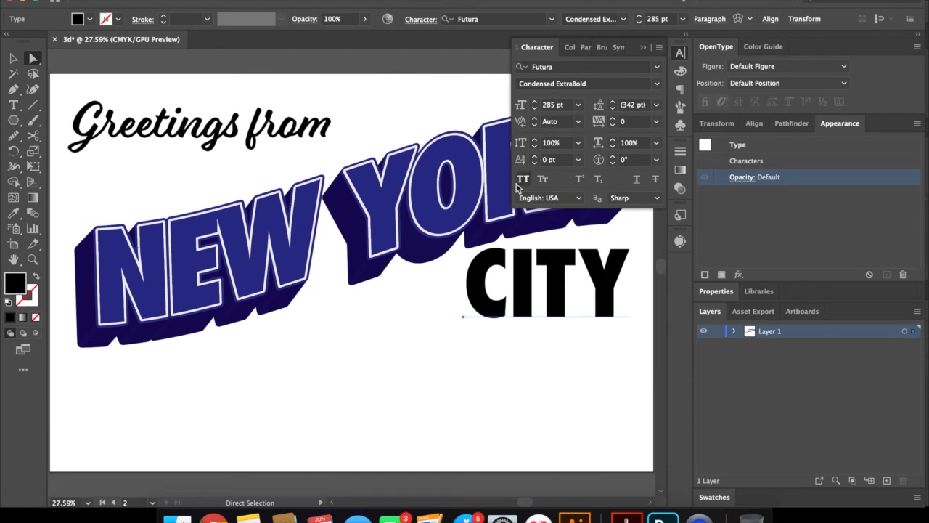
Colour CITY with the blue sampled from the NEW YORK lettering and shift the text slightly down and left.
key(i)
click(383, 228)
key(v)
click(642, 238)
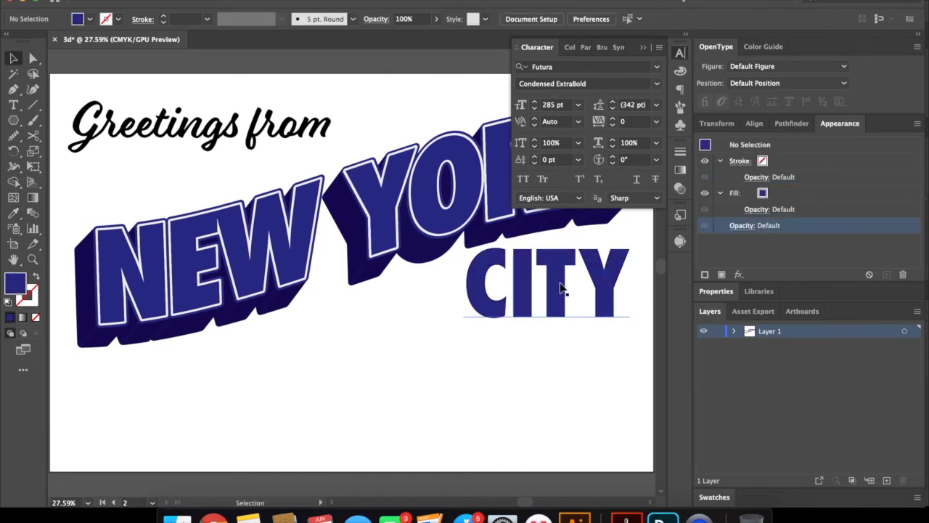
drag(562, 280, 546, 303)
Give the CITY text object a matching blue fill and a white 10 pt stroke placed beneath its characters.
click(722, 276)
click(763, 193)
click(696, 219)
key(i)
click(607, 217)
key(v)
drag(812, 167, 796, 247)
click(825, 209)
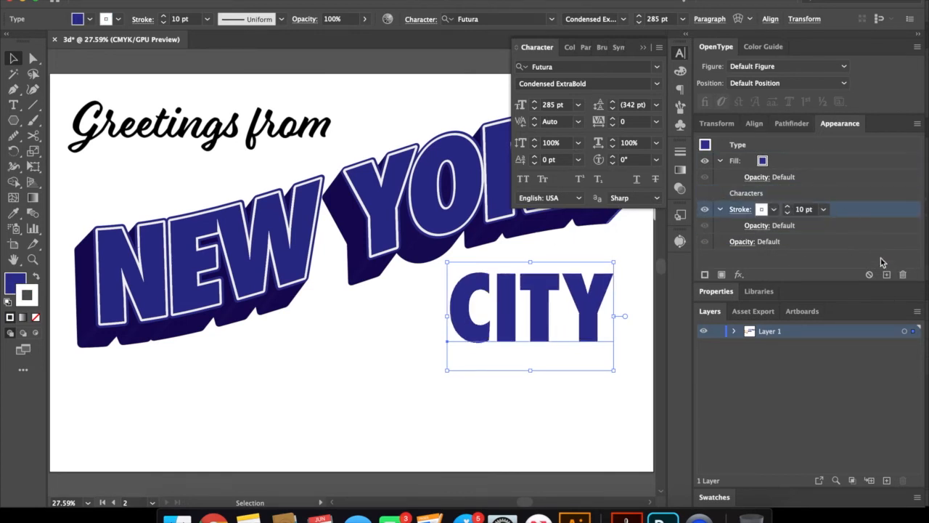
Add a second stroke to CITY in dark blue with a 20 pt weight behind the white one.
click(887, 275)
click(762, 241)
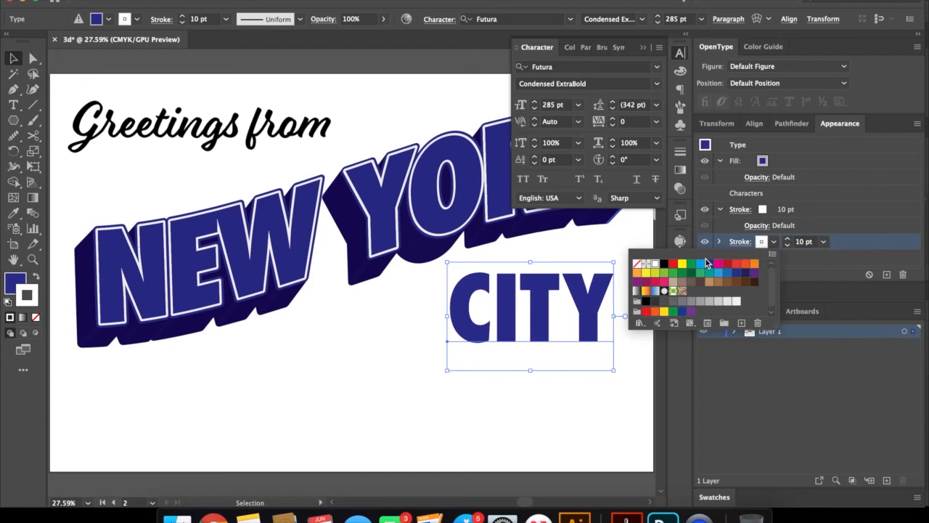
click(708, 264)
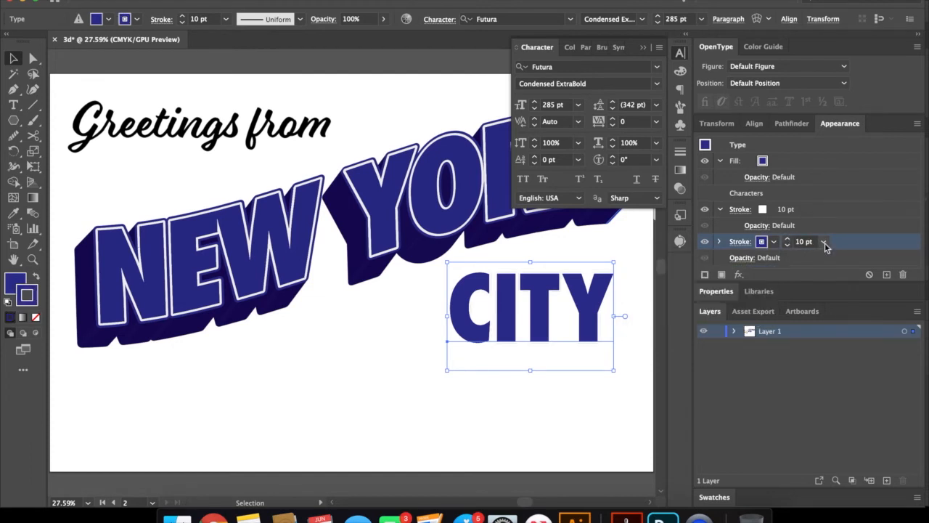
click(824, 242)
click(843, 444)
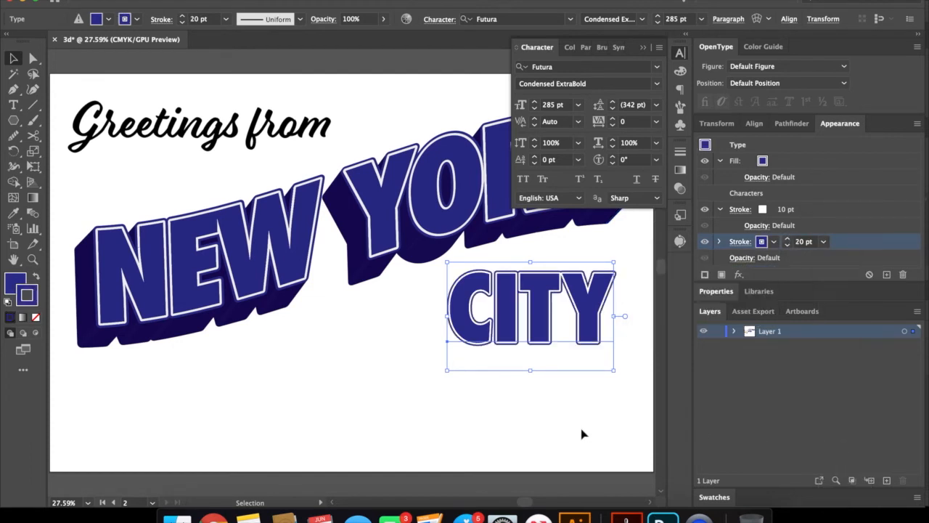
click(566, 463)
Place a duplicate of the outlined CITY text on the pasteboard beside the artboard.
click(523, 320)
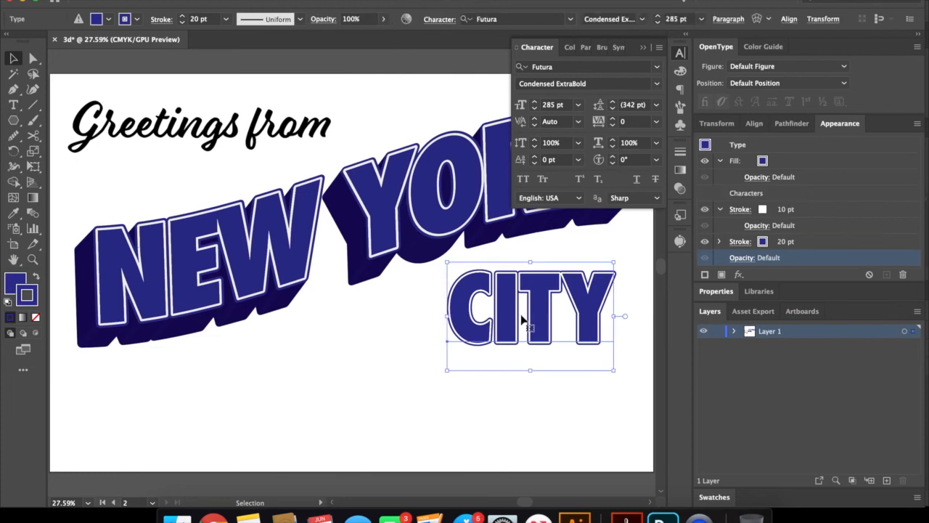
drag(536, 292, 282, 356)
drag(333, 391, 596, 318)
click(454, 419)
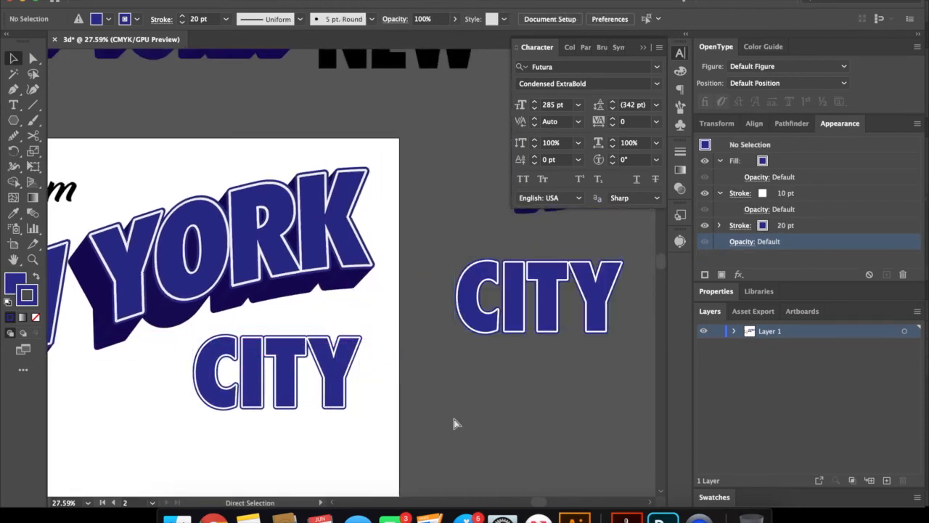
key(super+0)
Try expanding the outlined CITY text on the artboard with Expand Appearance, followed by Expand for object and fill.
click(499, 315)
click(146, 1)
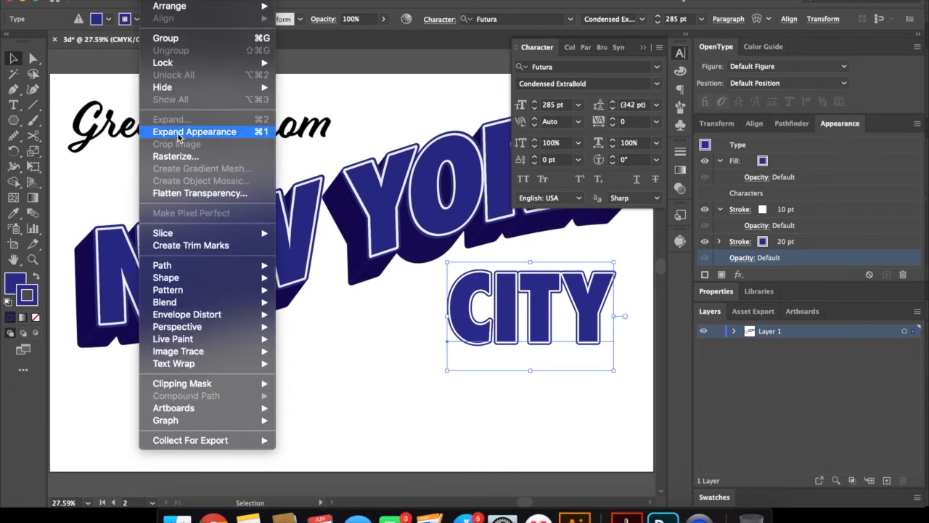
click(174, 135)
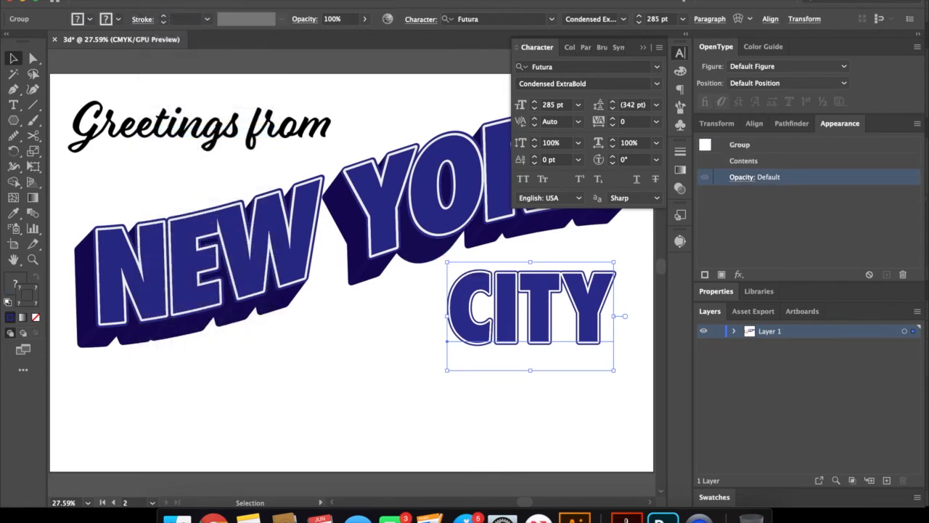
click(149, 1)
click(176, 120)
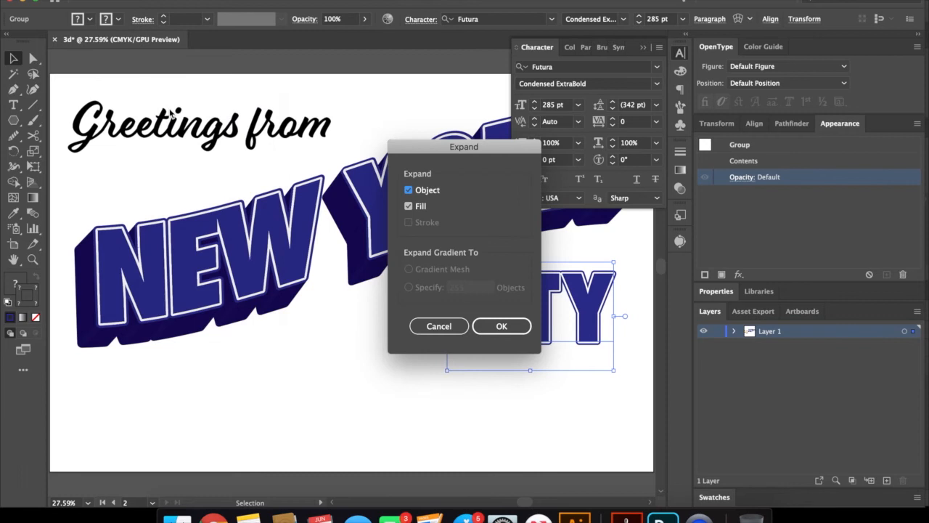
key(Return)
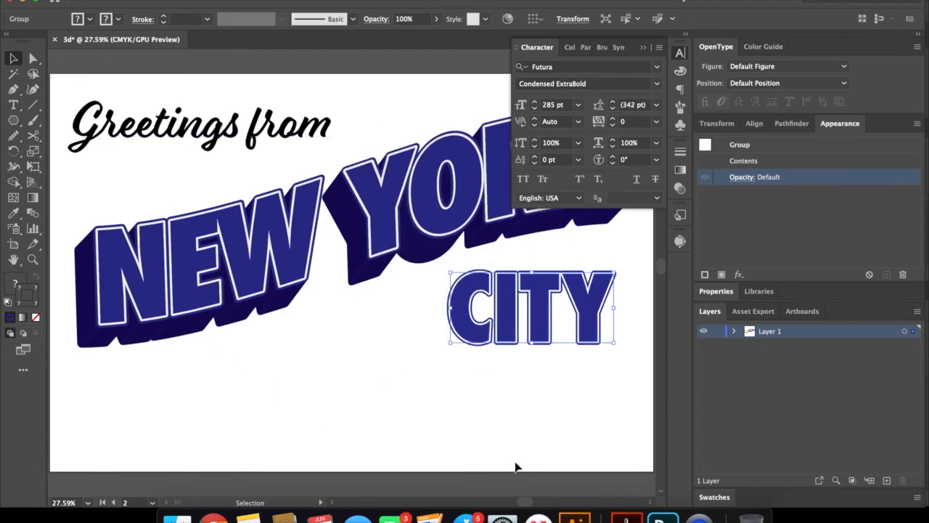
click(149, 0)
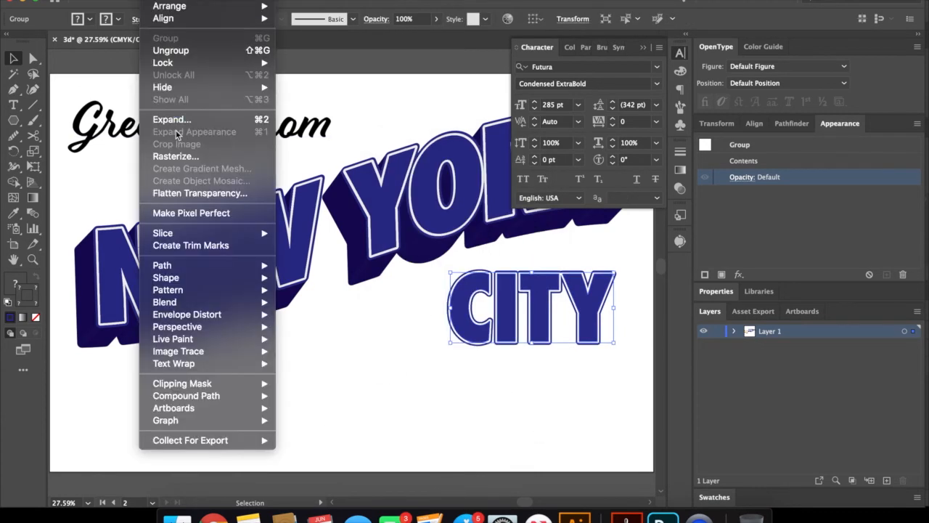
click(435, 405)
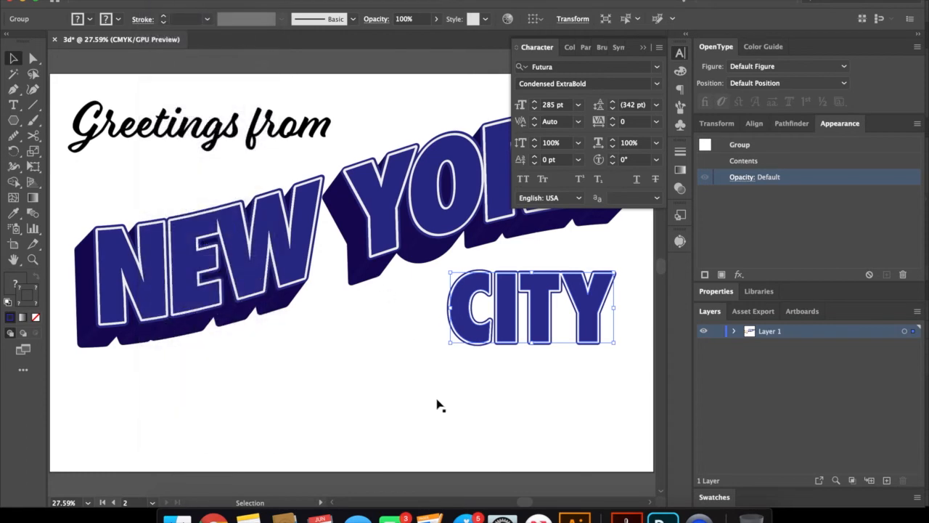
Undo the expansion and stroke styling of the CITY text and remove its remaining white 1 pt stroke.
key(super+z)
key(super+z)
key(super+z)
key(super+z)
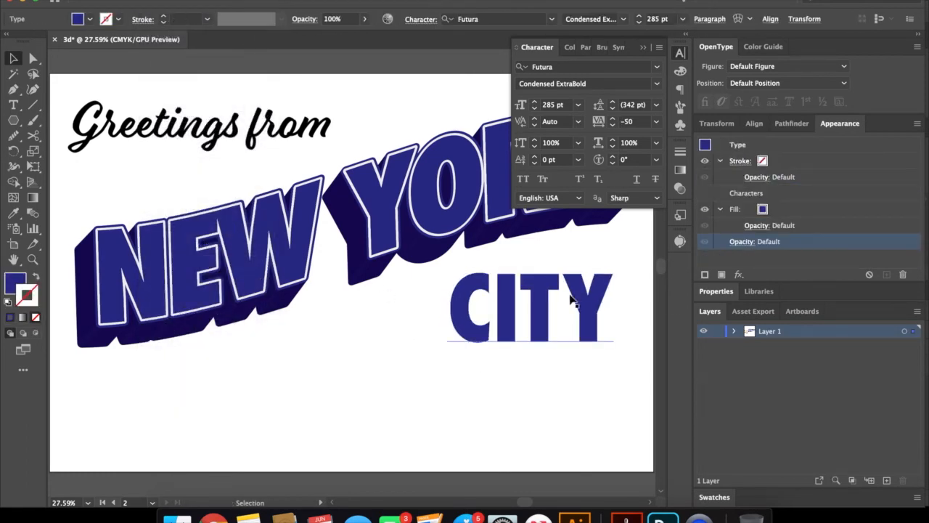
key(super+z)
click(799, 161)
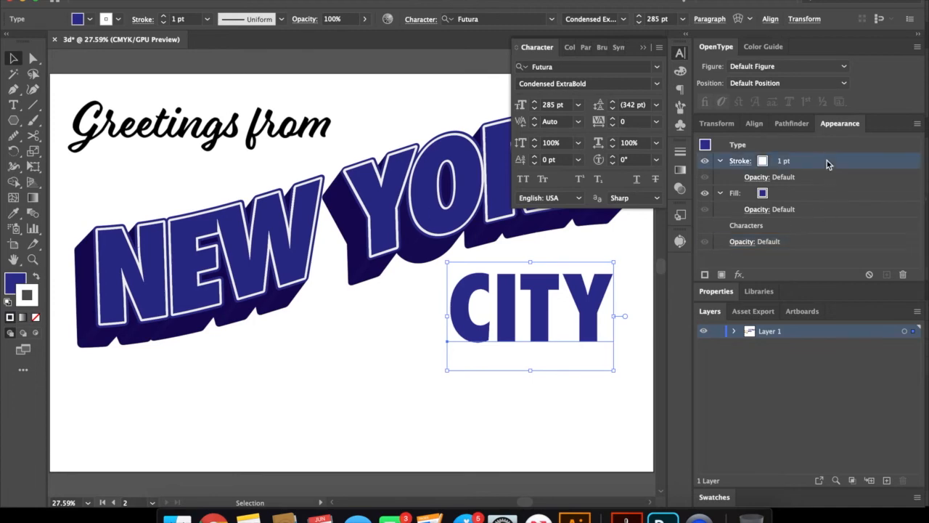
click(903, 275)
click(488, 416)
Group the plain blue CITY text and expand its object and fill into shapes.
click(494, 328)
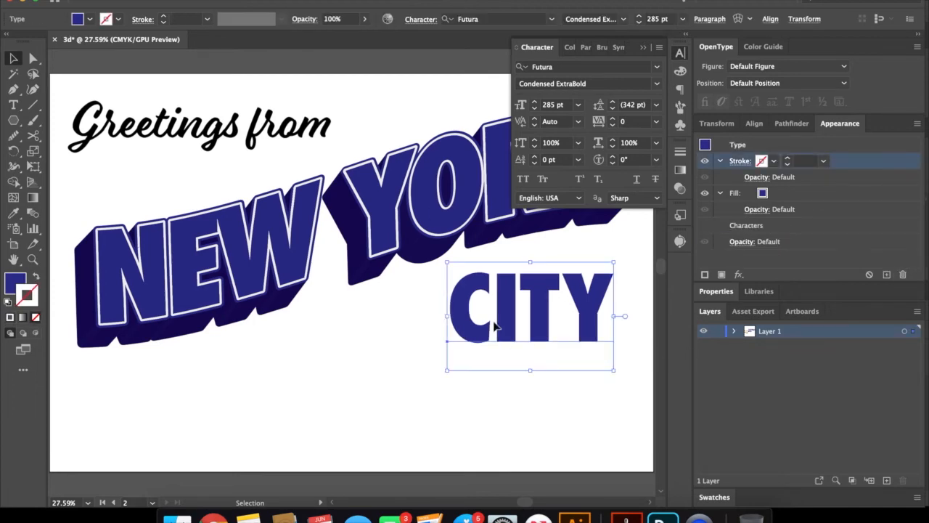
click(149, 0)
click(211, 39)
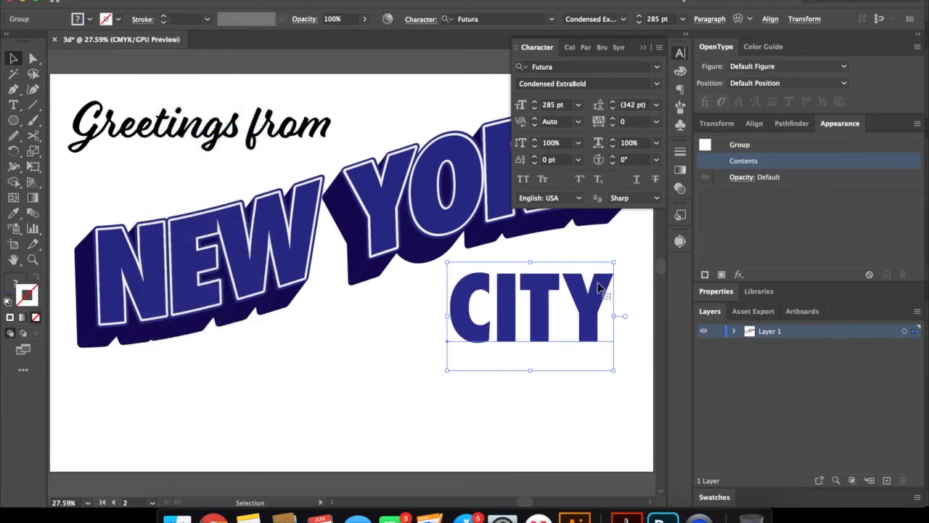
click(149, 0)
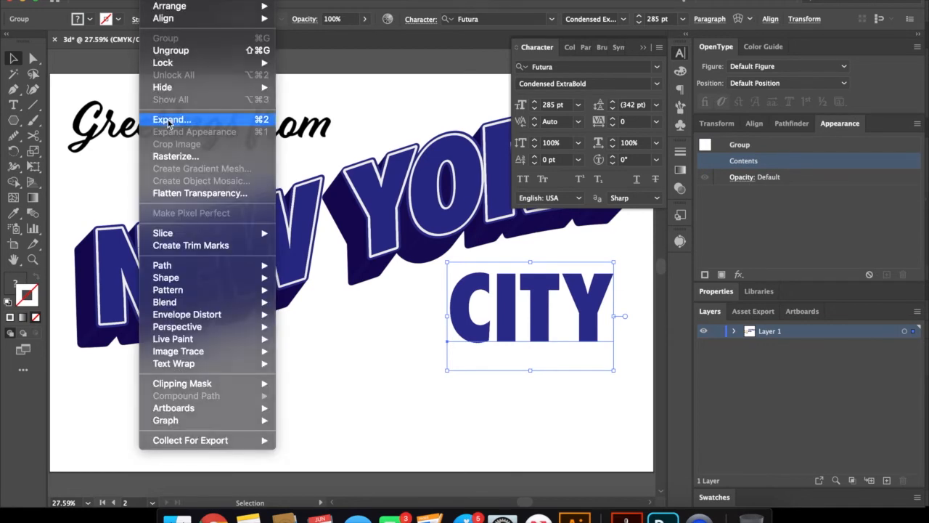
click(172, 121)
key(Return)
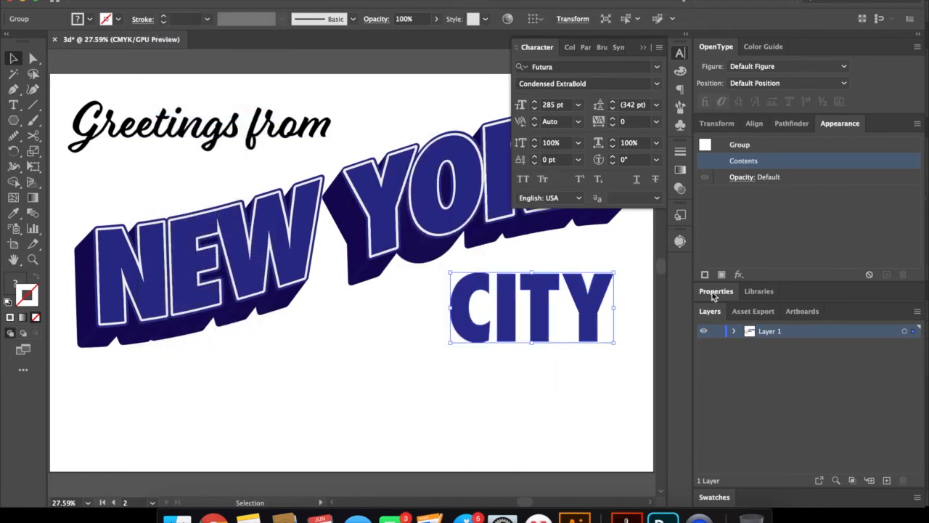
Merge the expanded CITY letters with the Pathfinder.
click(792, 124)
click(760, 194)
Try deleting the Magic Wand selection inside the isolated CITY group, undo it and leave isolation mode.
double_click(588, 311)
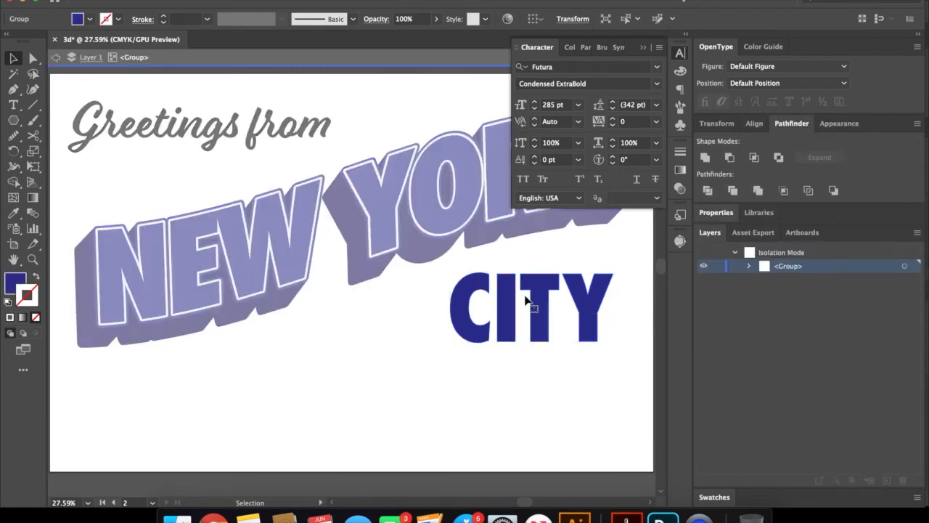
key(y)
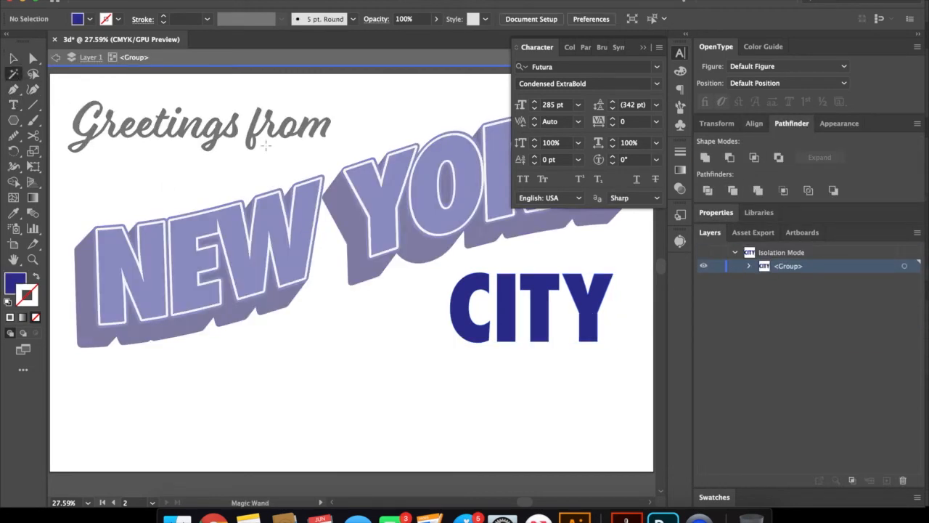
click(536, 273)
key(Delete)
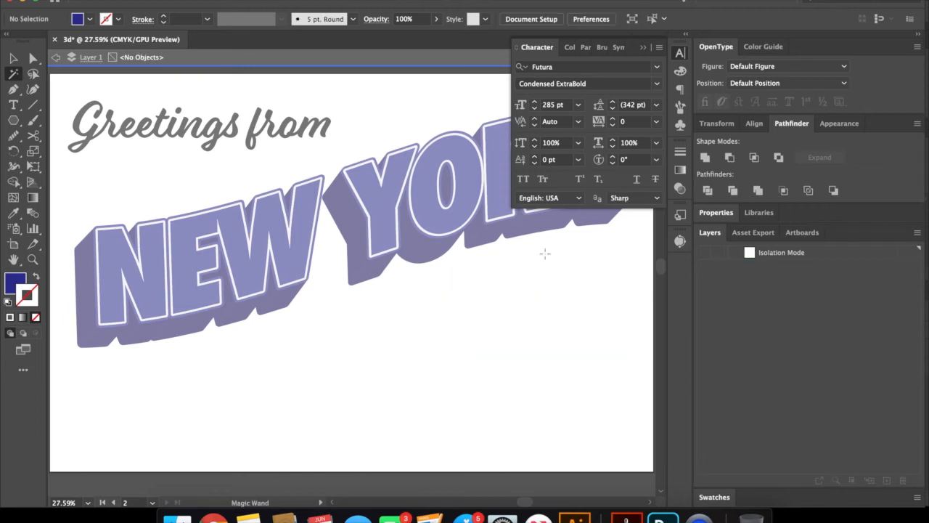
key(super+z)
key(v)
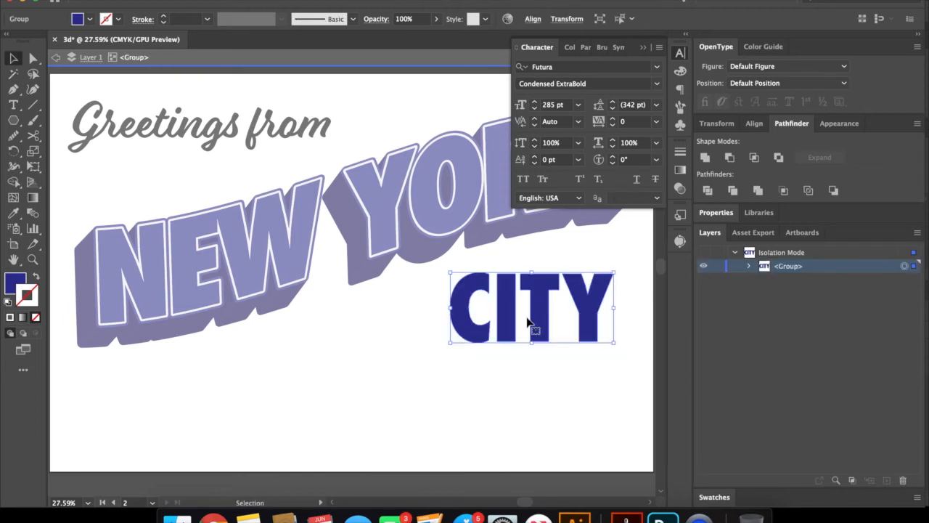
double_click(414, 398)
Add a new fill to the CITY group and colour it dark blue.
click(519, 320)
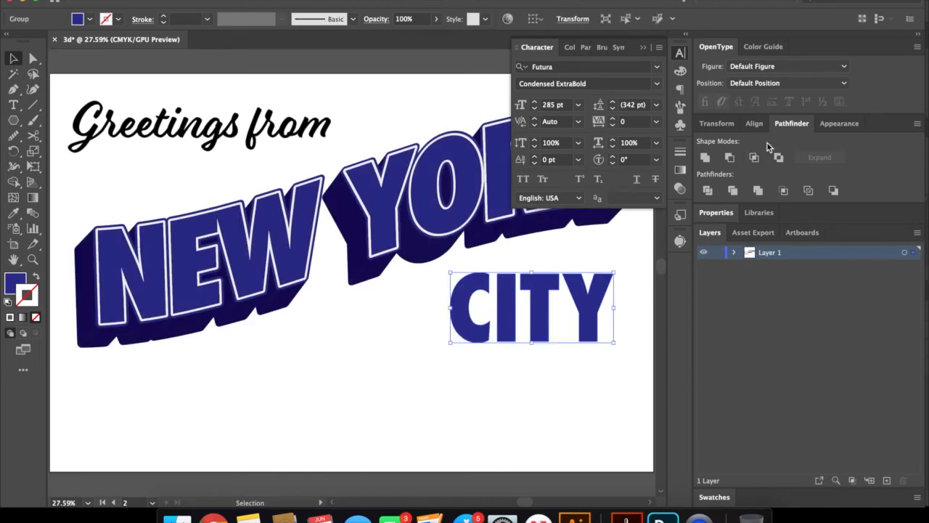
click(831, 125)
click(721, 274)
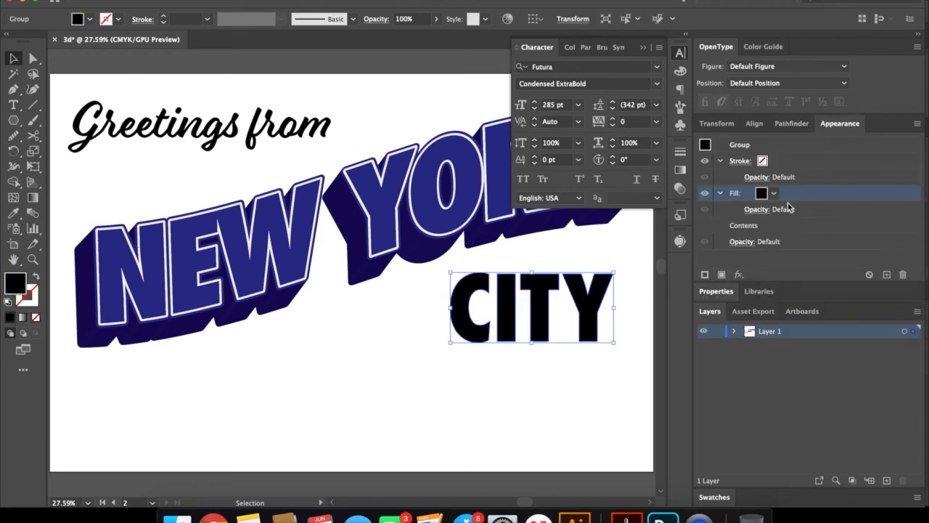
click(774, 194)
click(710, 220)
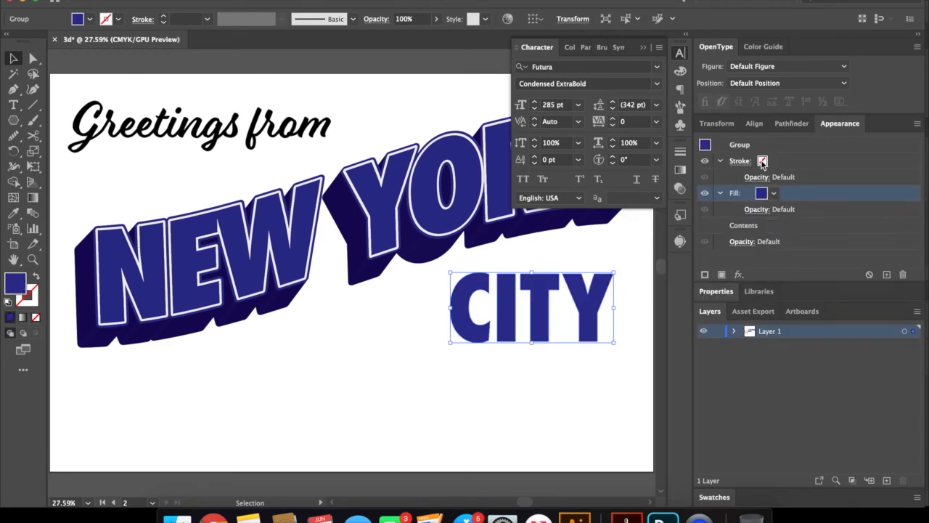
Give the CITY group a white stroke with a weight of 10 pt.
click(740, 161)
click(774, 160)
click(655, 184)
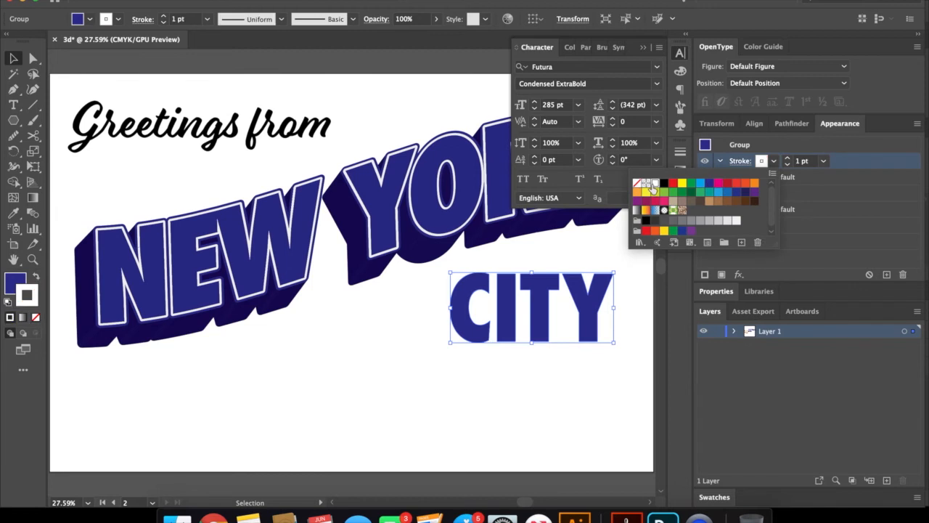
click(804, 160)
click(802, 162)
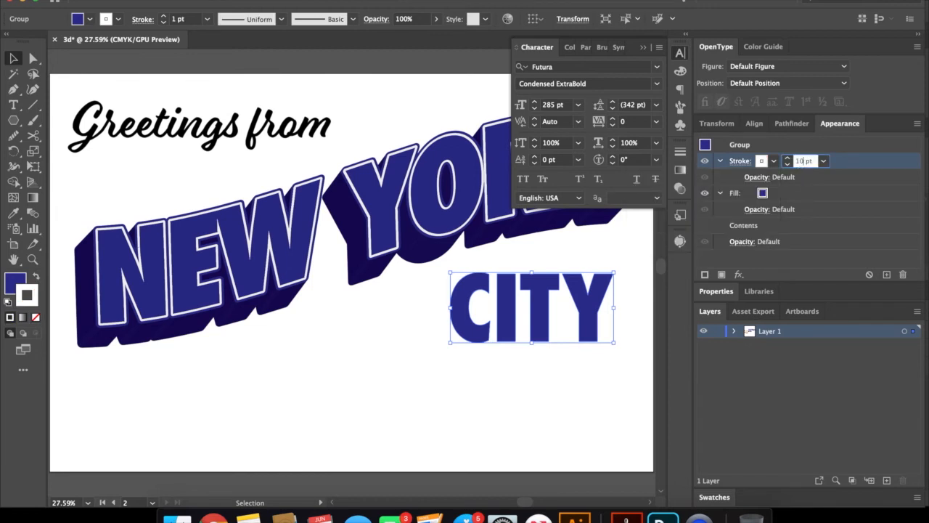
text(0)
key(Return)
Give the white stroke round caps and round corners and place it beneath the CITY group's contents.
click(749, 163)
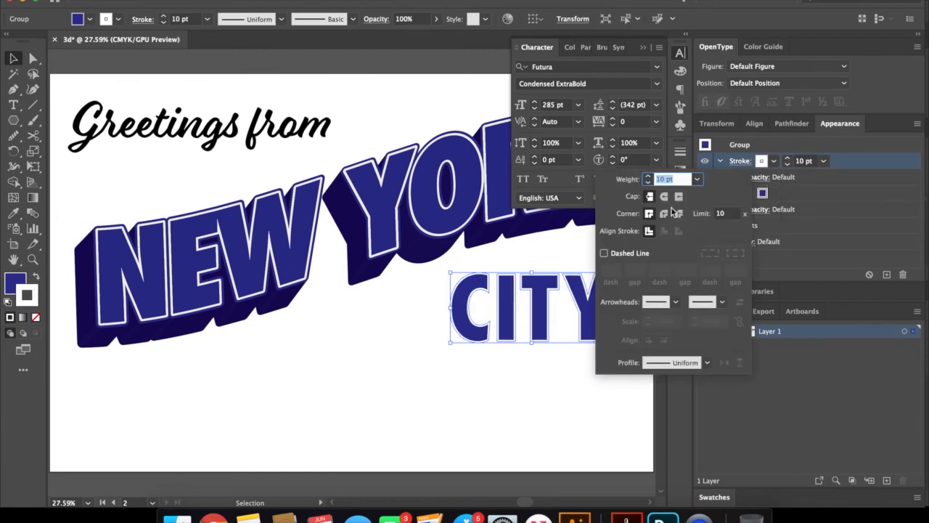
click(665, 197)
click(664, 214)
click(860, 159)
mouse_move(861, 160)
mouse_down()
mouse_move(849, 229)
mouse_move(859, 252)
mouse_up()
Add a second stroke behind the white one on the CITY group in dark blue with a 20 pt weight.
click(828, 212)
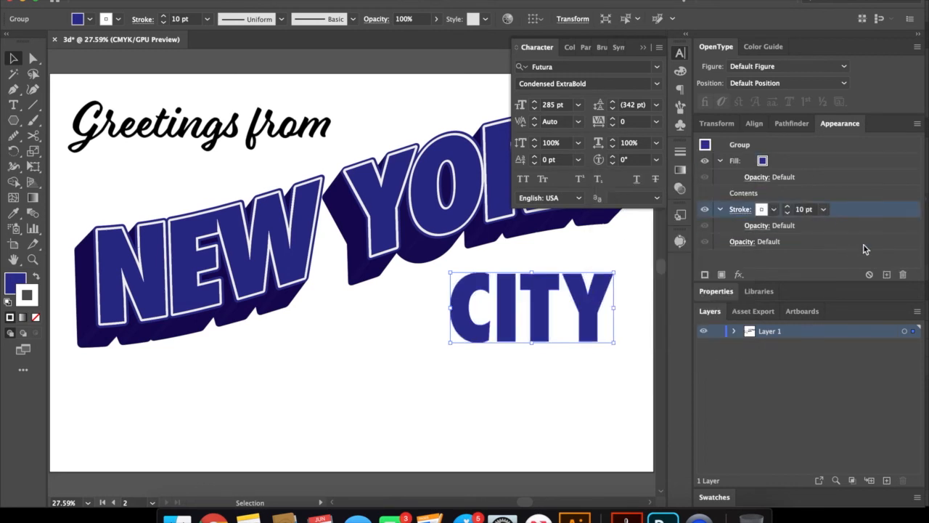
click(887, 274)
click(772, 244)
click(708, 269)
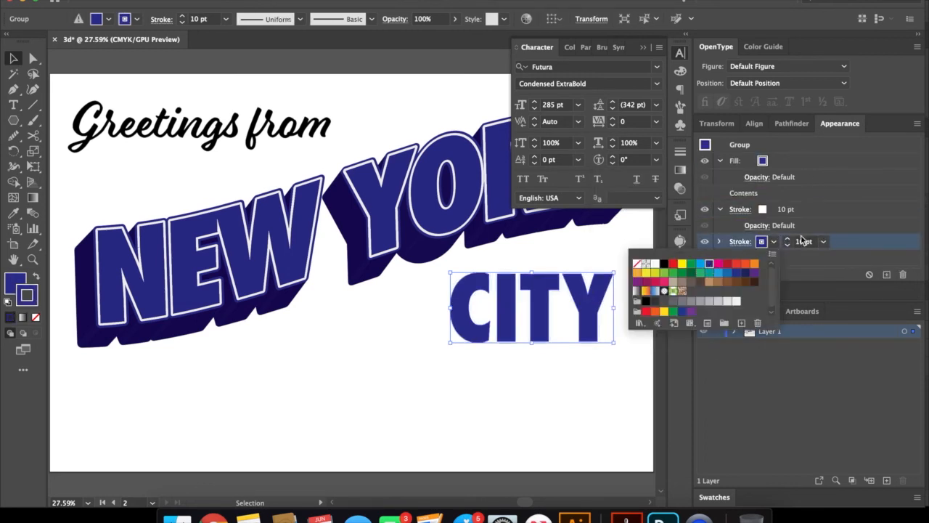
click(823, 241)
click(842, 444)
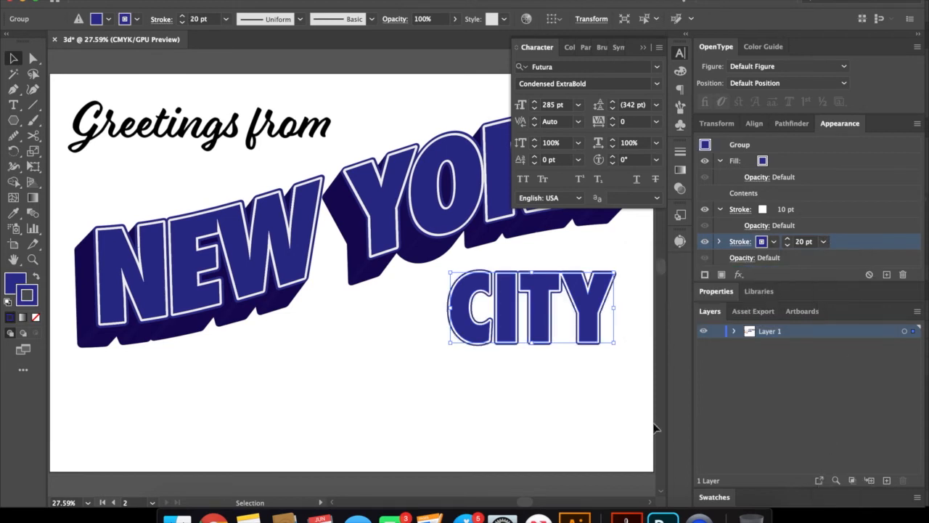
click(574, 426)
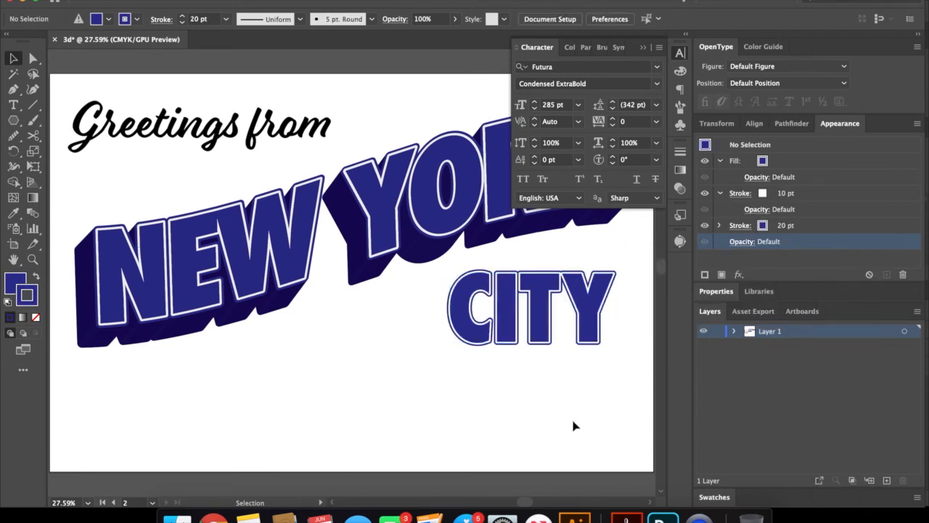
Start a 3D Extrude & Bevel effect on the CITY group with all three rotation angles set to 0°.
click(642, 48)
click(518, 324)
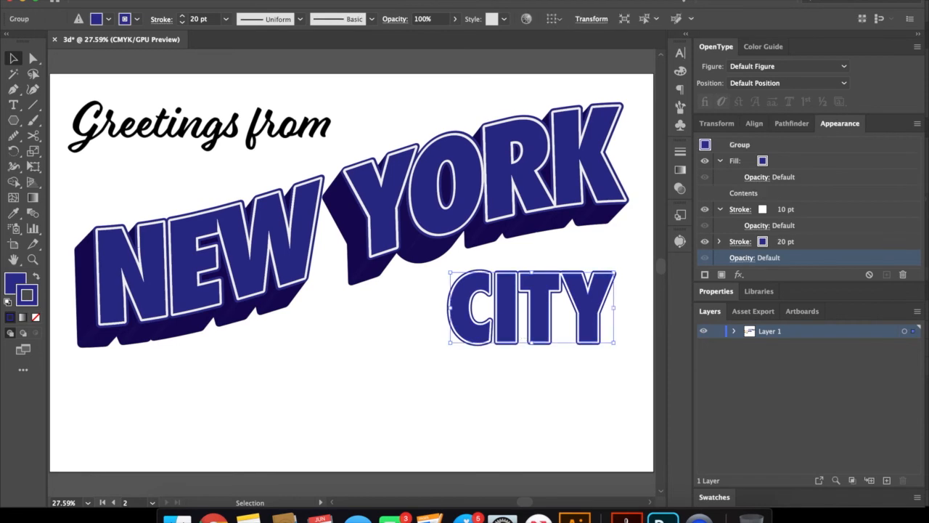
click(190, 0)
mouse_move(264, 0)
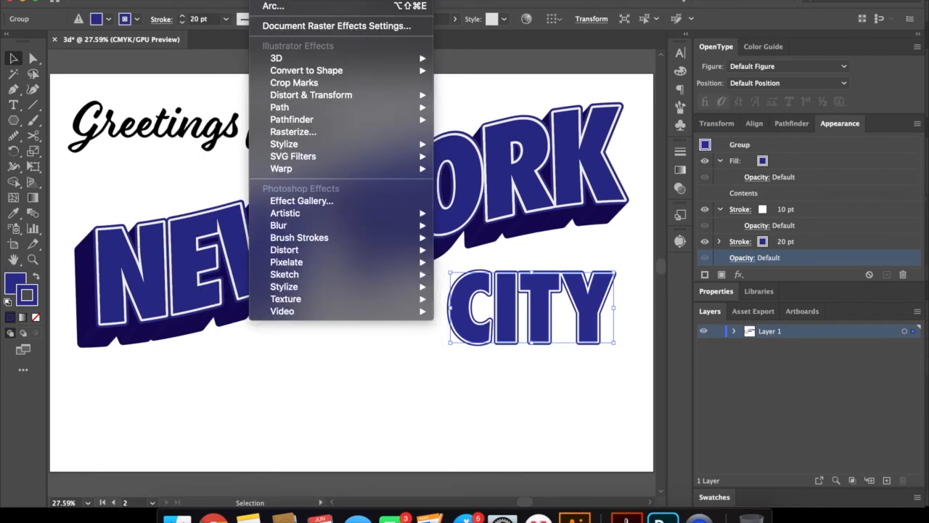
click(490, 59)
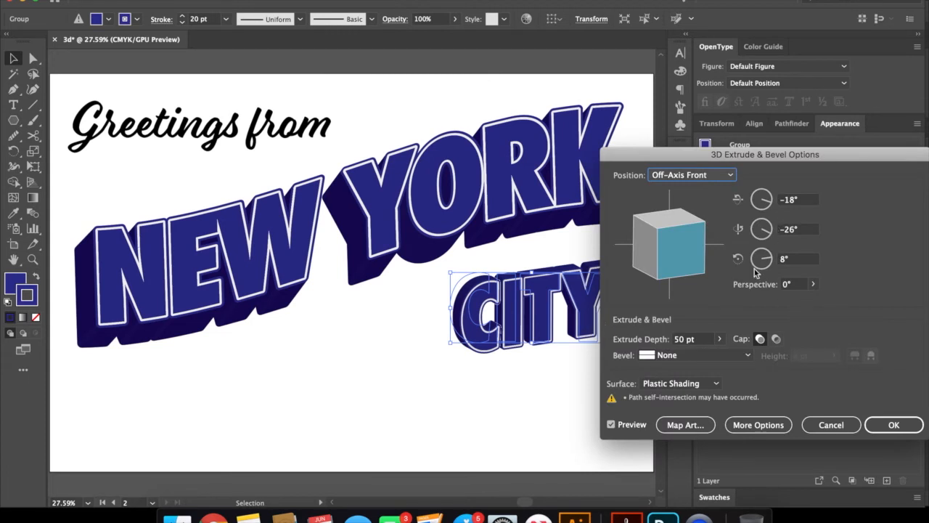
click(791, 200)
text(0)
key(Tab)
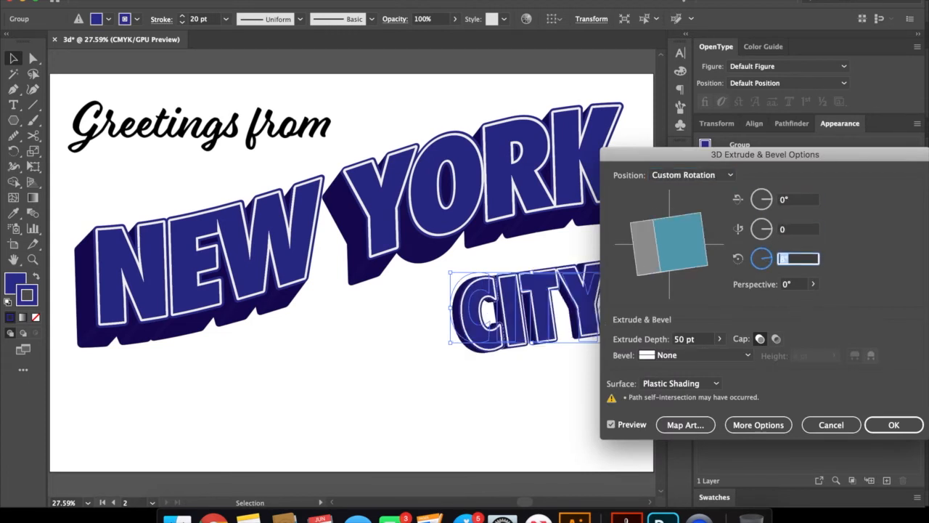
text(0)
key(Tab)
text(0)
key(Tab)
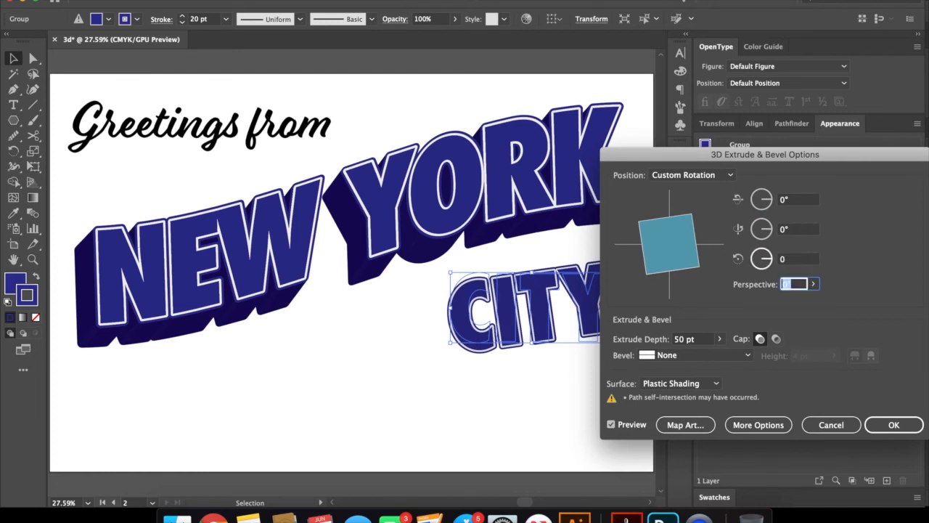
Set the extrusion's rotation around the X and Y axes to 5° each.
click(757, 201)
text(5)
key(Tab)
text(5)
key(Tab)
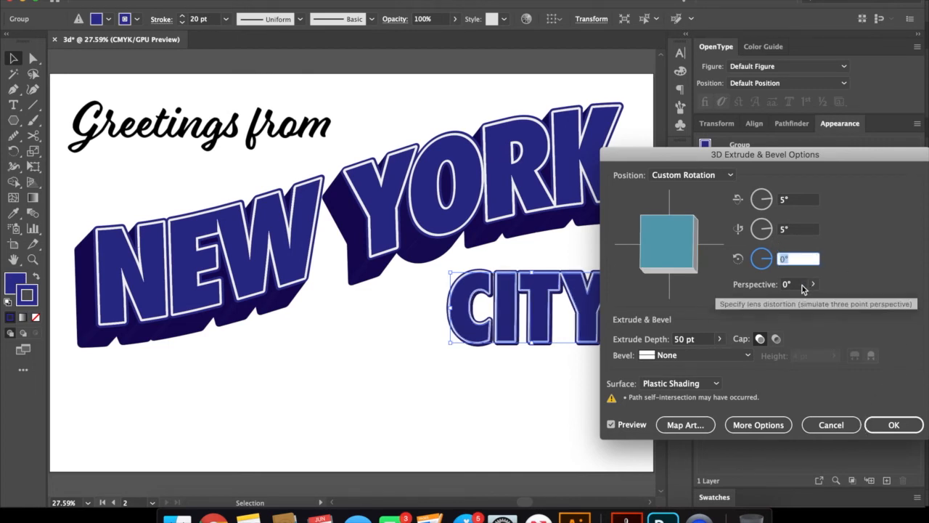
Try a perspective of 29° on the CITY extrusion and return it to 0°.
click(813, 284)
drag(764, 300, 774, 302)
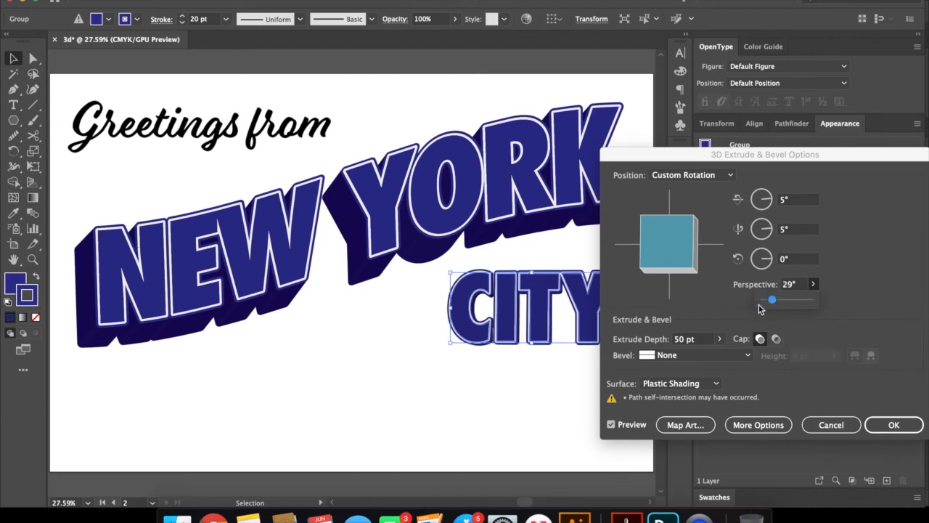
drag(771, 300, 763, 300)
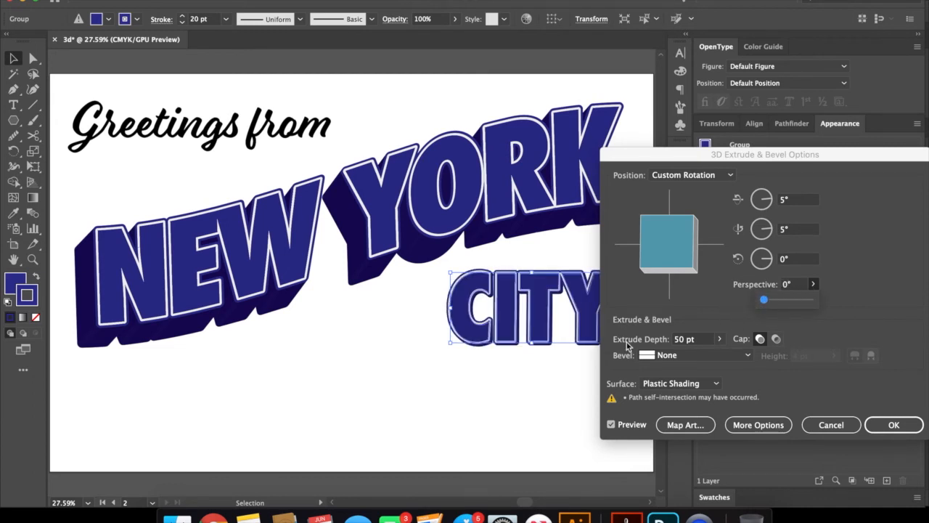
Try a 50° rotation around the X axis on the CITY extrusion.
double_click(686, 339)
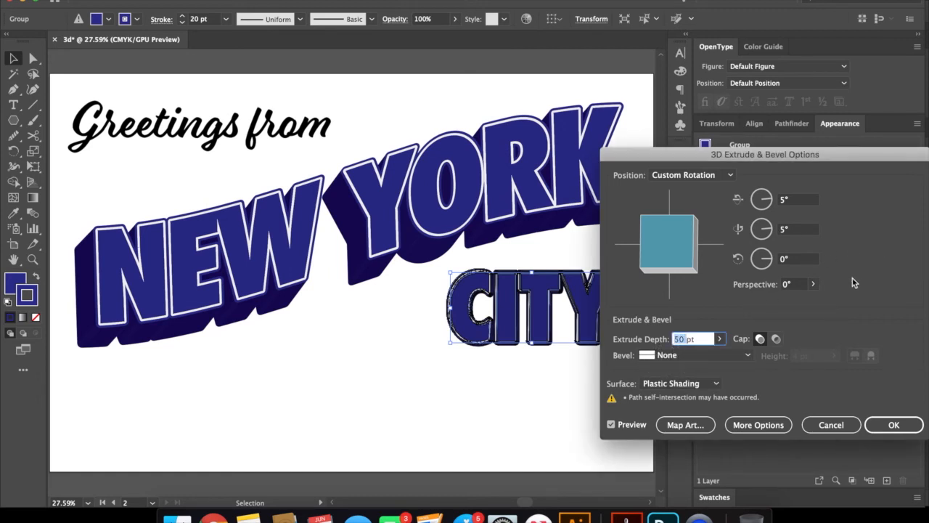
drag(803, 154, 836, 180)
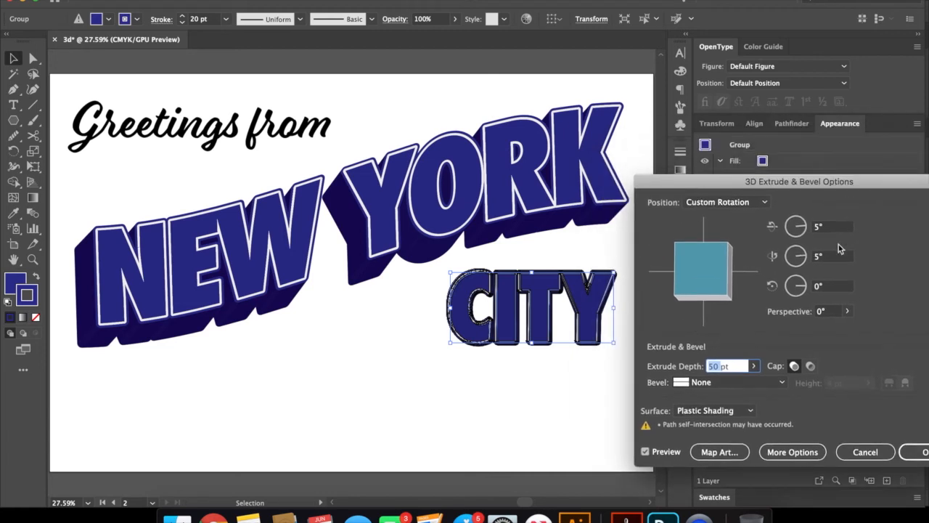
click(818, 227)
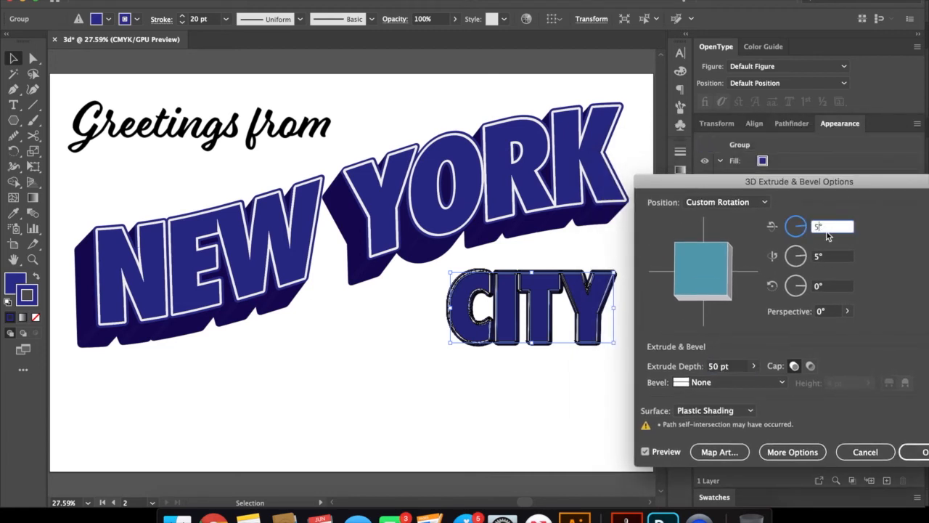
text(50)
key(Tab)
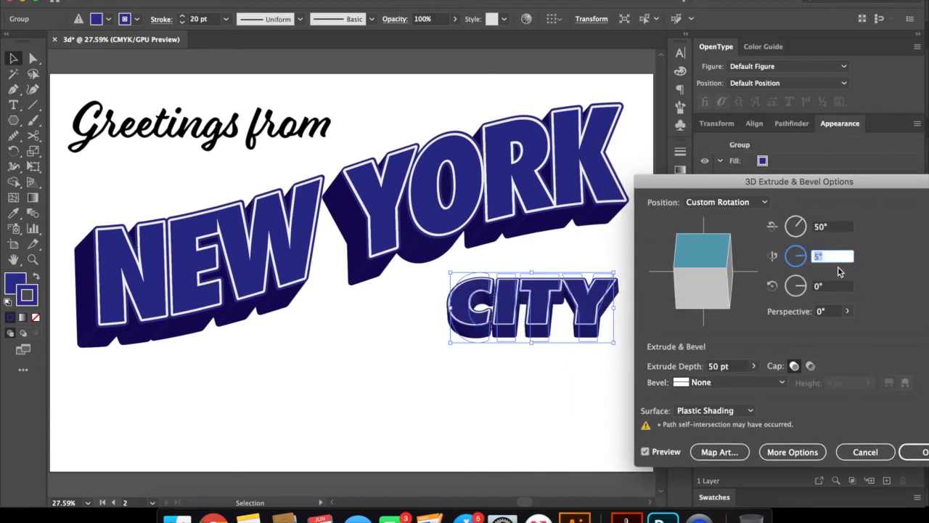
Set the CITY extrusion's rotation around the X and Y axes to 10° each.
click(821, 227)
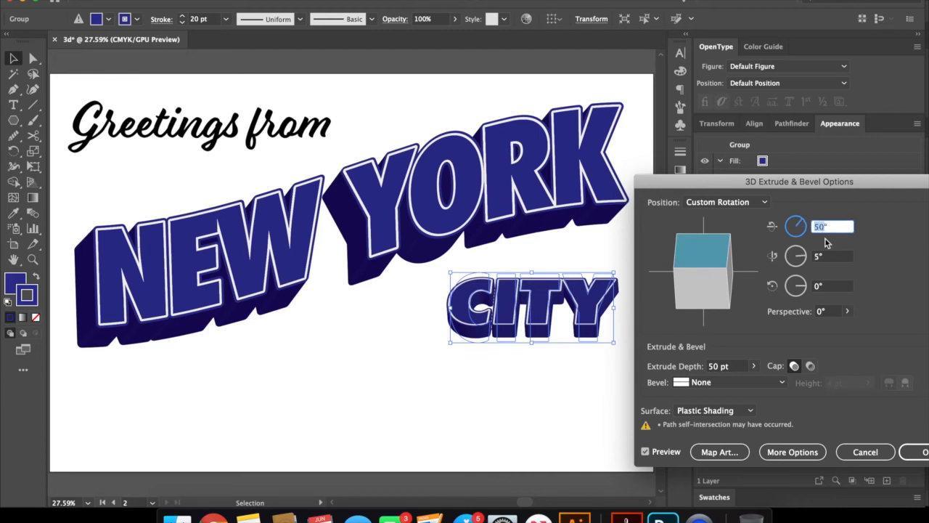
text(10)
key(Tab)
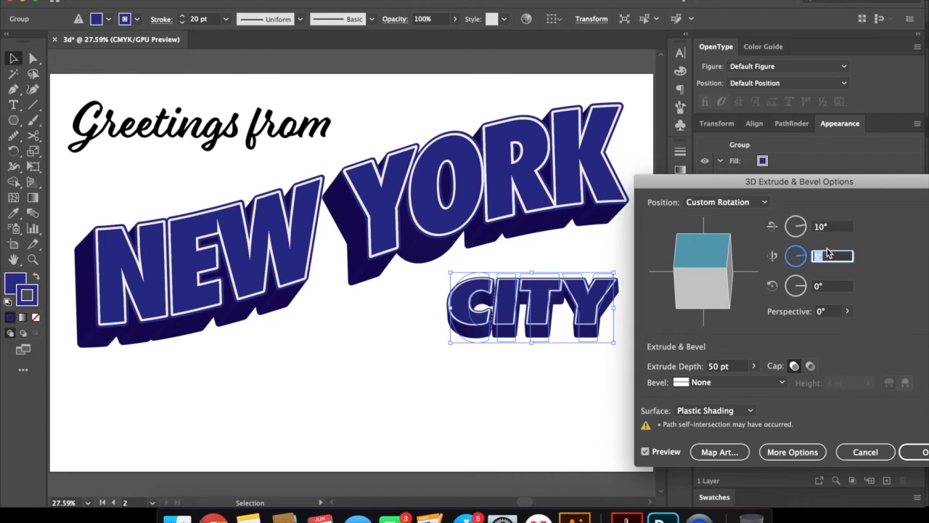
text(10)
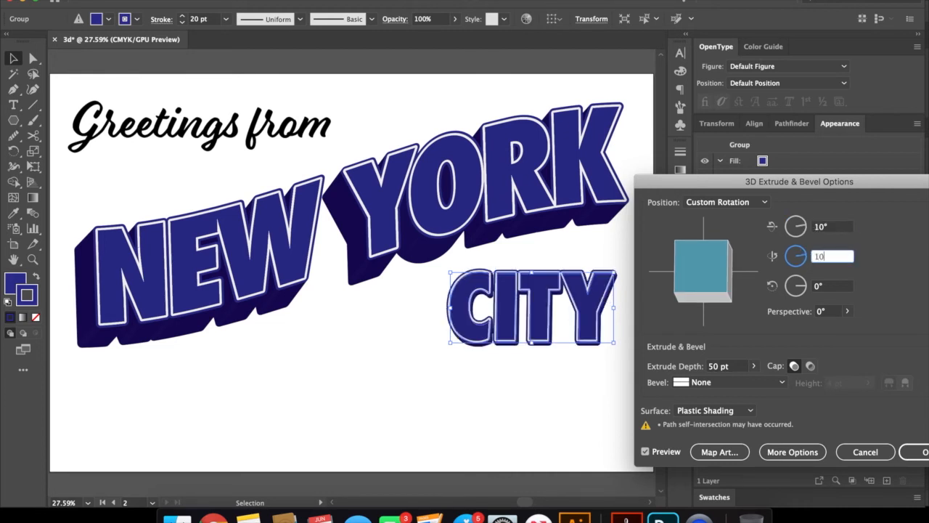
key(Tab)
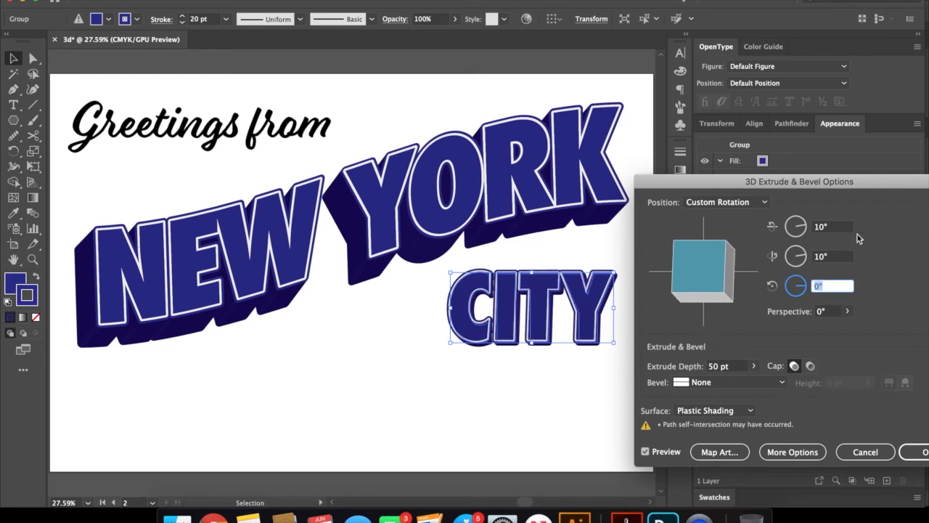
Set the CITY extrusion's Y rotation to -10° and X rotation to 0°, and apply the effect.
click(820, 260)
text(-10)
key(Tab)
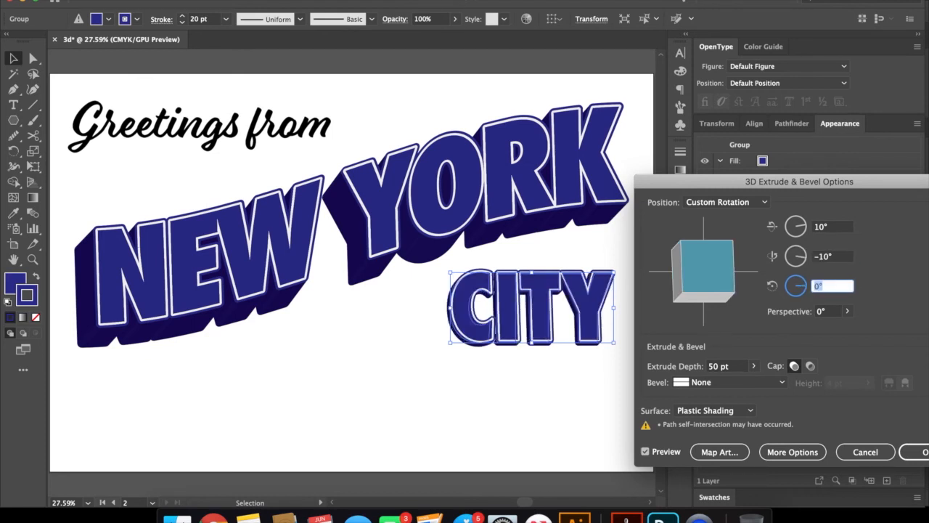
click(819, 228)
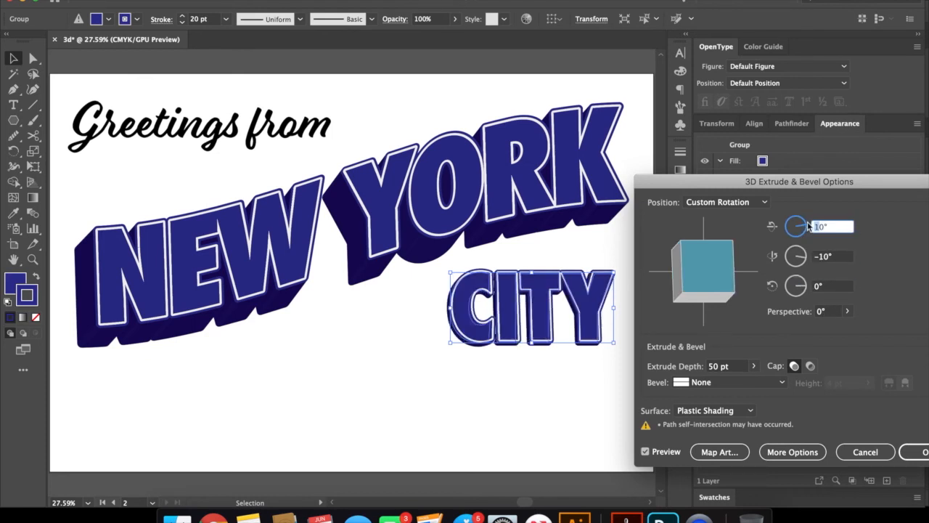
text(0)
key(Return)
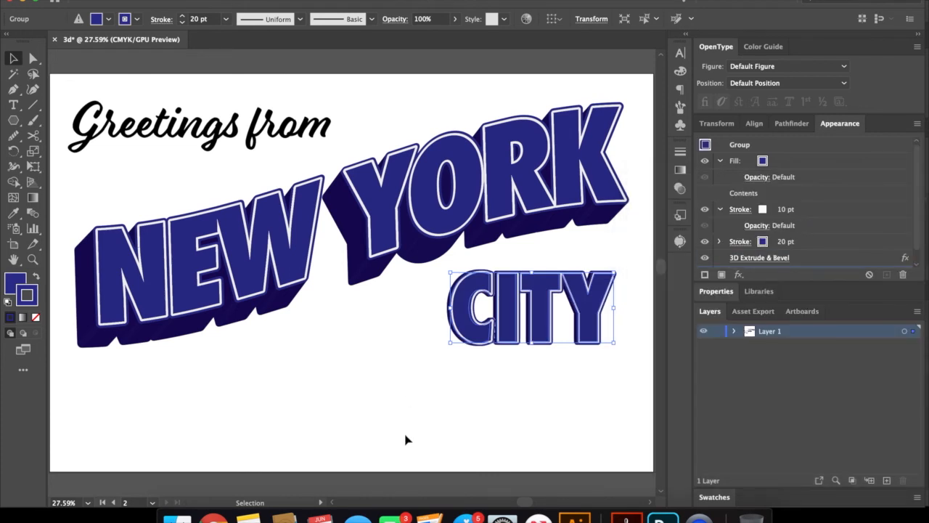
click(406, 439)
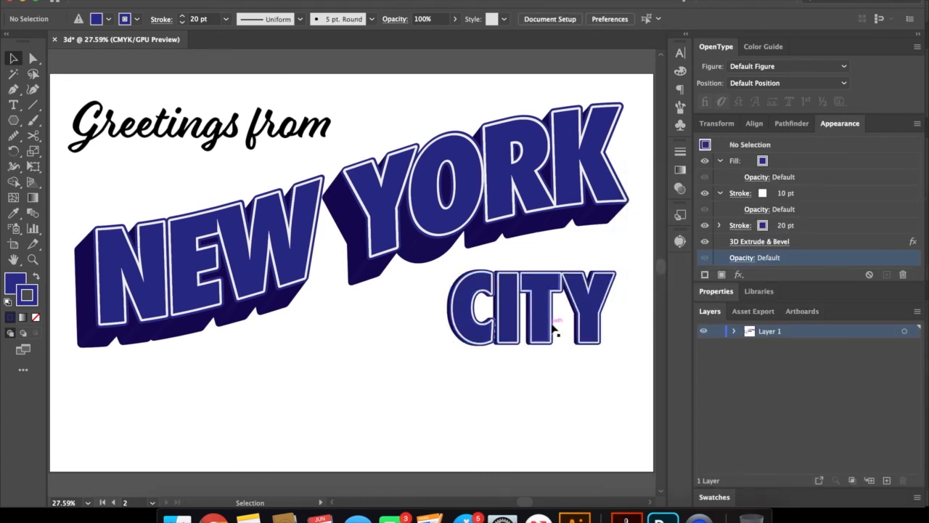
Start a fresh 3D Extrude & Bevel effect on the CITY group with its rotation around the Y axis set to -25°.
click(501, 334)
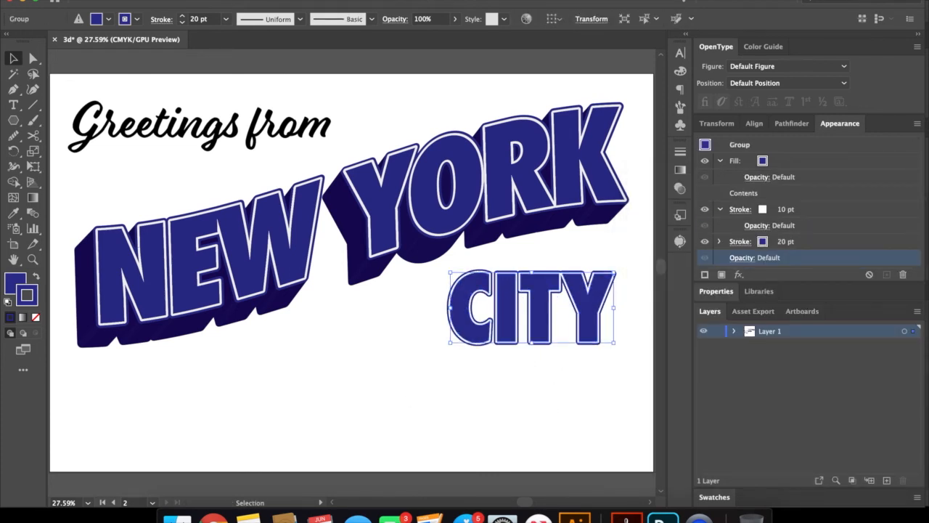
click(273, 1)
mouse_move(321, 61)
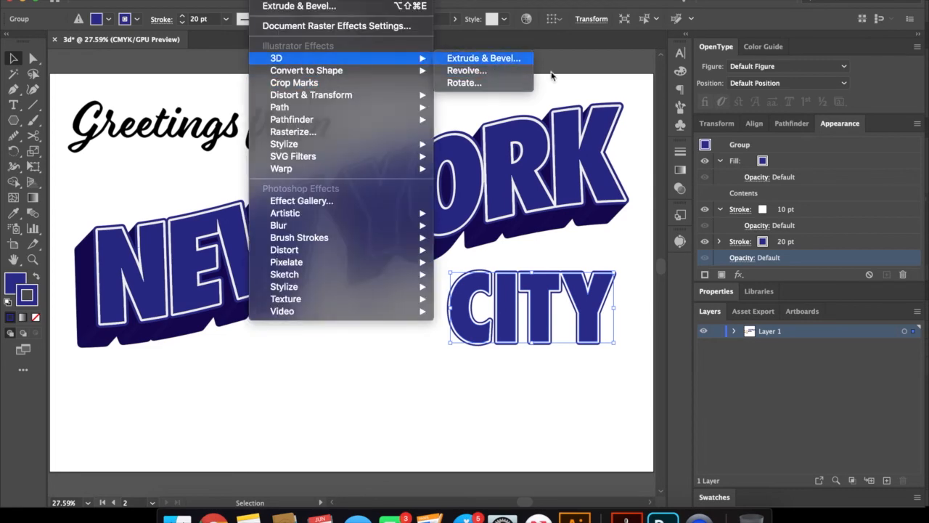
click(491, 58)
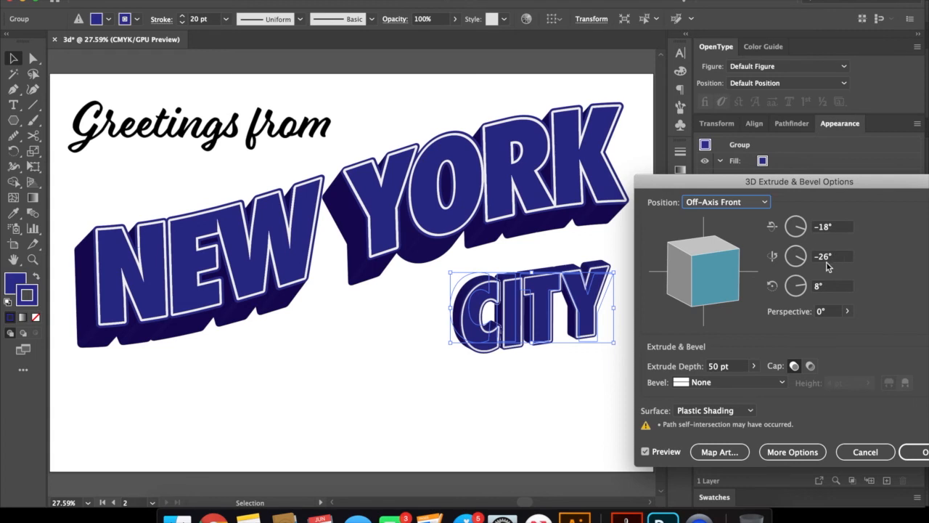
click(829, 256)
text(-50)
key(Tab)
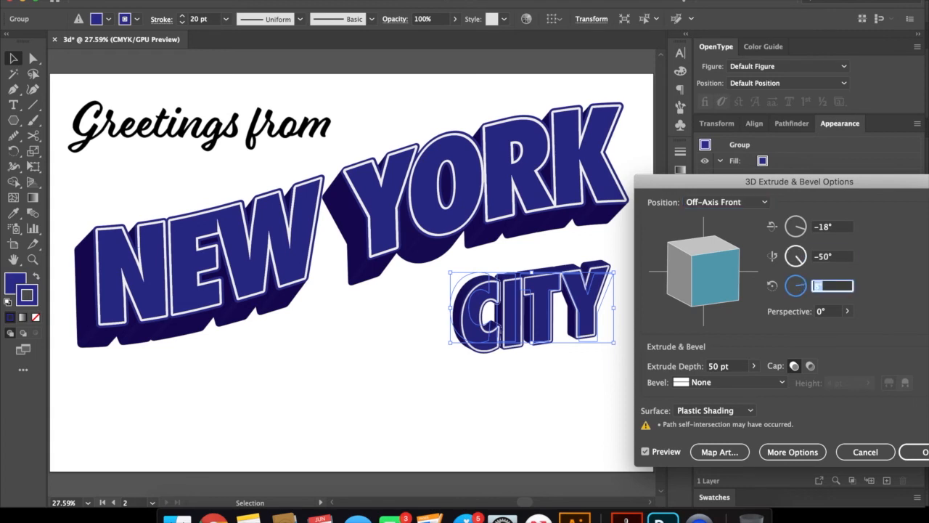
click(823, 260)
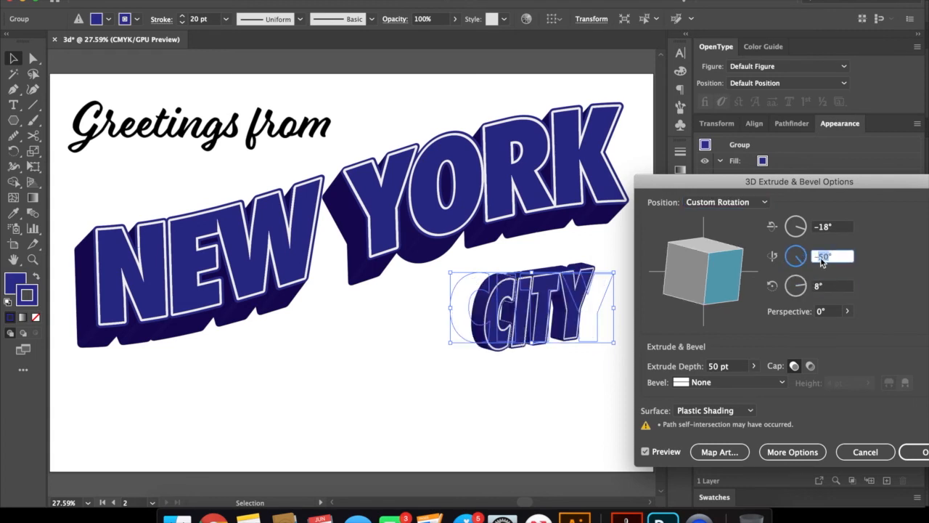
text(-25)
key(Tab)
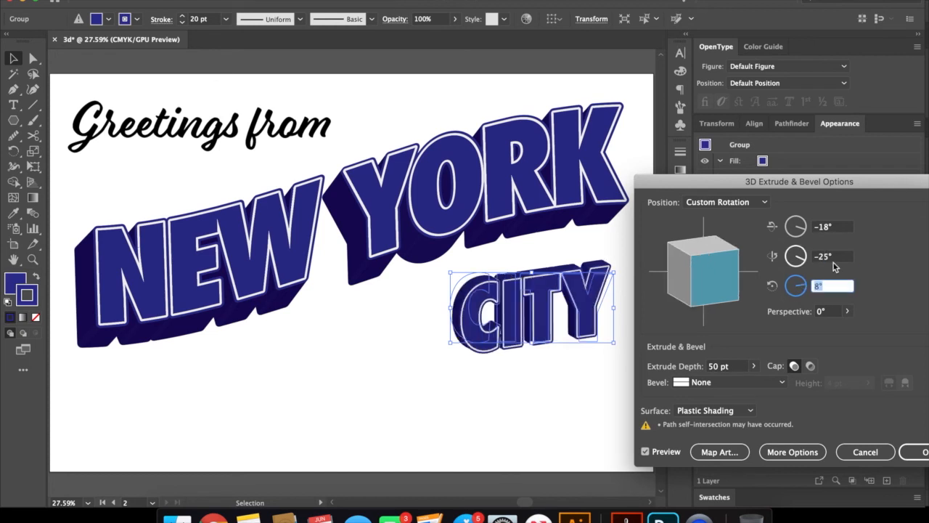
Try rotations of -10° and -25° around the X axis on the CITY extrusion.
click(828, 227)
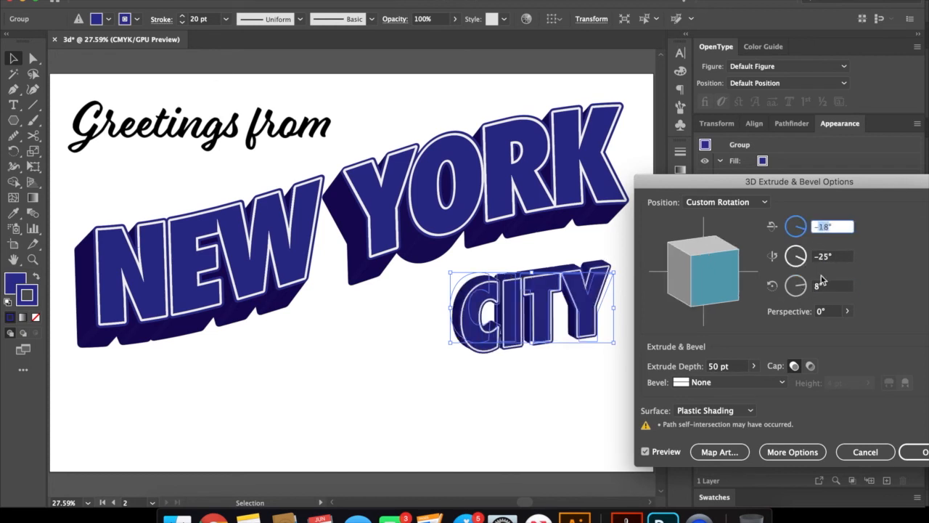
text(-10)
key(Tab)
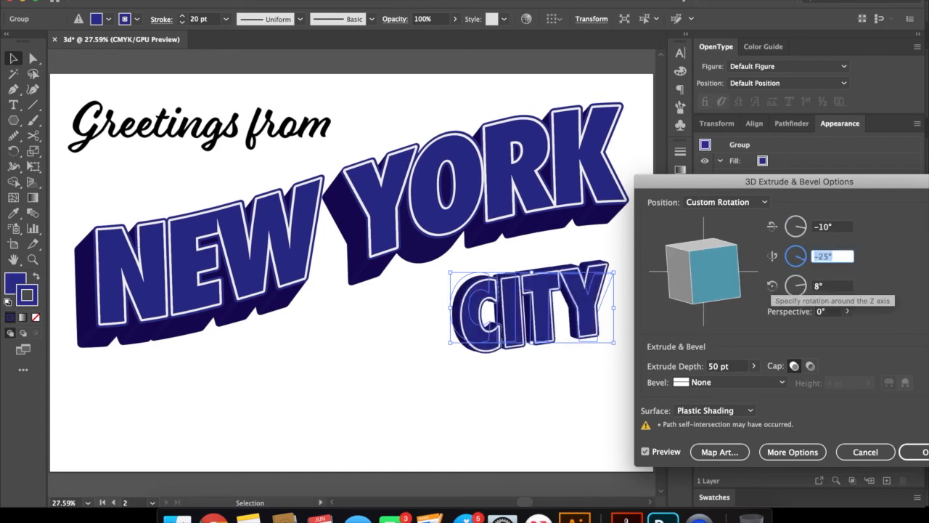
click(825, 228)
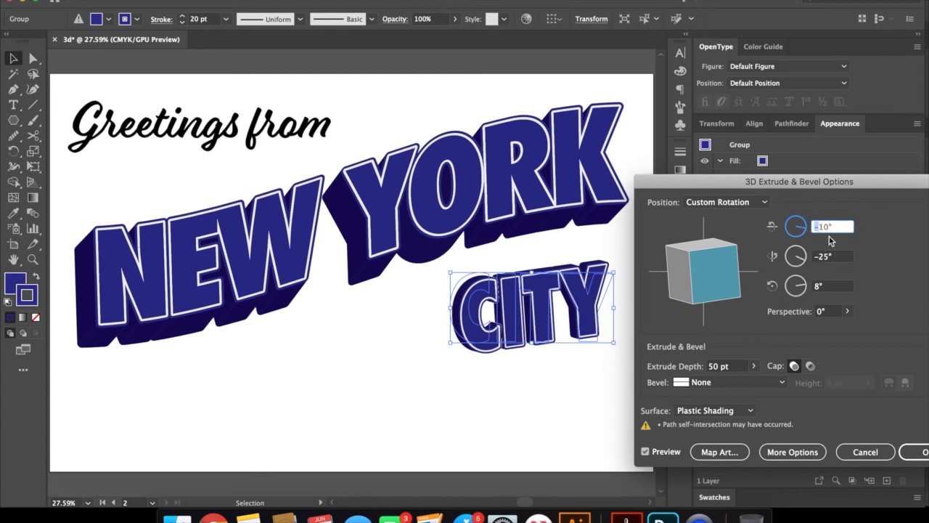
double_click(825, 228)
text(25)
key(Tab)
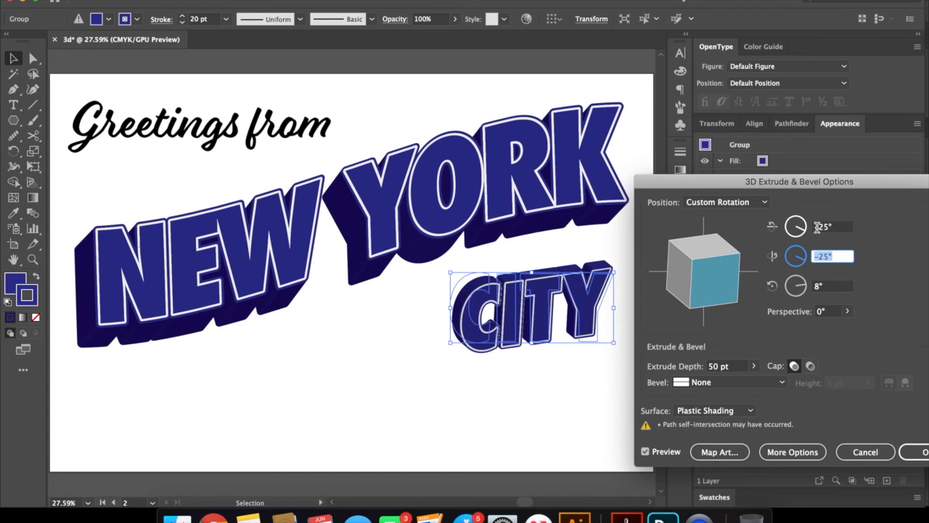
Set the CITY group's extrude depth to 75 pt.
double_click(713, 366)
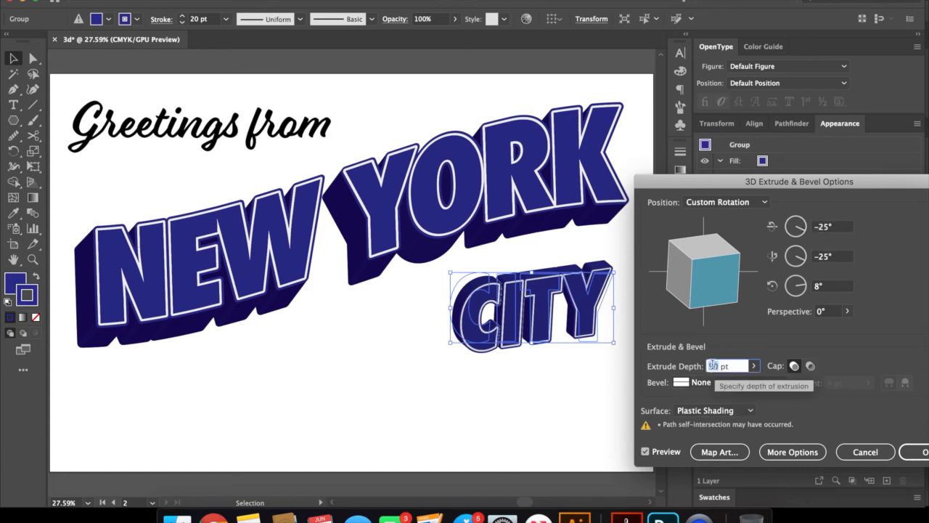
text(75)
key(Tab)
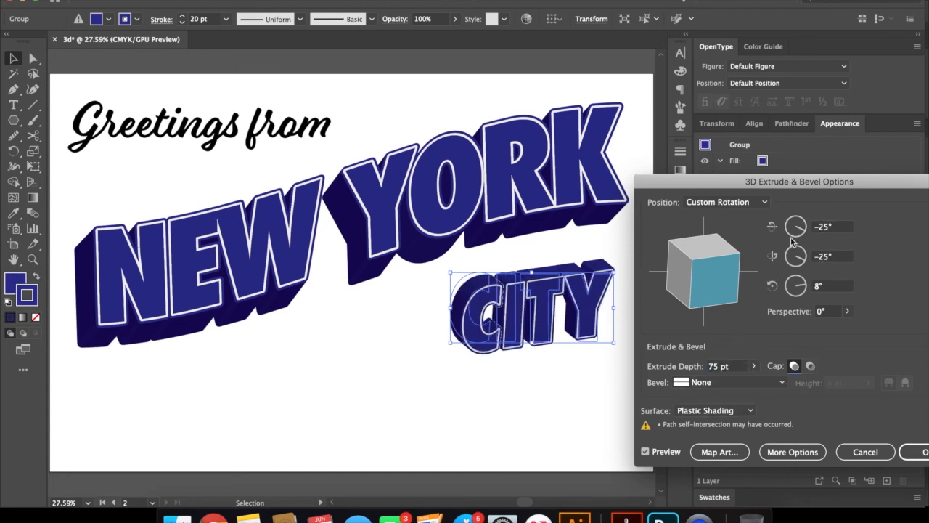
Try a Z rotation of 0° and a perspective of 8° on CITY, and return them to 8° and 0°.
click(817, 287)
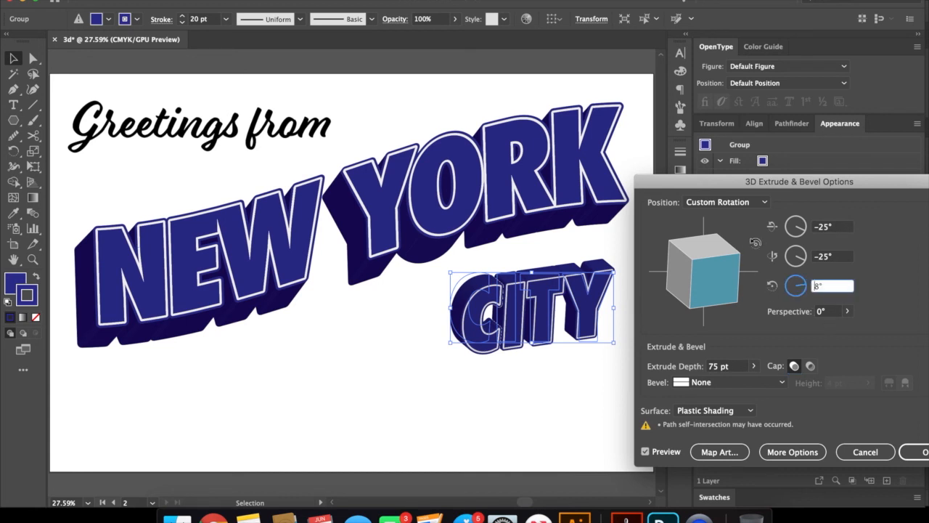
key(Tab)
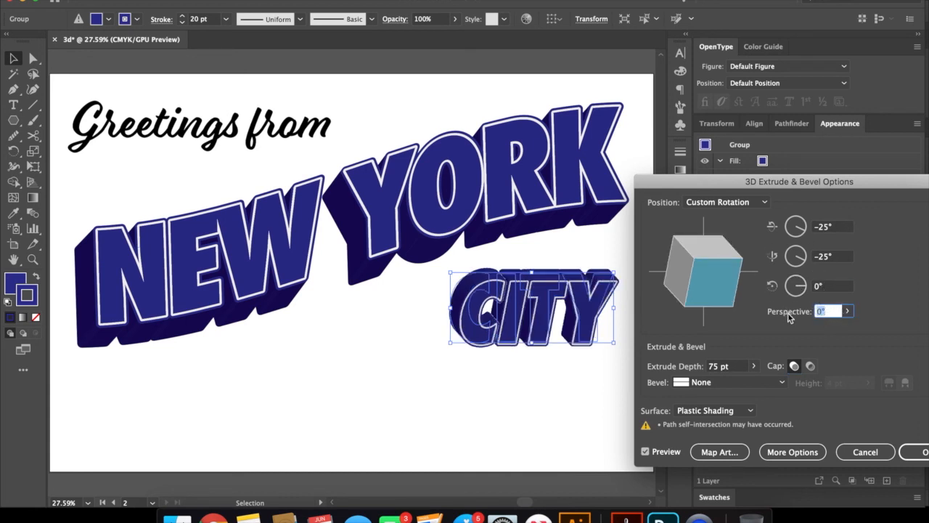
text(8)
key(Tab)
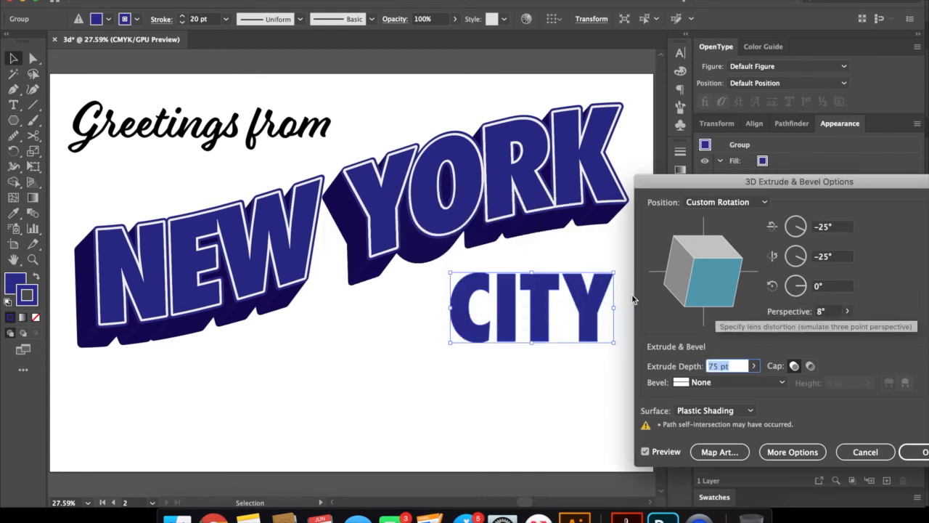
click(824, 312)
text(0)
click(826, 286)
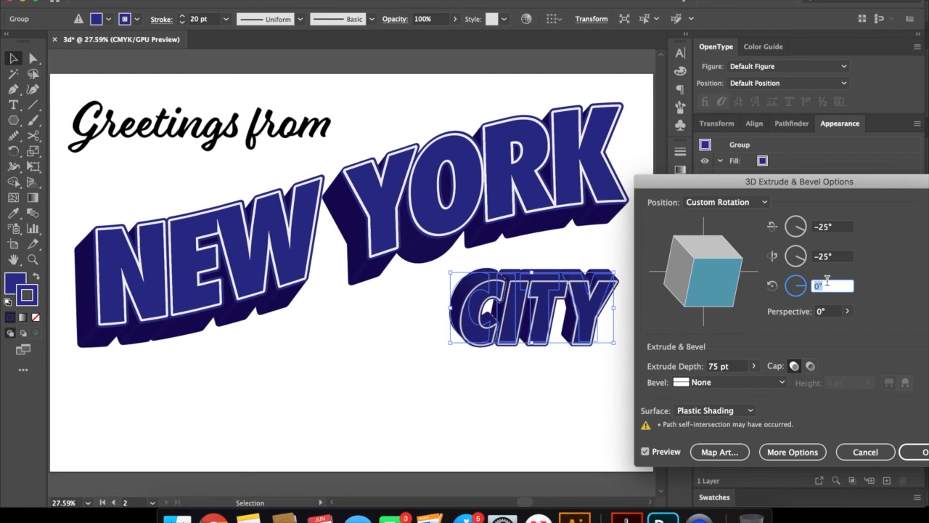
text(8)
key(Tab)
click(829, 286)
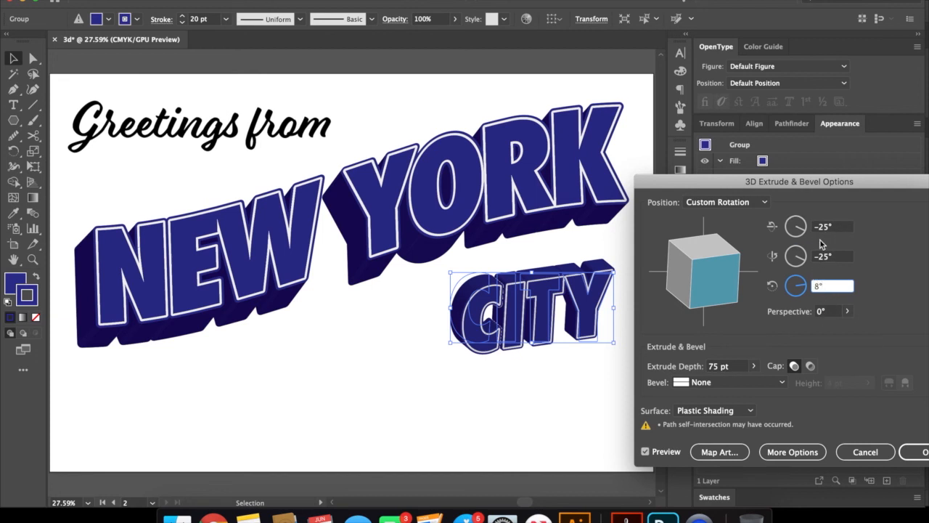
Try rotations of -30° and -20° around the X axis on the CITY extrusion.
click(823, 228)
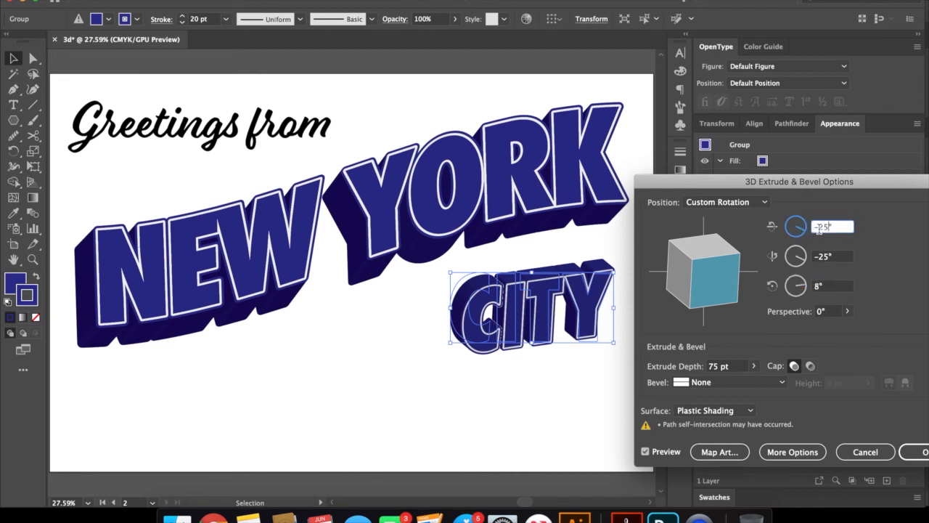
key(Tab)
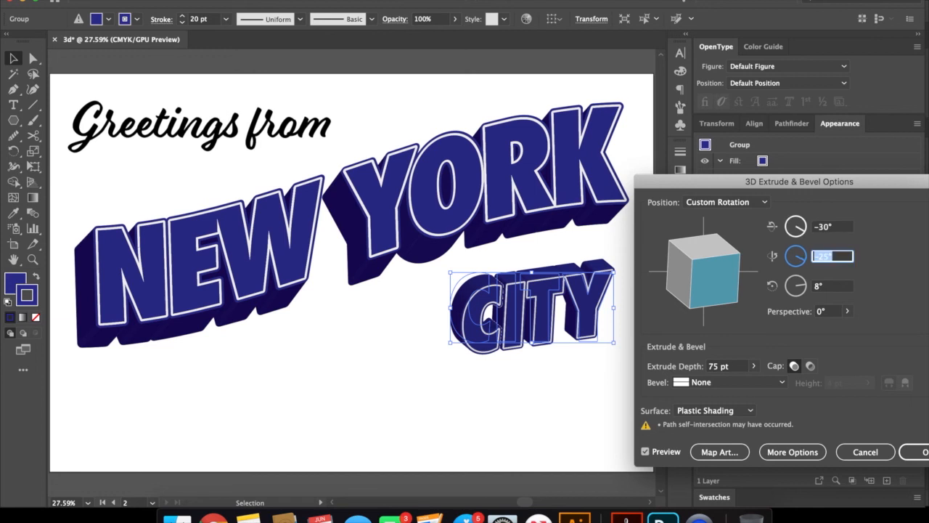
click(827, 228)
text(-20)
key(Tab)
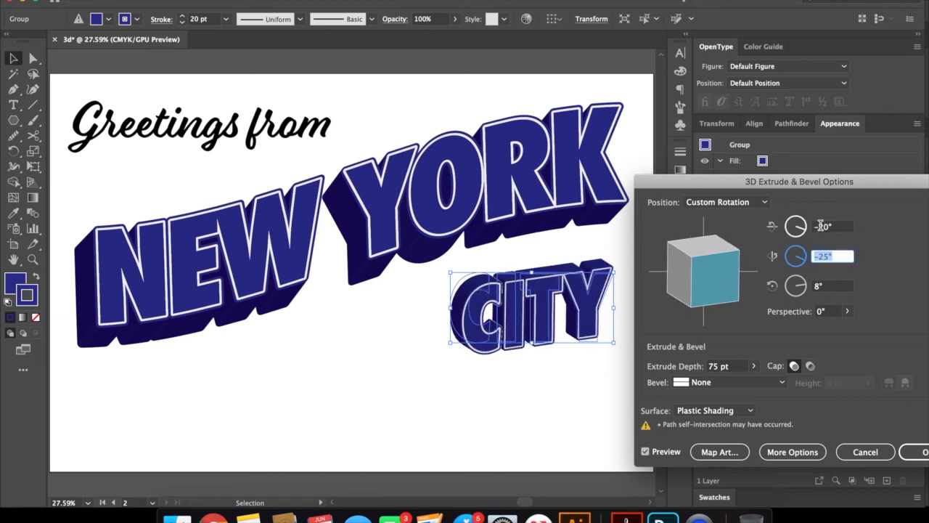
Set the CITY extrusion's rotation around the X axis to -15°, apply the effect and deselect the group.
click(827, 227)
text(-15)
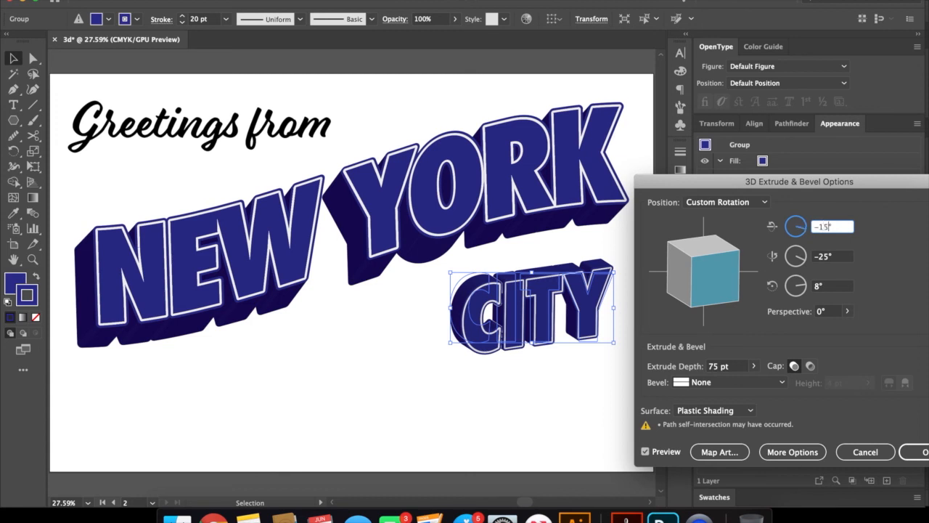
key(Tab)
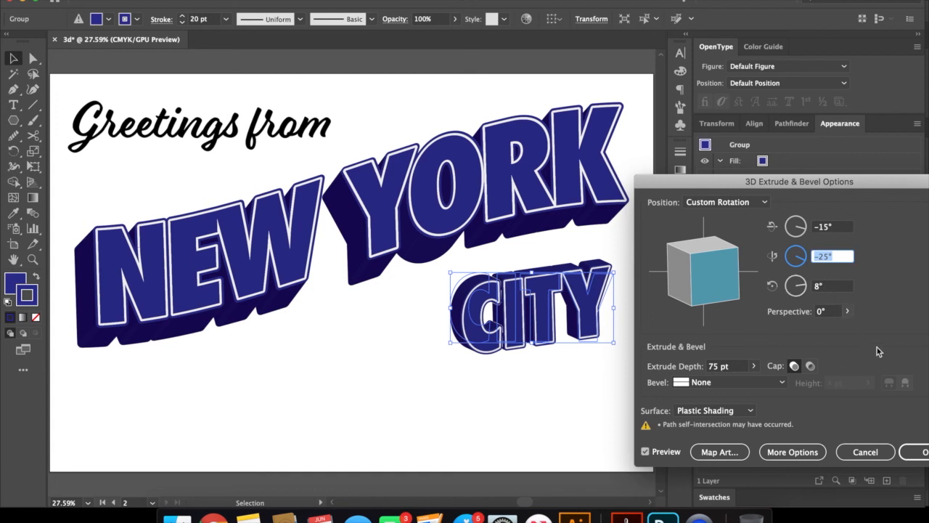
click(916, 451)
click(541, 424)
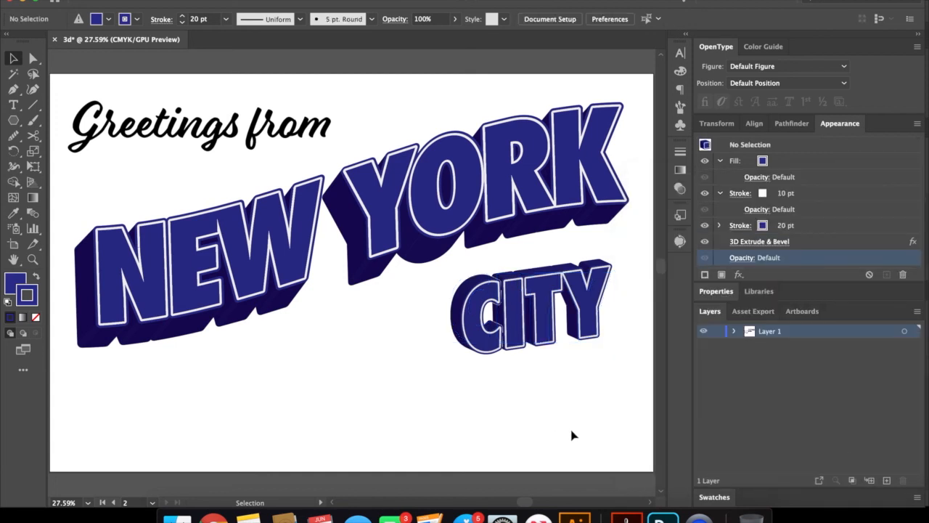
Place a copy of the editable CITY group outside the artboard, beneath the spare NEW YORK lettering.
click(518, 313)
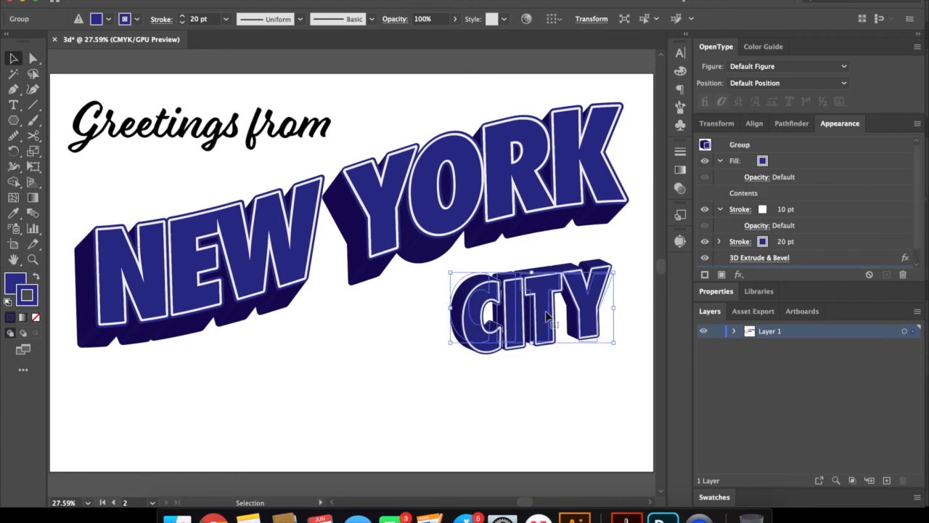
click(156, 0)
click(468, 391)
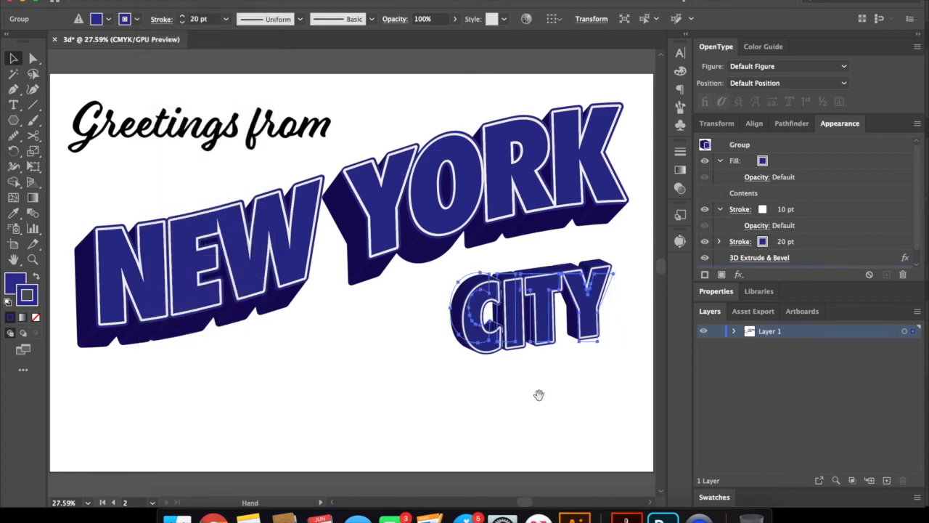
drag(540, 395, 297, 390)
drag(349, 294, 690, 199)
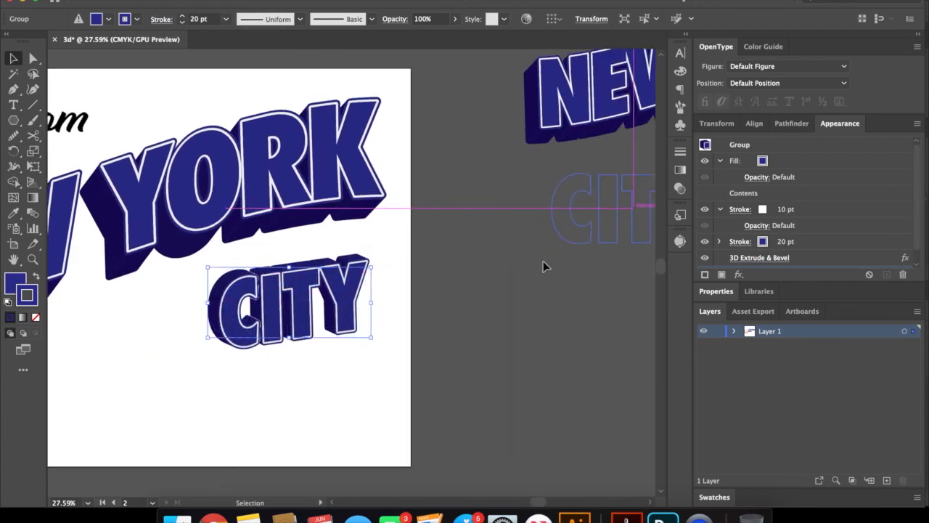
click(485, 322)
key(super+0)
Expand the appearance of the CITY group on the artboard and deselect it.
click(469, 318)
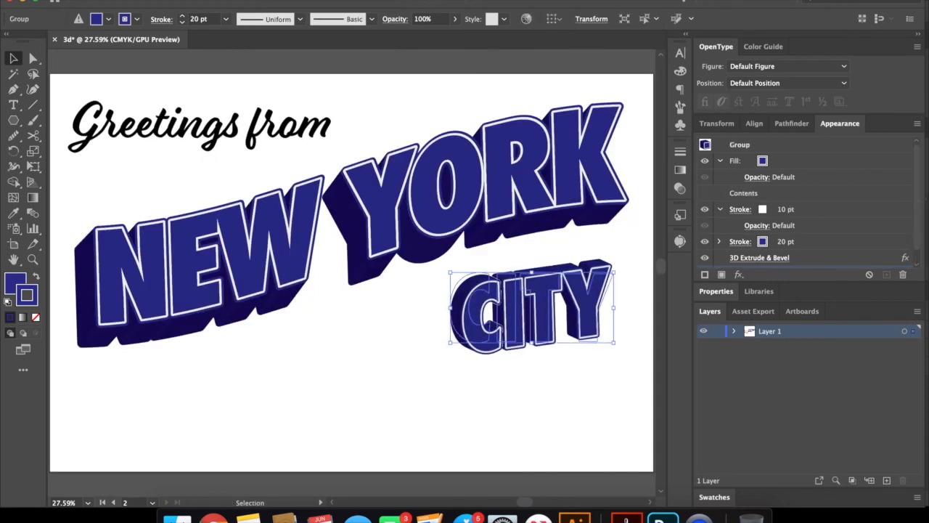
click(149, 2)
click(175, 134)
click(563, 422)
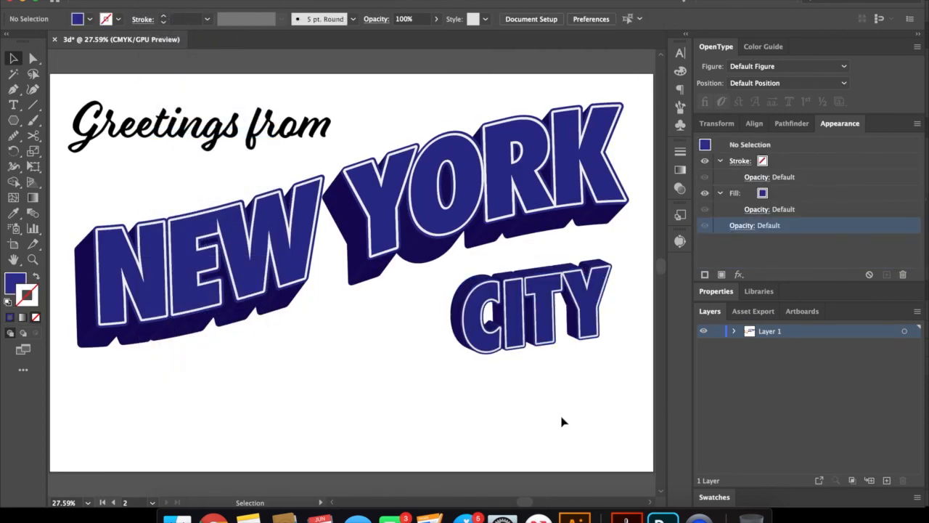
Move the NEW YORK and CITY lettering down to the lower part of the artboard and bring the "Greetings from" text down above it.
drag(570, 398, 440, 327)
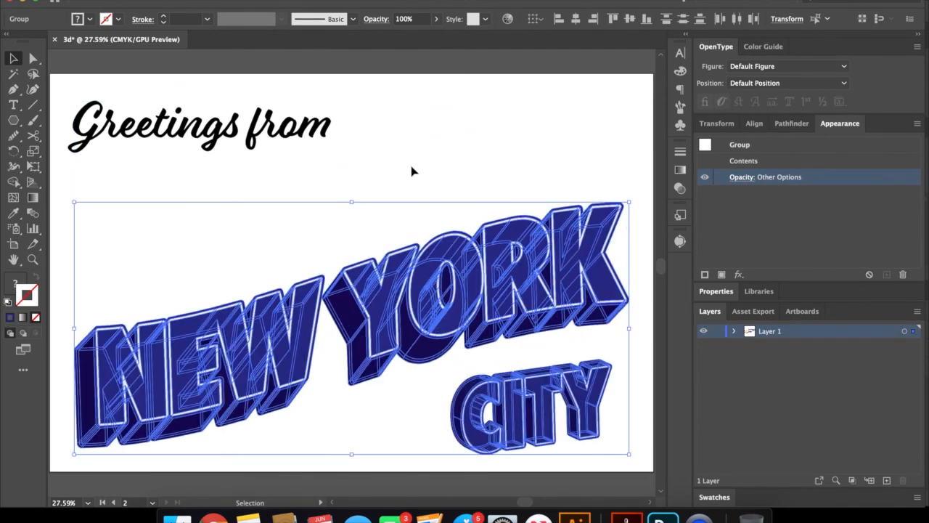
click(415, 170)
click(286, 142)
drag(285, 128, 285, 224)
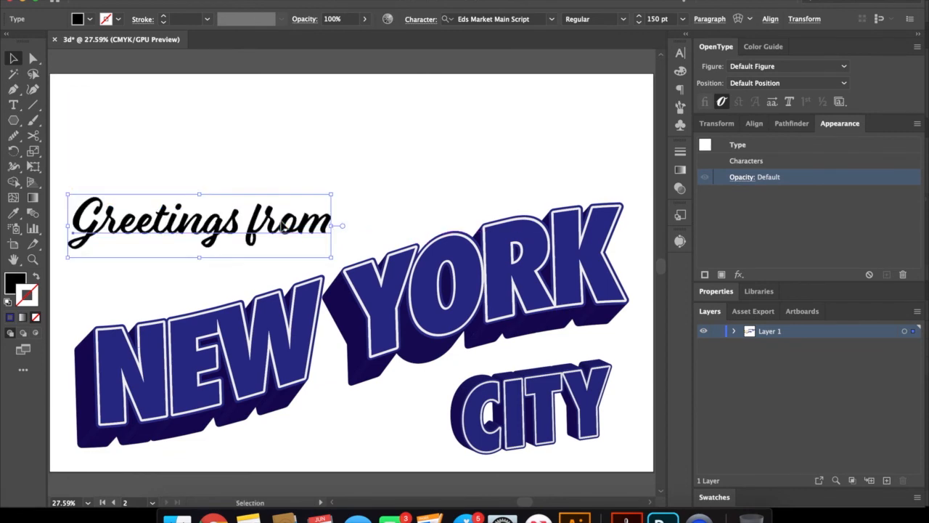
Align the left edge of "Greetings from" with the NEW YORK lettering, and shift CITY slightly to the left.
shift+click(172, 356)
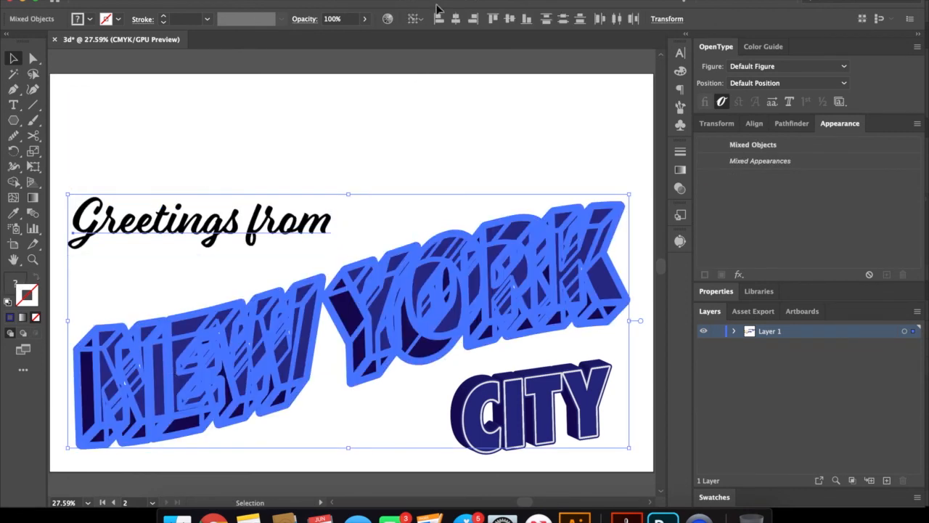
click(439, 20)
click(628, 442)
drag(573, 415, 565, 414)
click(403, 194)
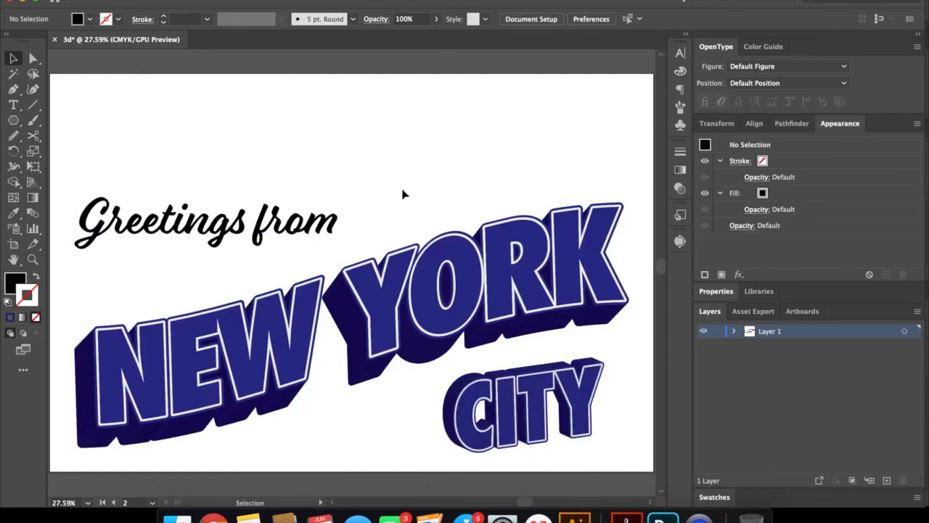
Recolor the "Greetings from" text with the dark navy sampled from the extruded side of YORK, and deselect it.
click(269, 228)
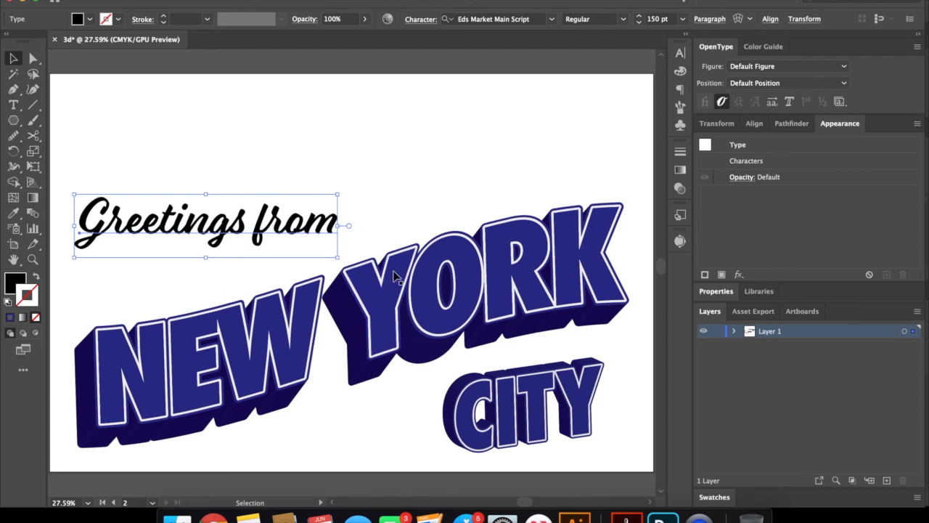
key(i)
click(355, 314)
click(384, 312)
click(346, 322)
key(v)
click(419, 190)
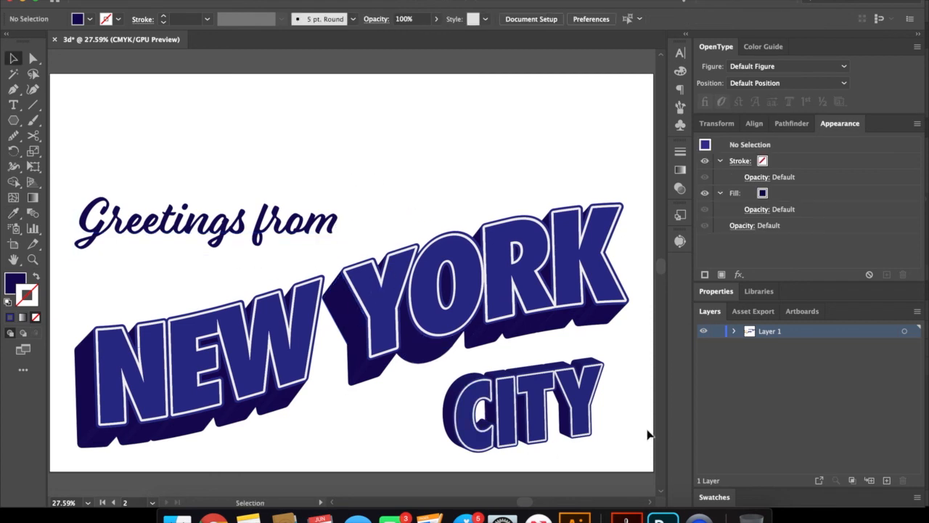
Lower the top edge of Artboard 2 to a height of about 12.8 in and save the document.
click(13, 244)
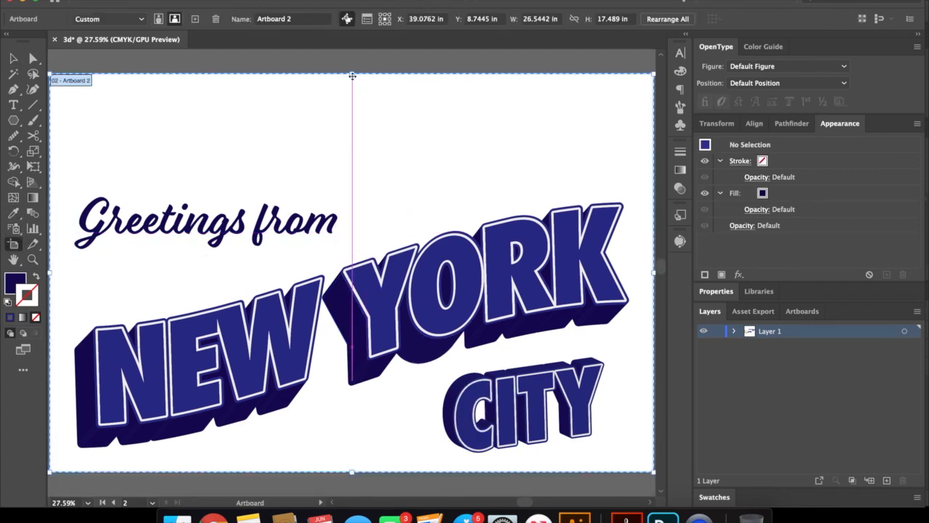
drag(352, 76, 352, 180)
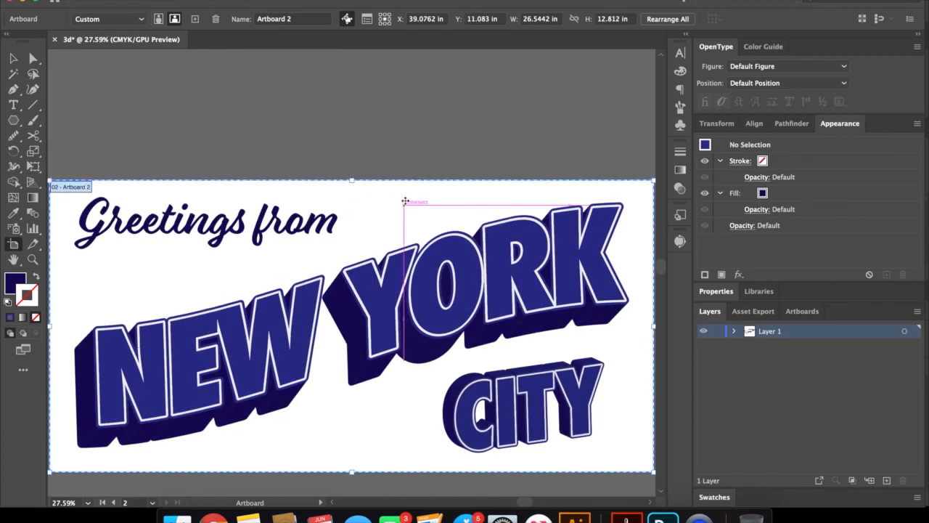
key(Escape)
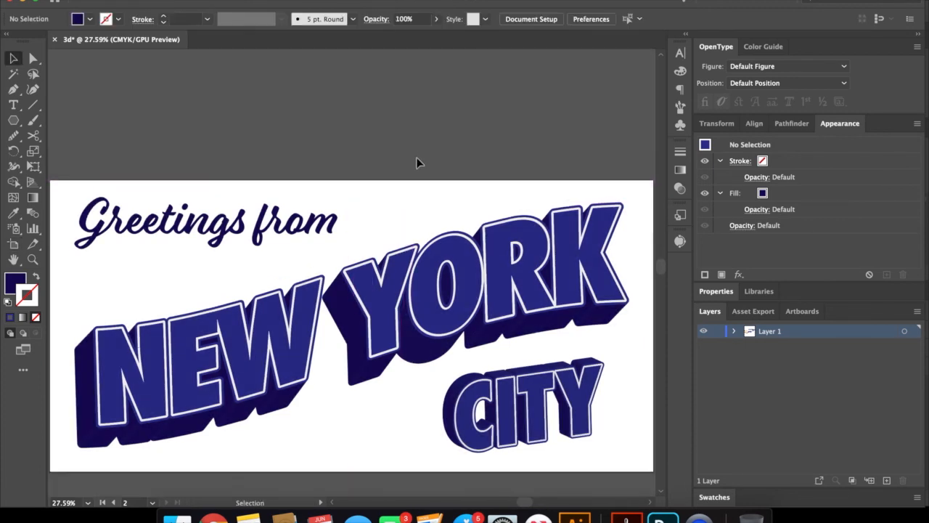
key(super+s)
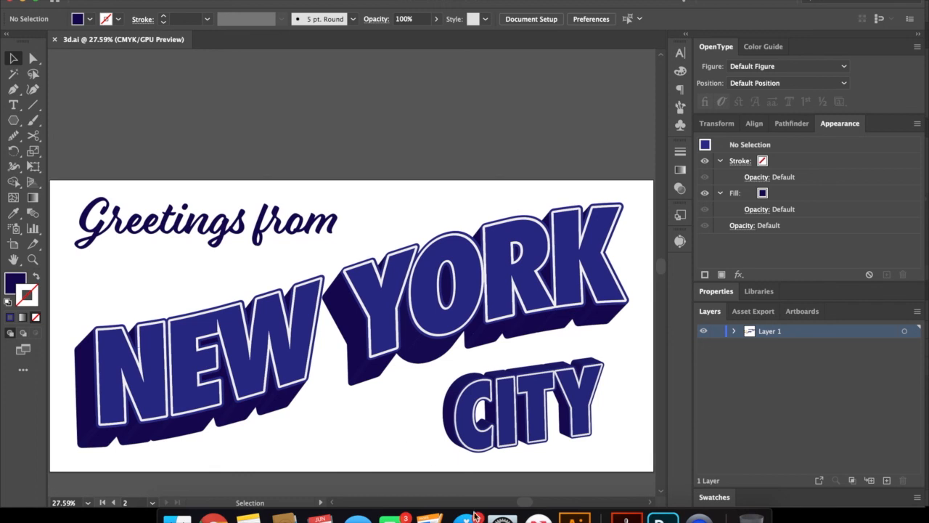